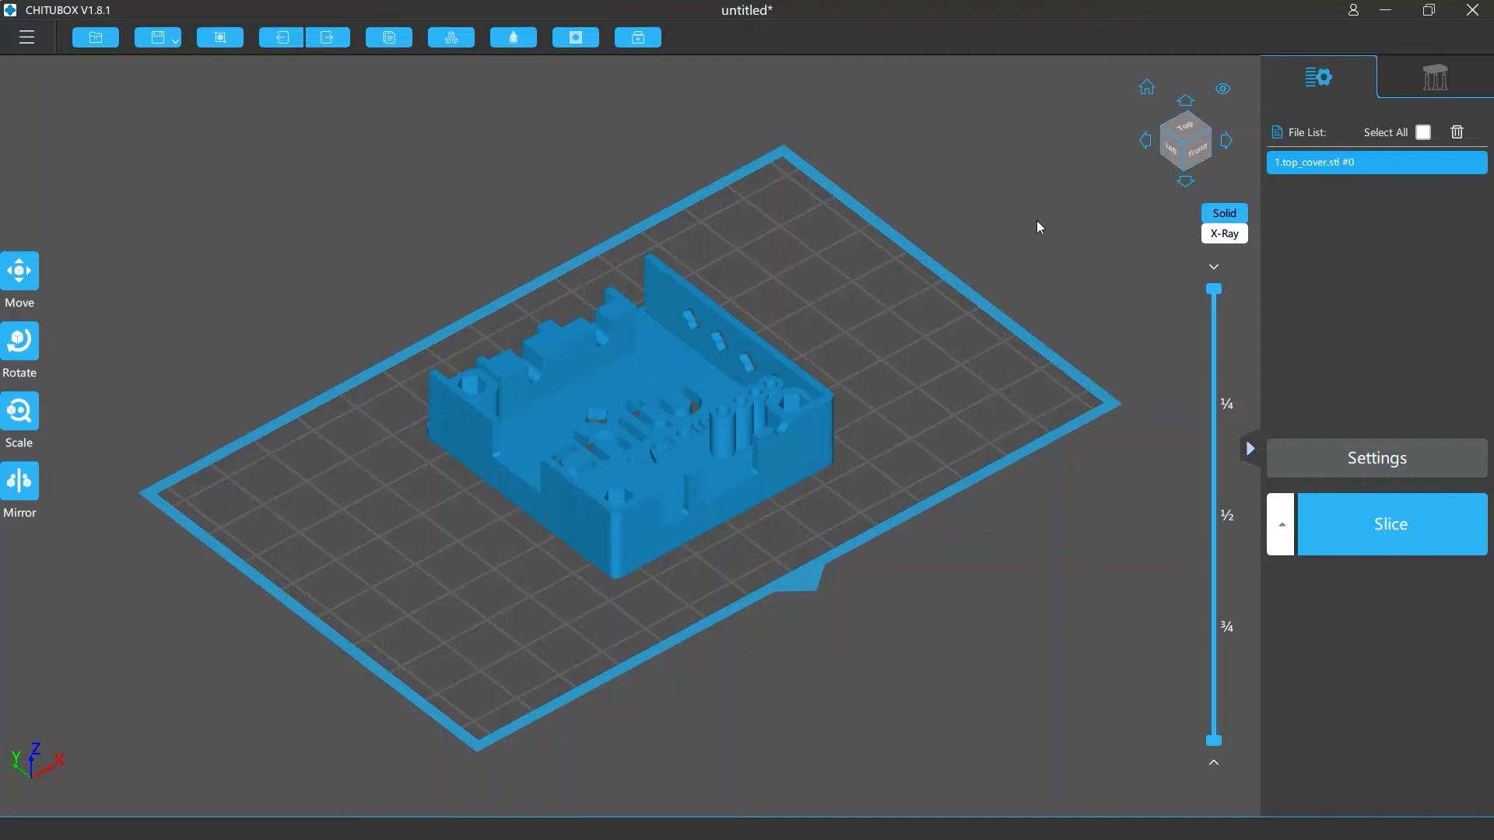
- Open the support settings for the top cover model and set the Z lift height to 10 mm
left_click(1421, 86)
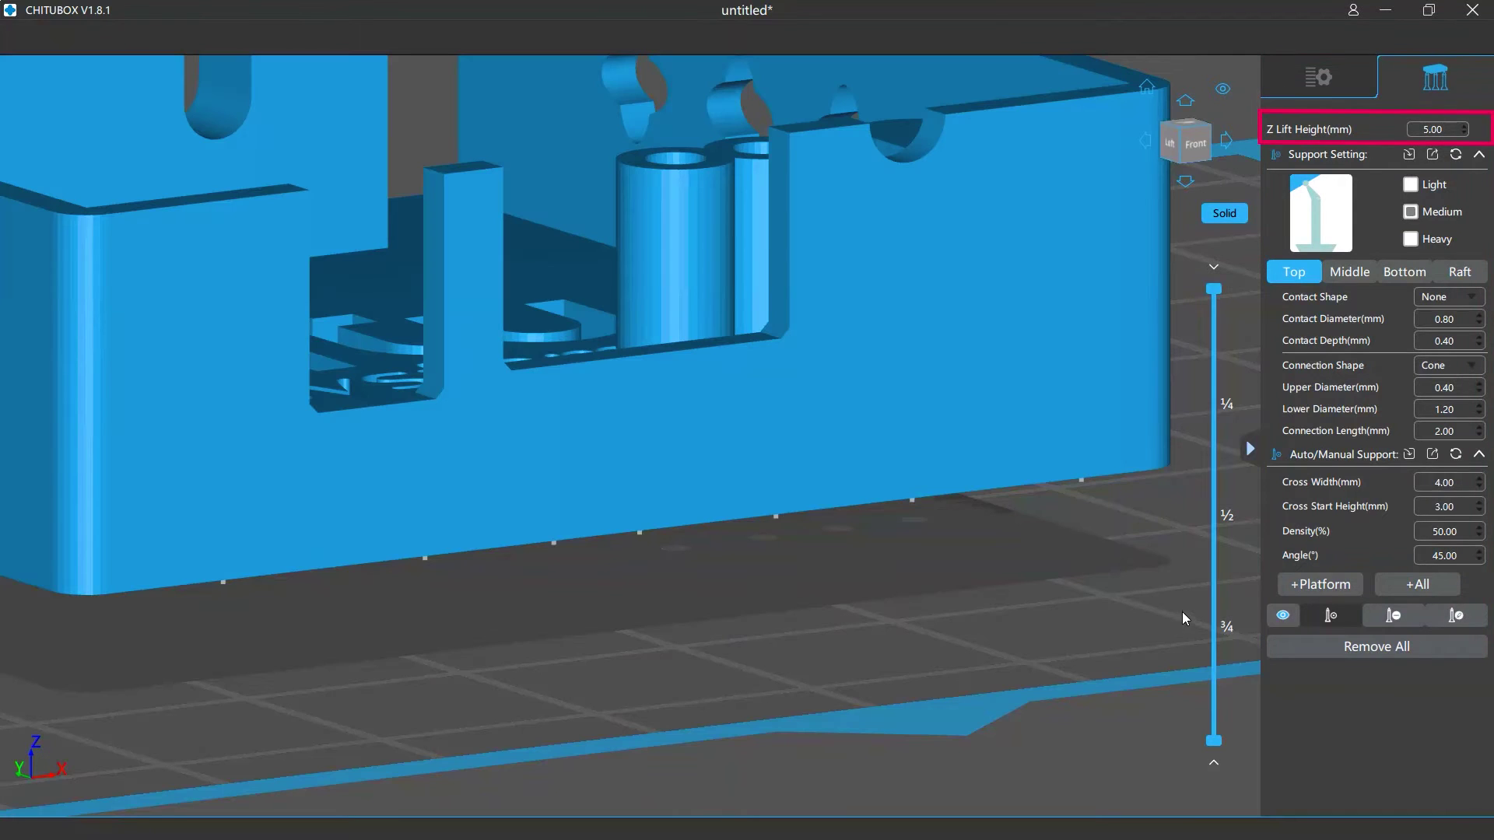
mouse_move(1448, 130)
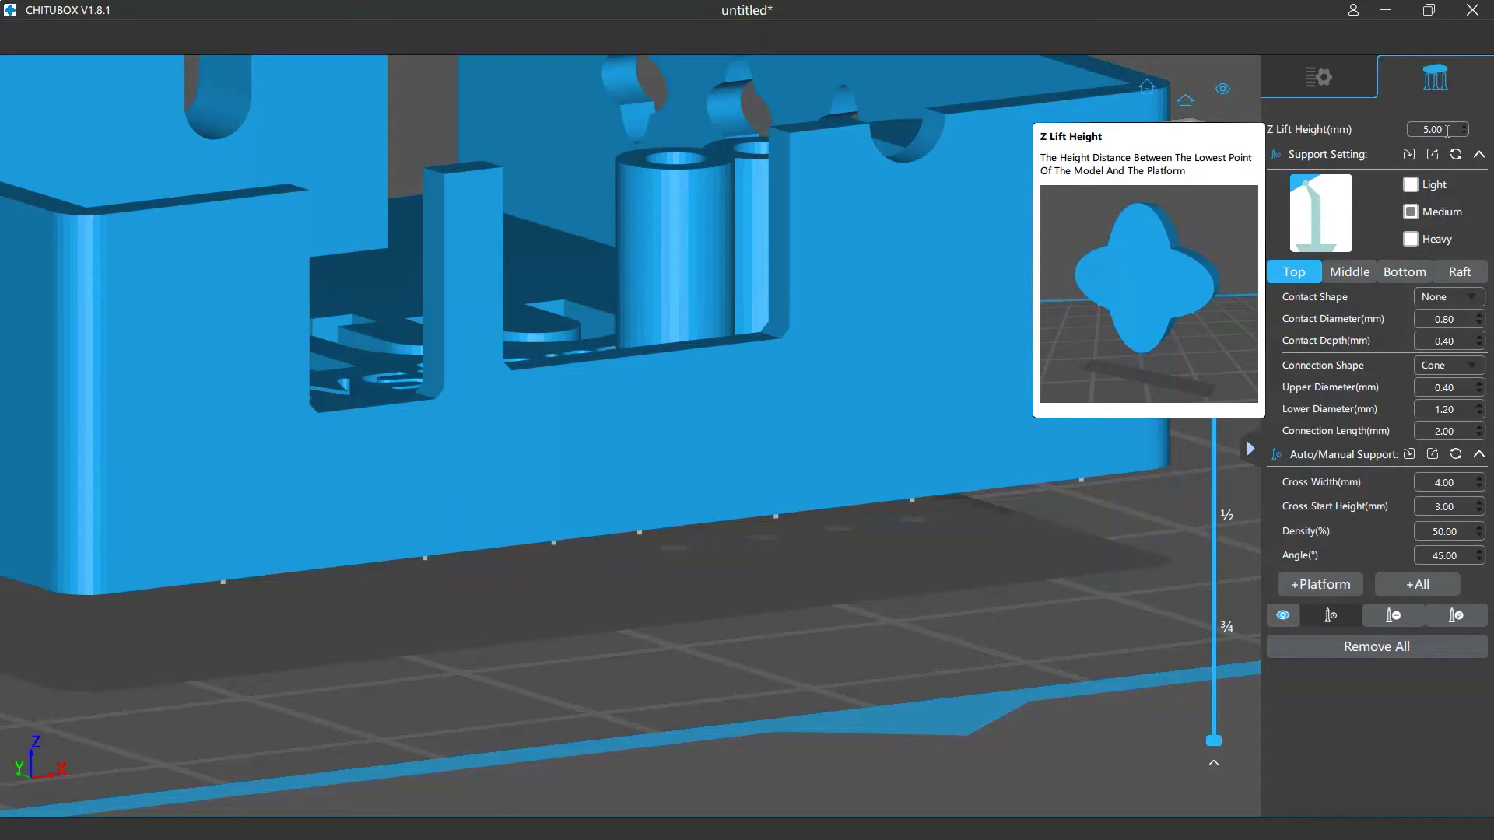
double_click(1447, 130)
type("10")
key("Return")
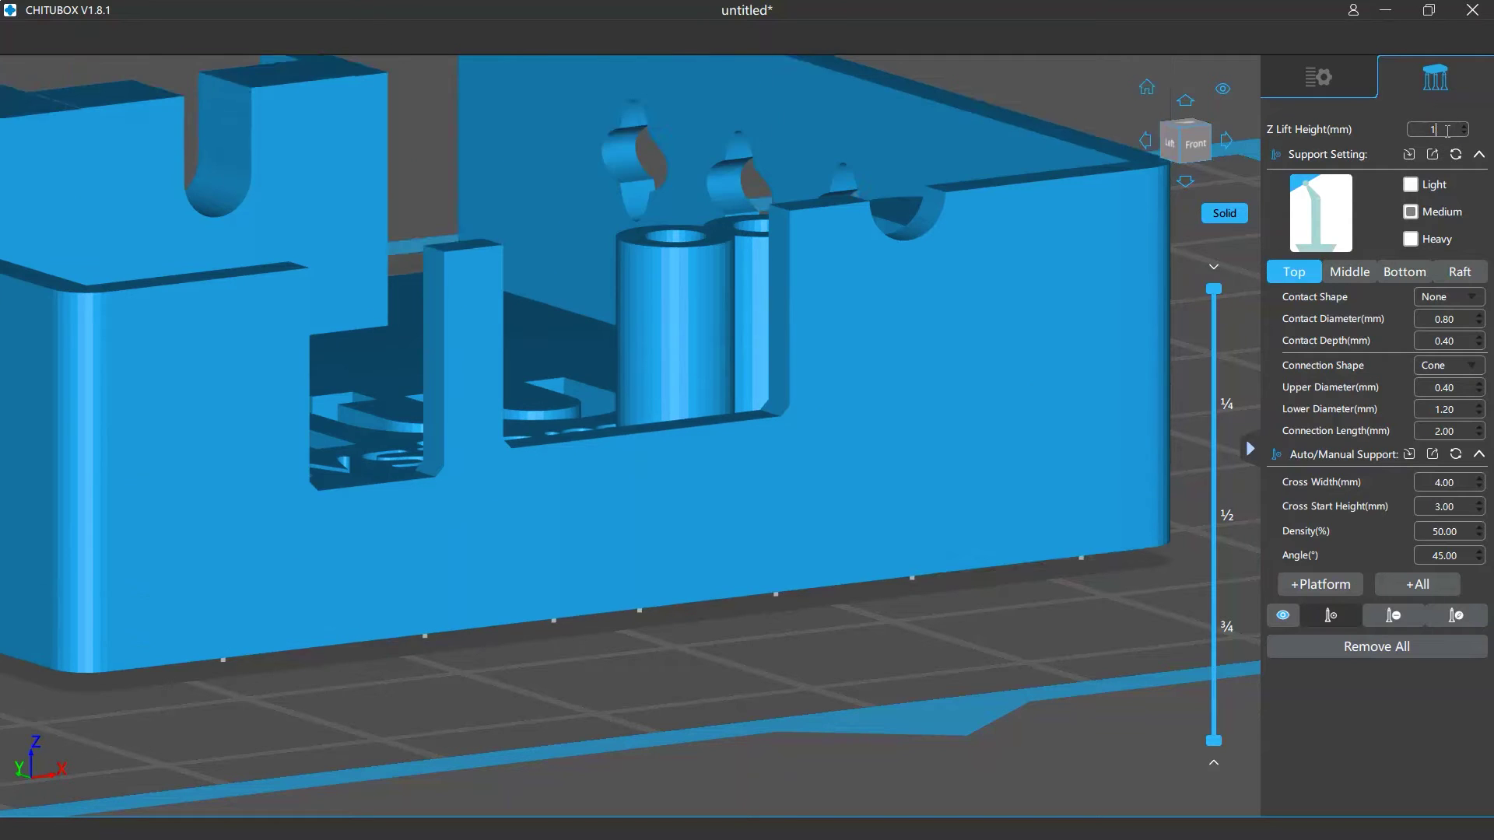
- Set the Z lift height to 5 mm
double_click(1448, 130)
type("5")
key("Return")
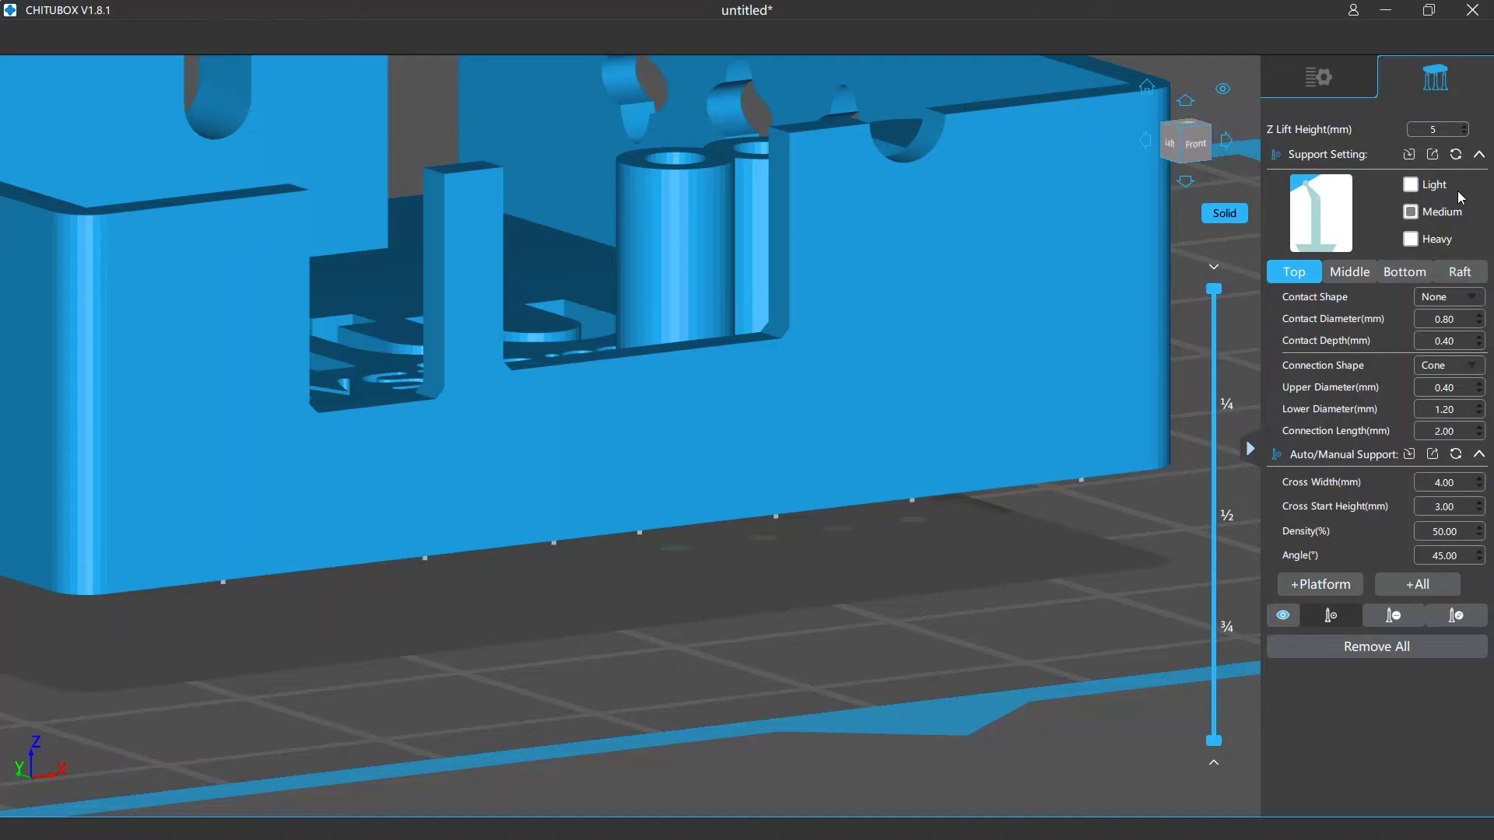
- Add one light, one medium and one heavy support side by side along the model's lower front edge
left_click(1412, 185)
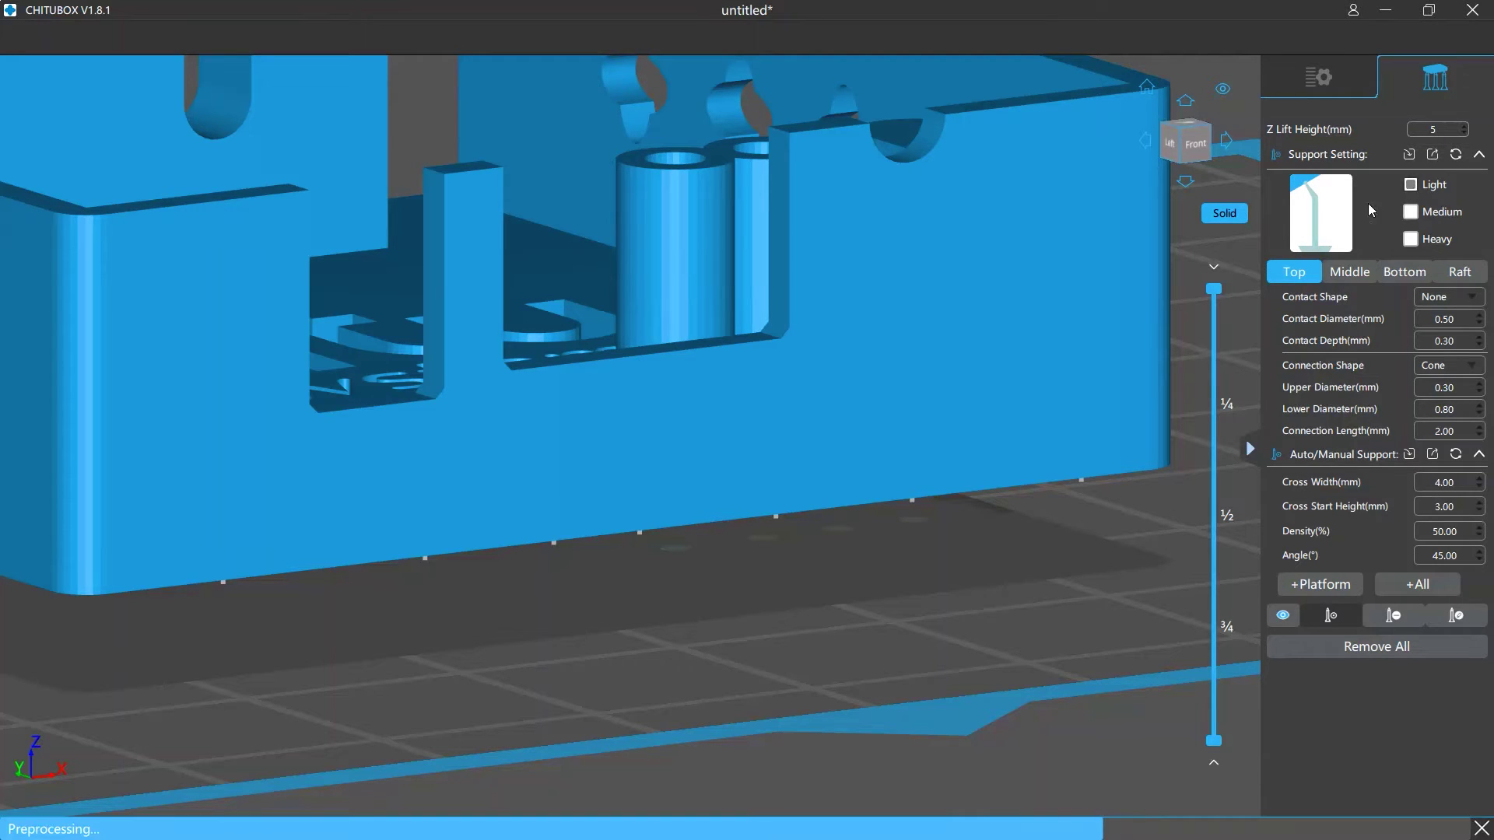
left_click(861, 472)
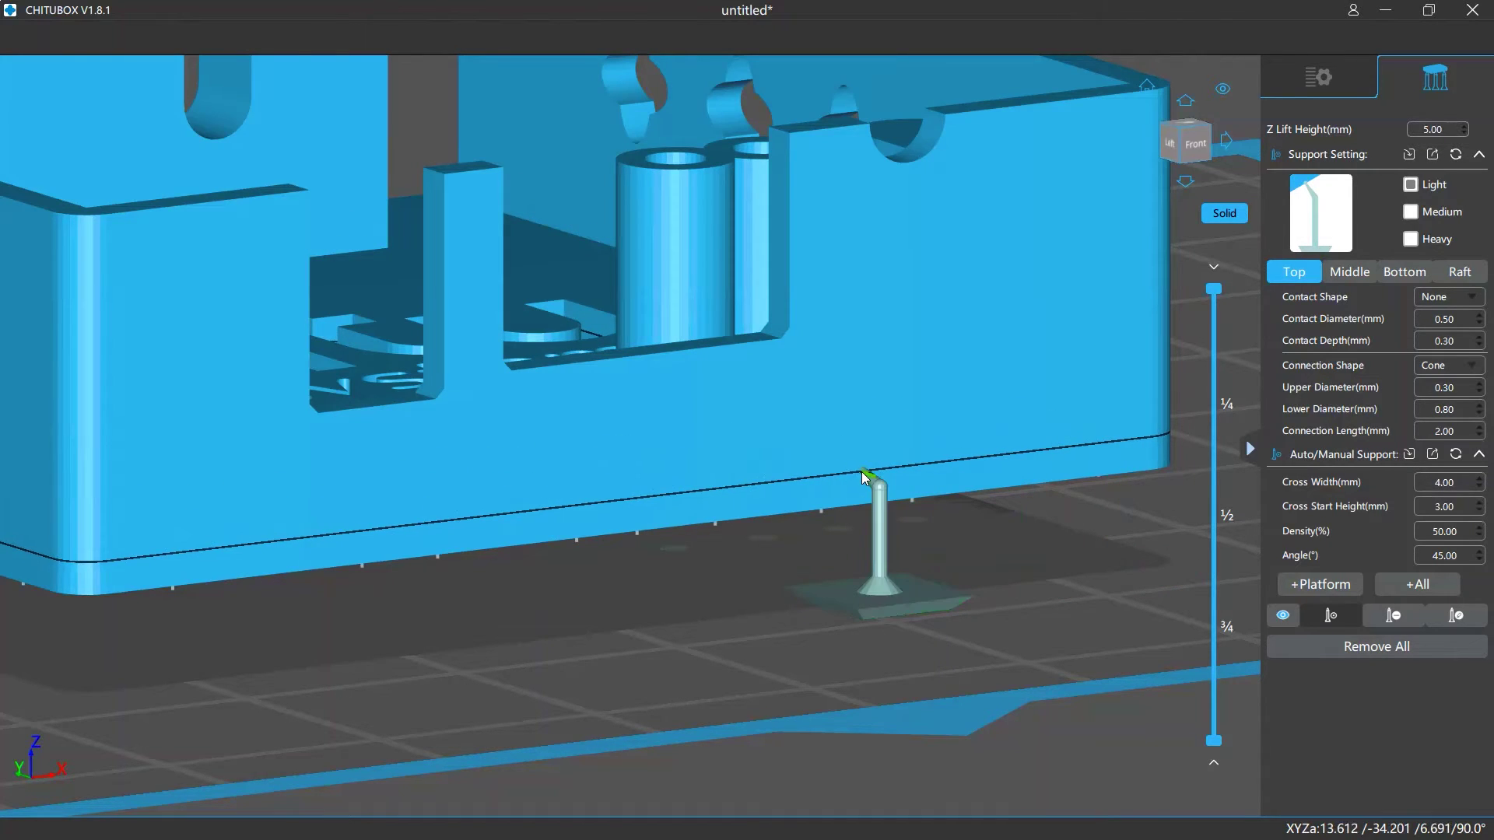
left_click(1411, 213)
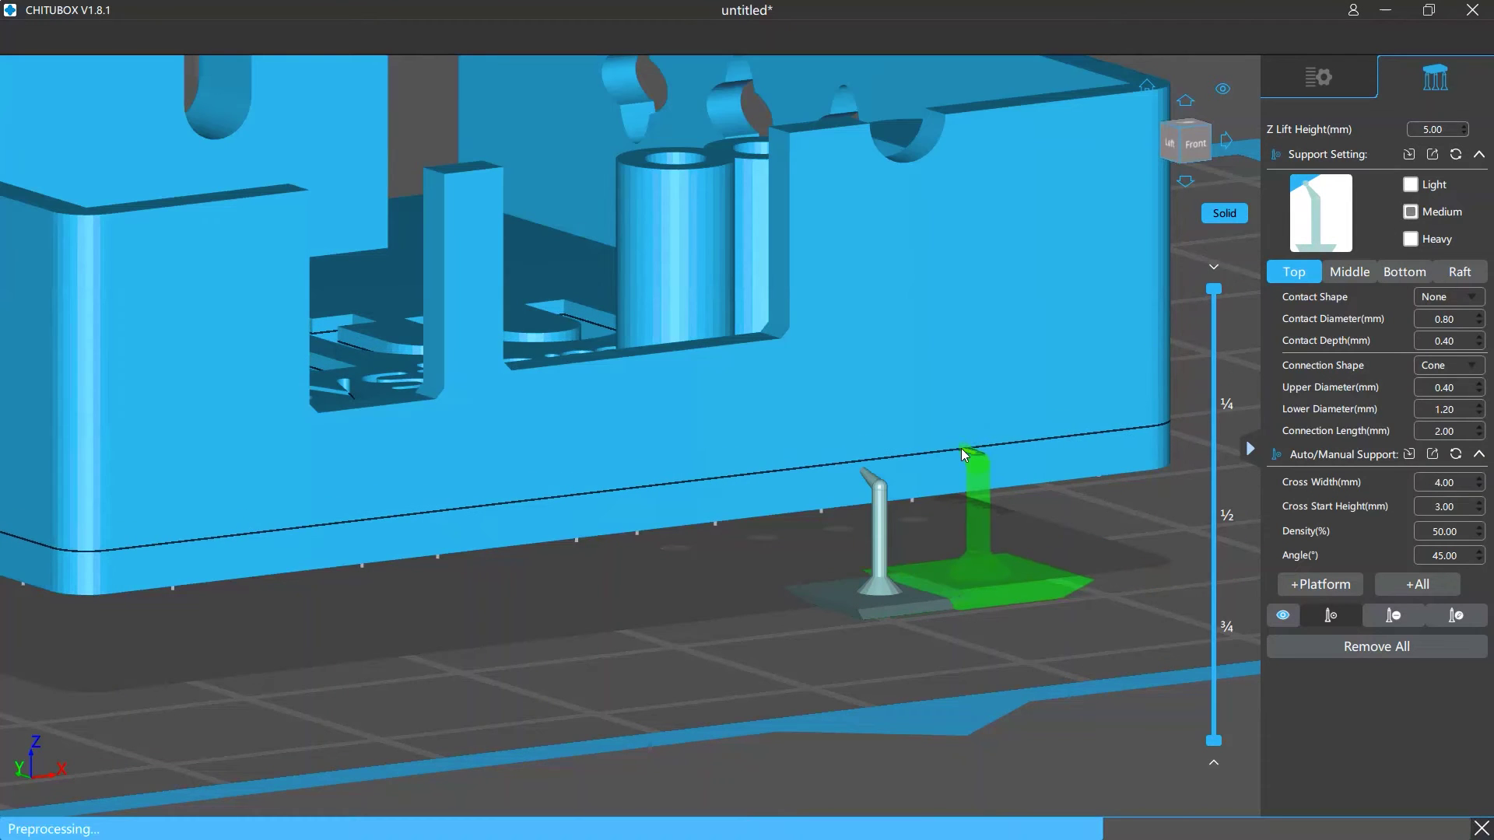
left_click(968, 449)
left_click(1411, 239)
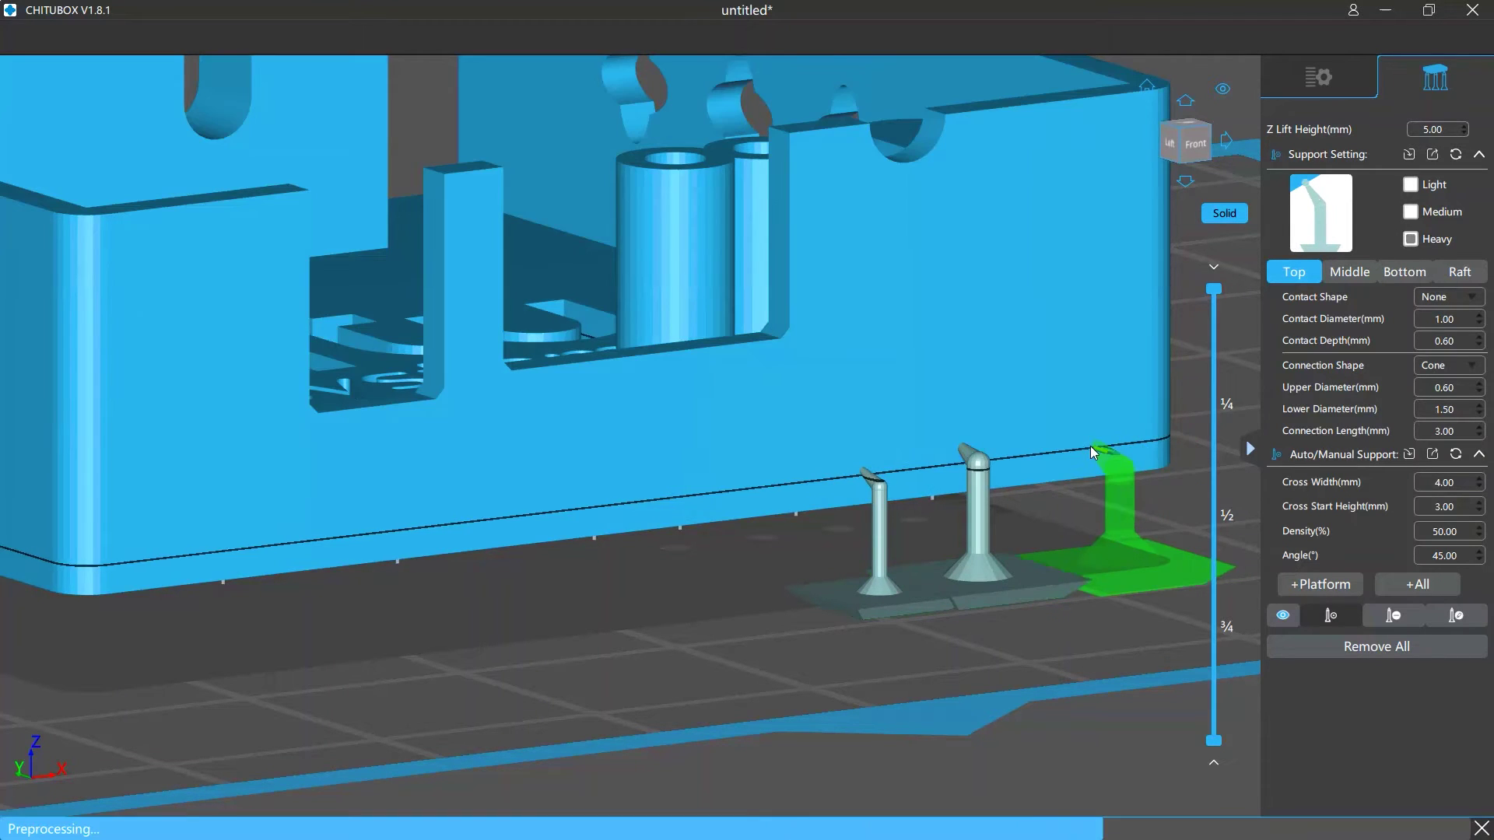
left_click(1090, 445)
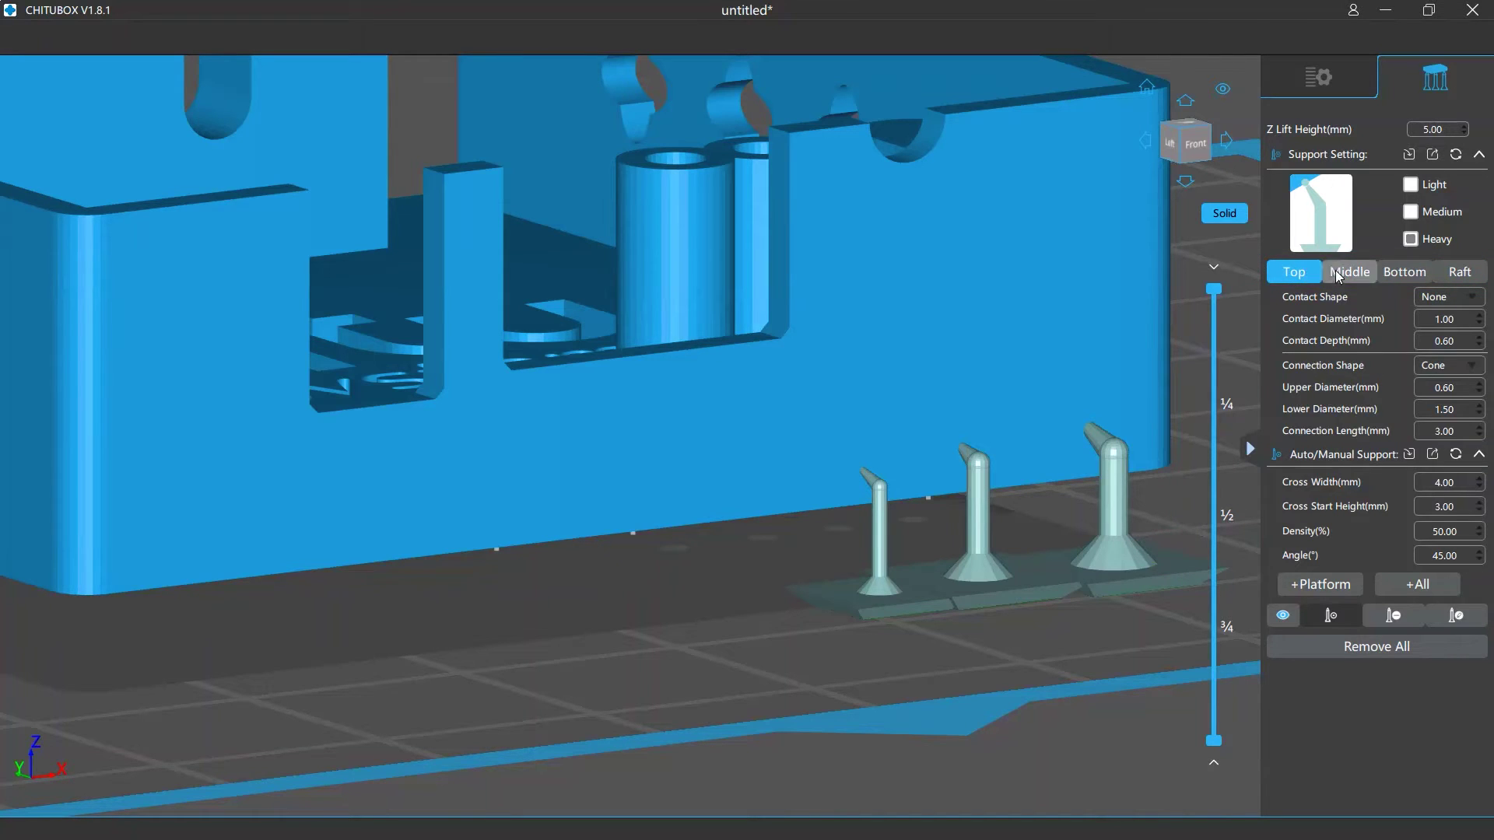
- Review the heavy support's middle, bottom and raft parameters, and return to its top parameters
left_click(1372, 271)
left_click(1401, 269)
left_click(1455, 269)
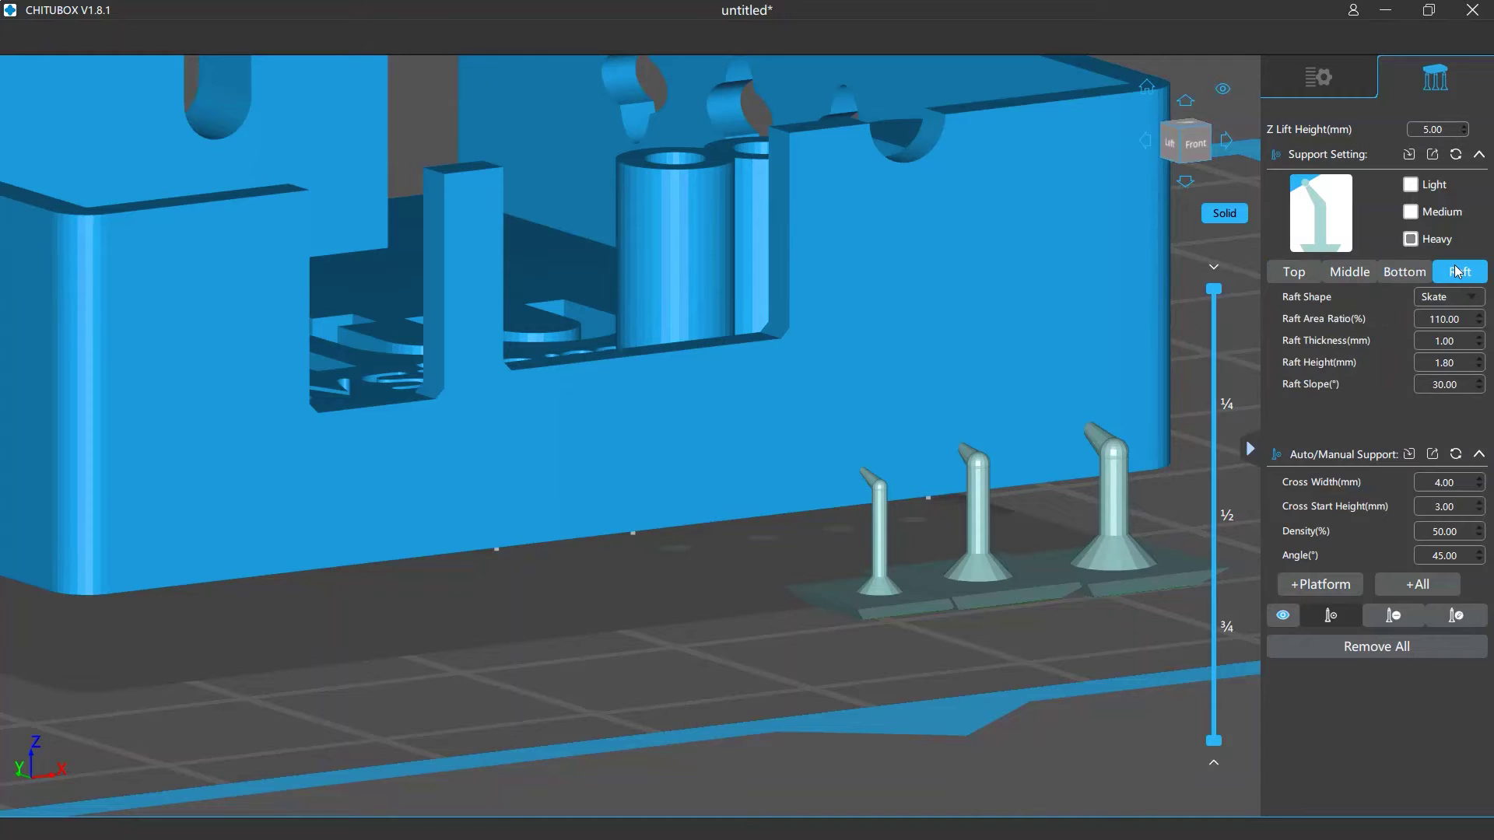
left_click(1294, 272)
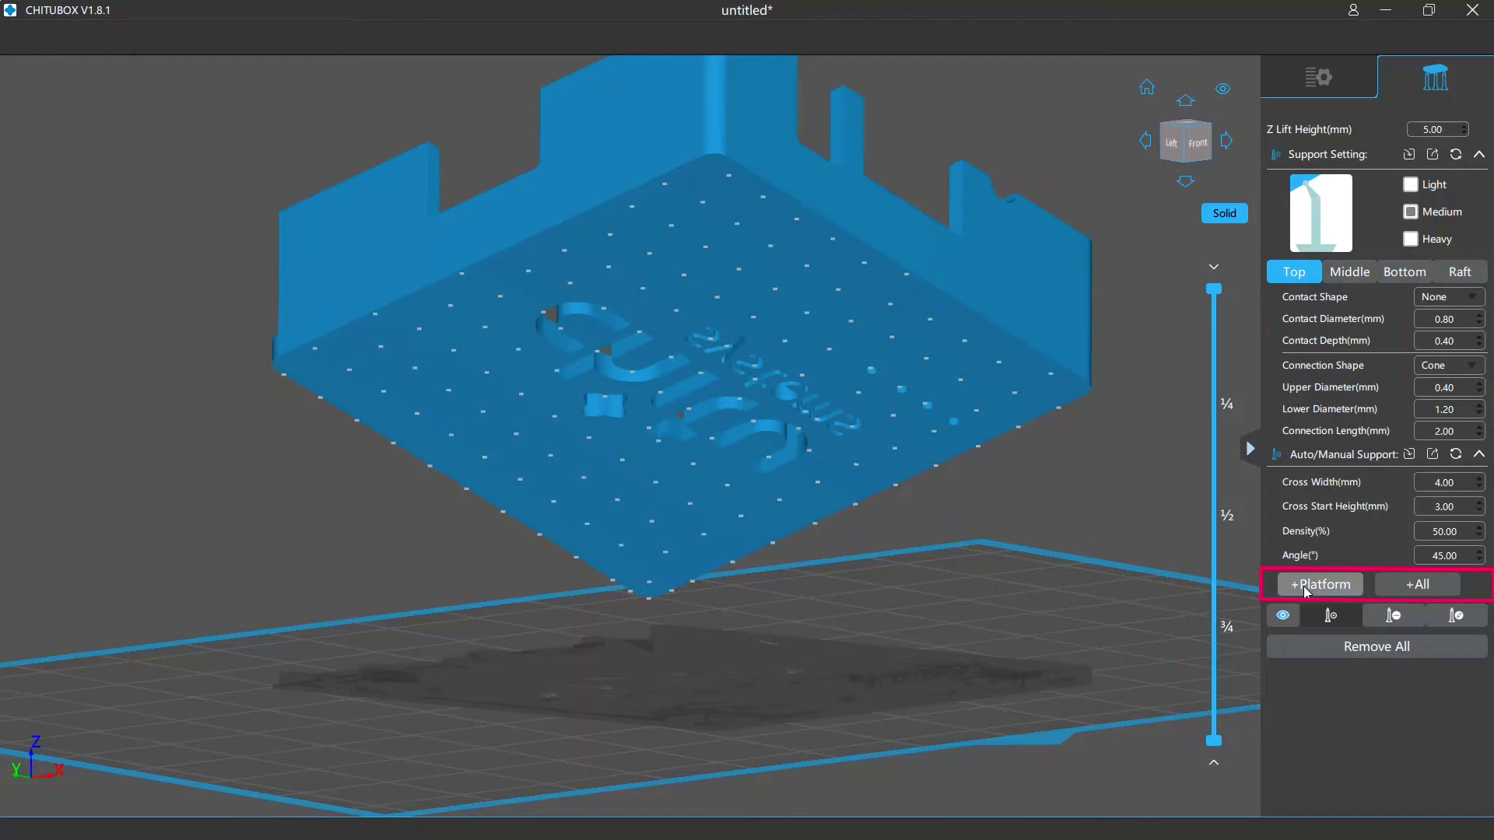
- Generate medium supports with the All and Platform options, and temporarily reduce the supports to their contact tips
left_click(1418, 585)
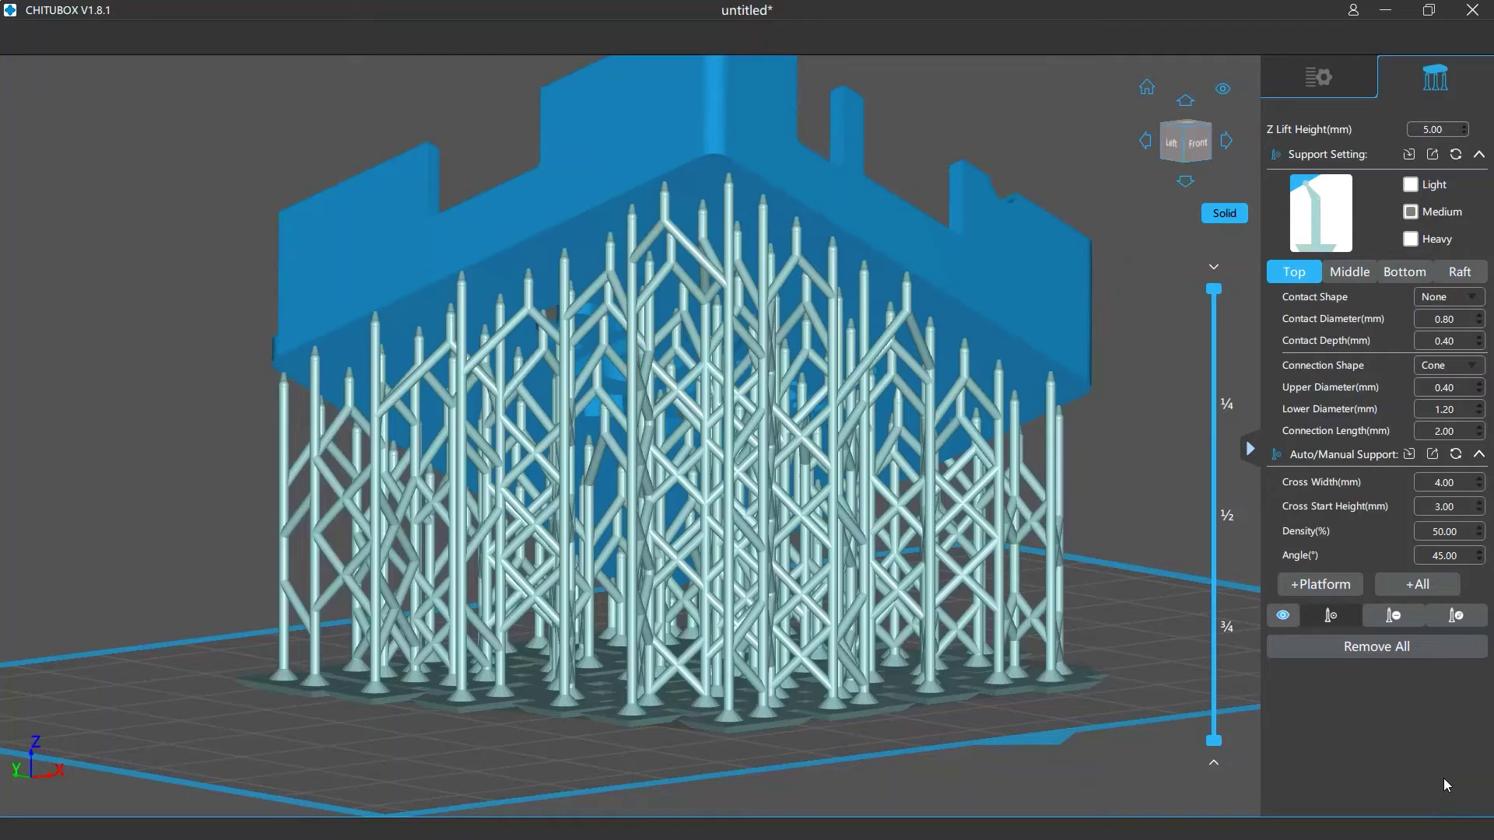
left_click(1315, 584)
left_click(1282, 615)
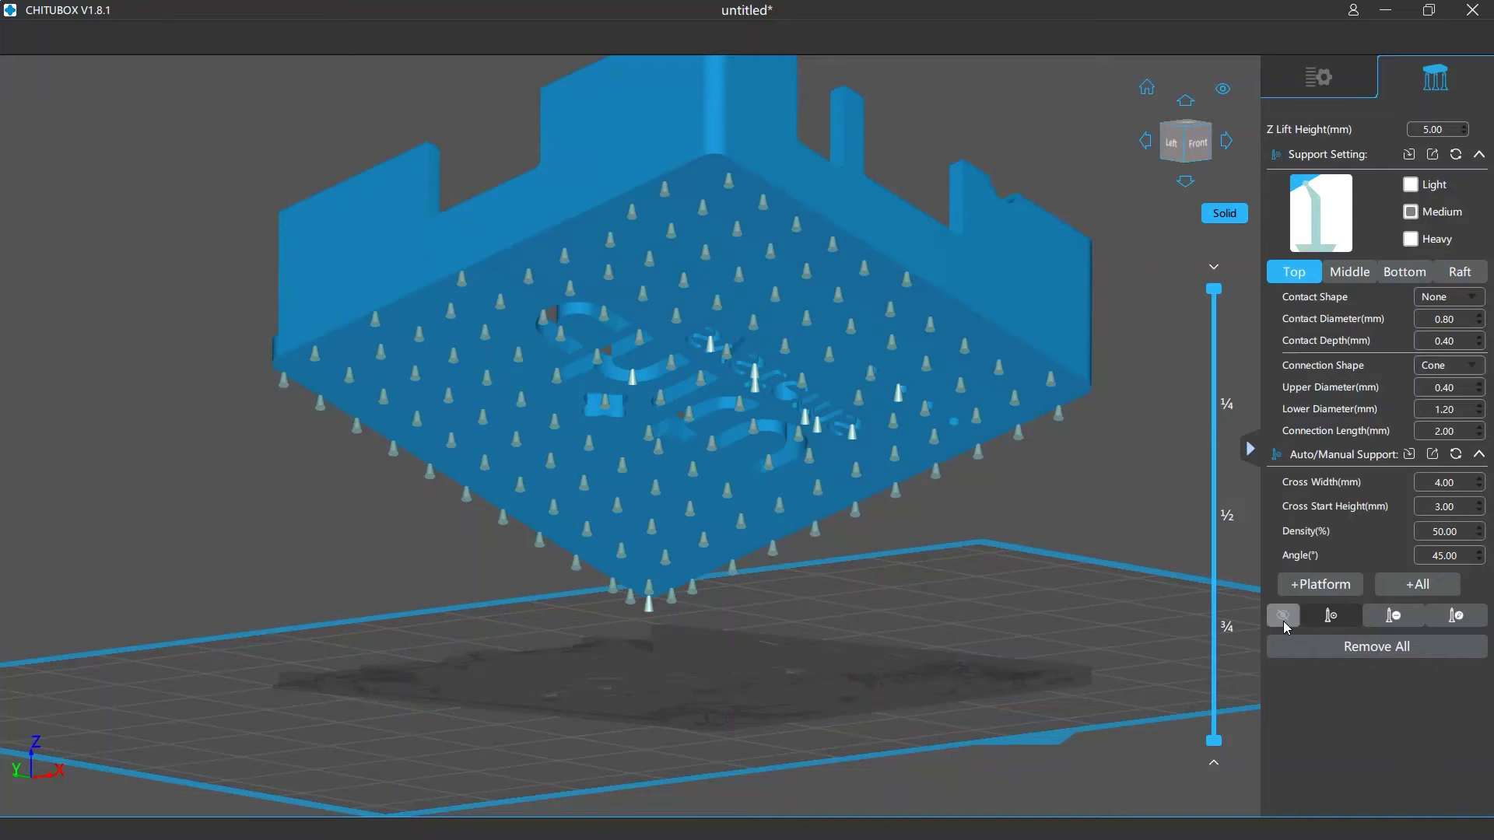
left_click(1284, 618)
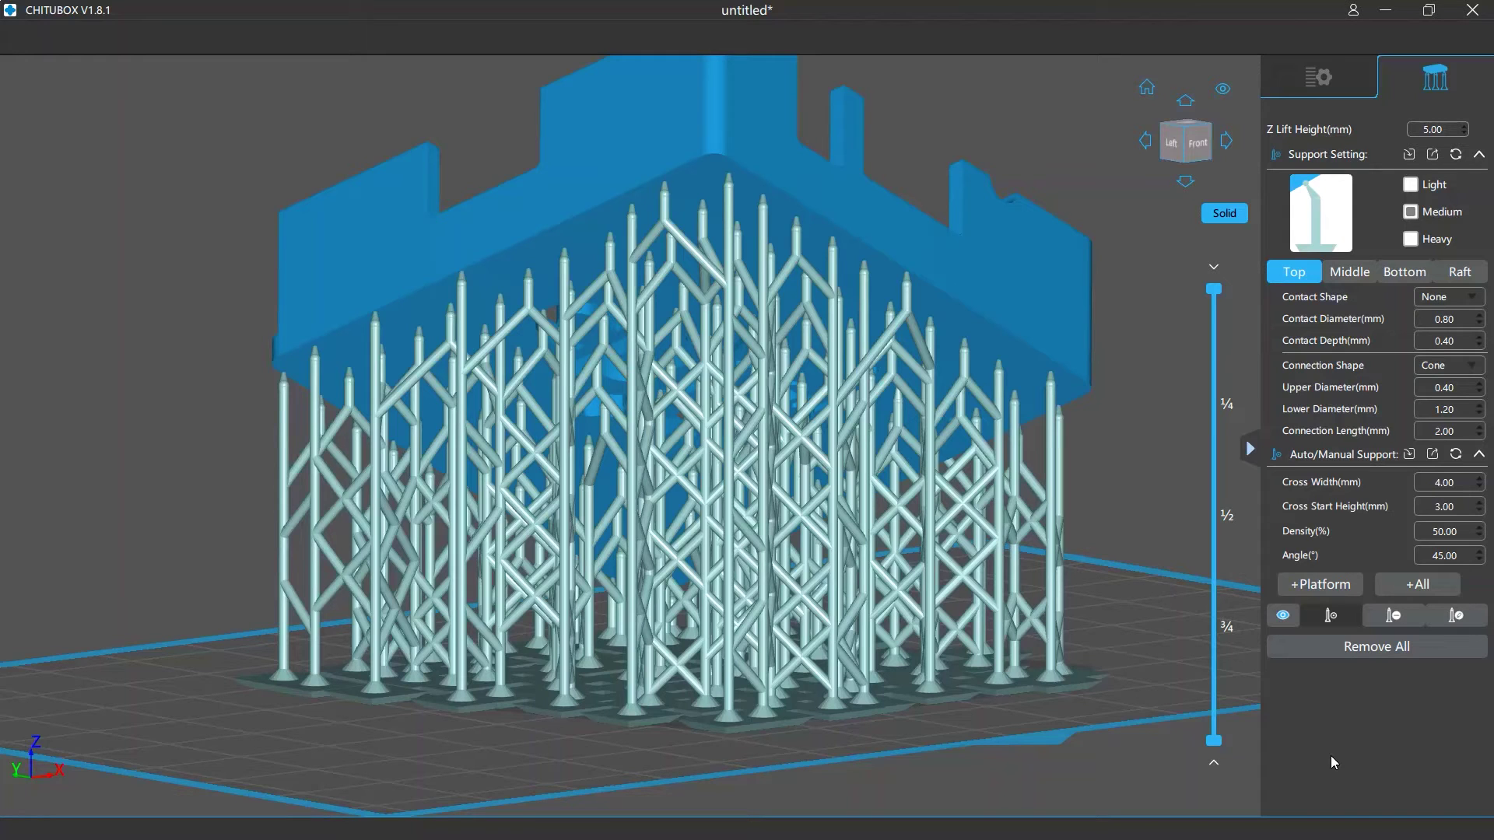
- Manually add extra supports on the side wall near the lower corner, and delete them again
left_click(1332, 617)
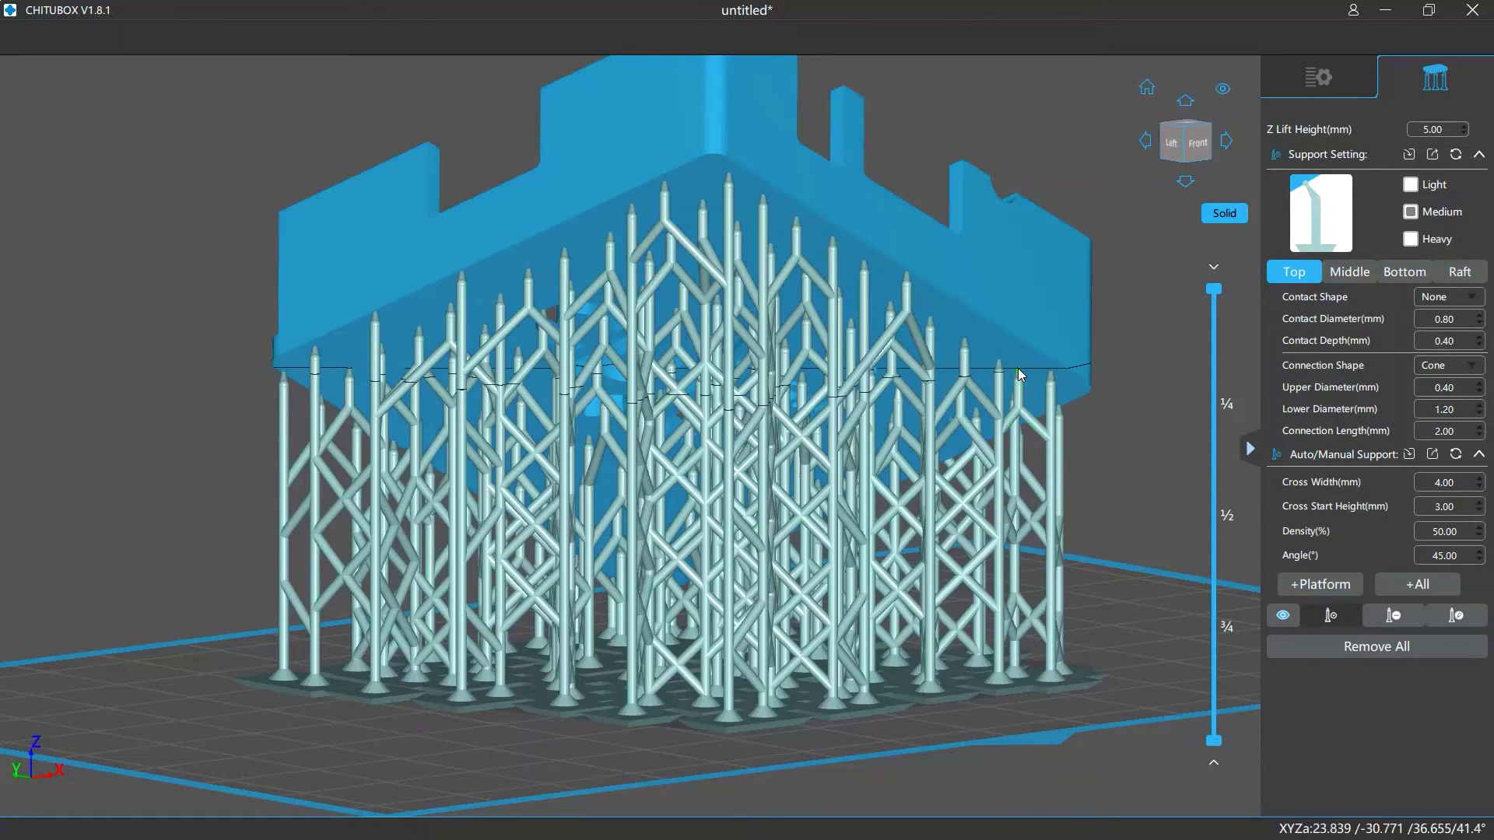
left_click(988, 299)
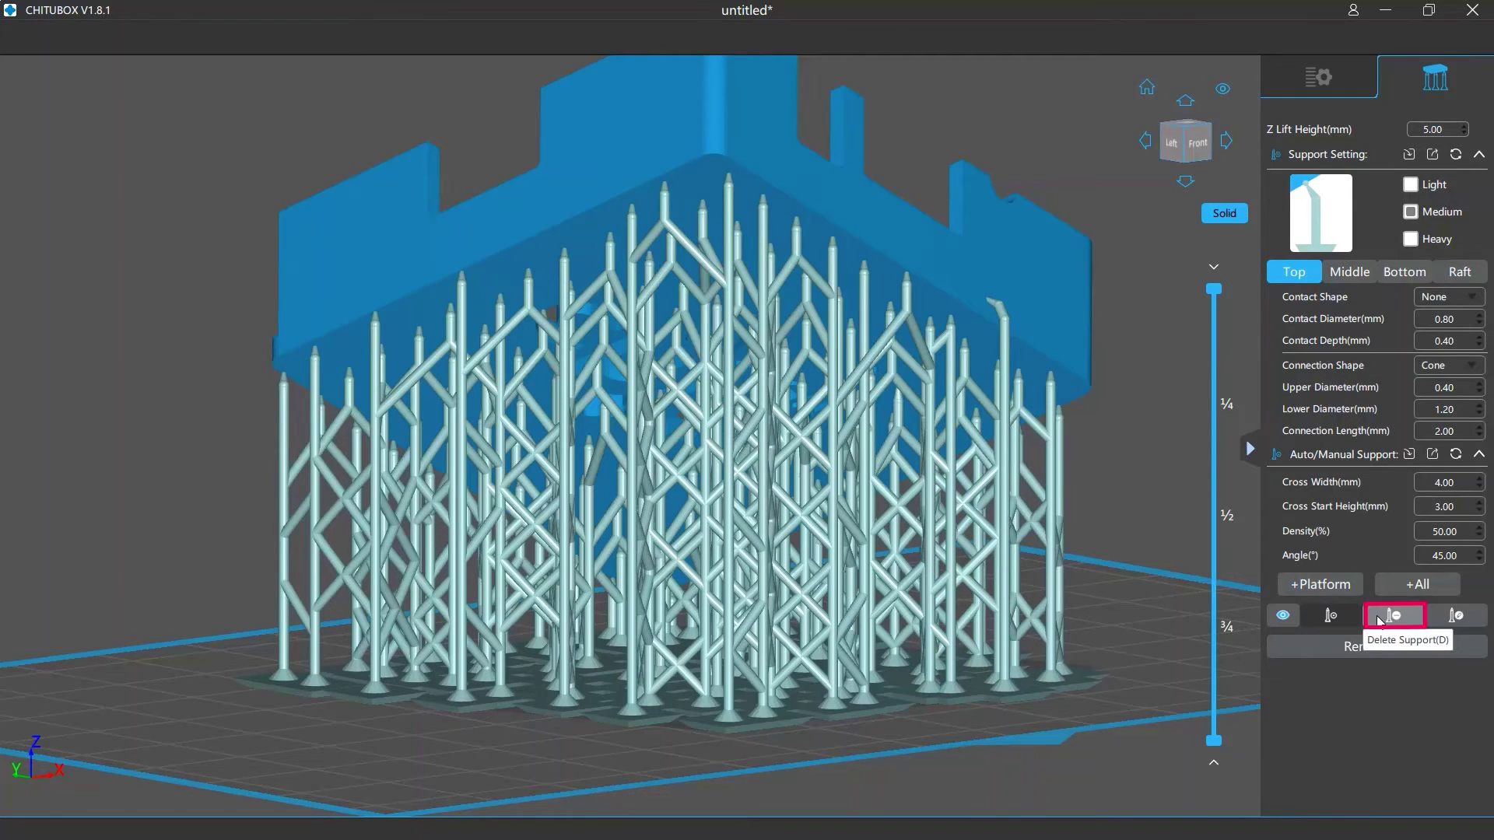
left_click(1379, 621)
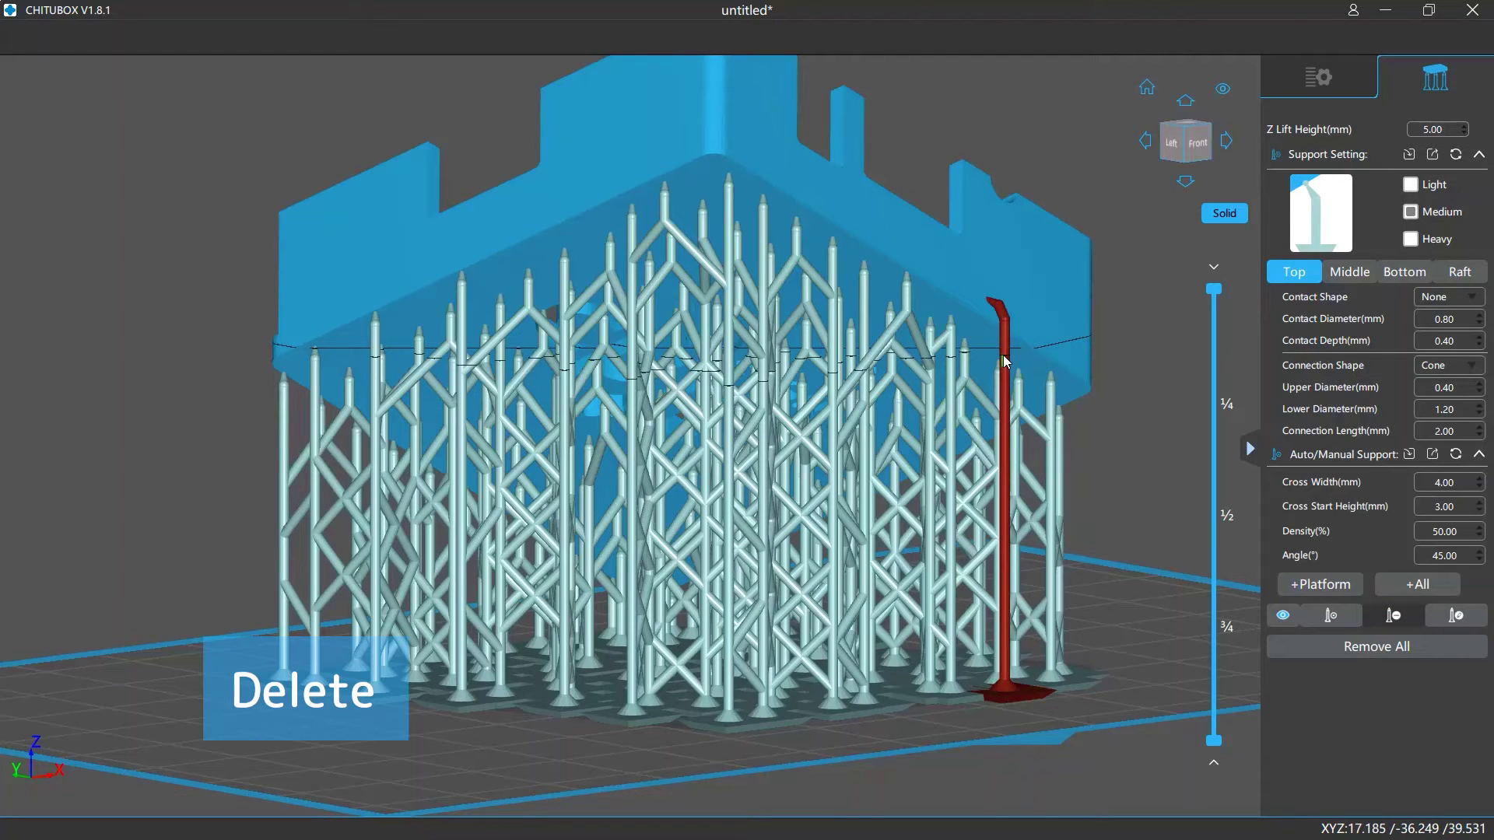
left_click(1003, 362)
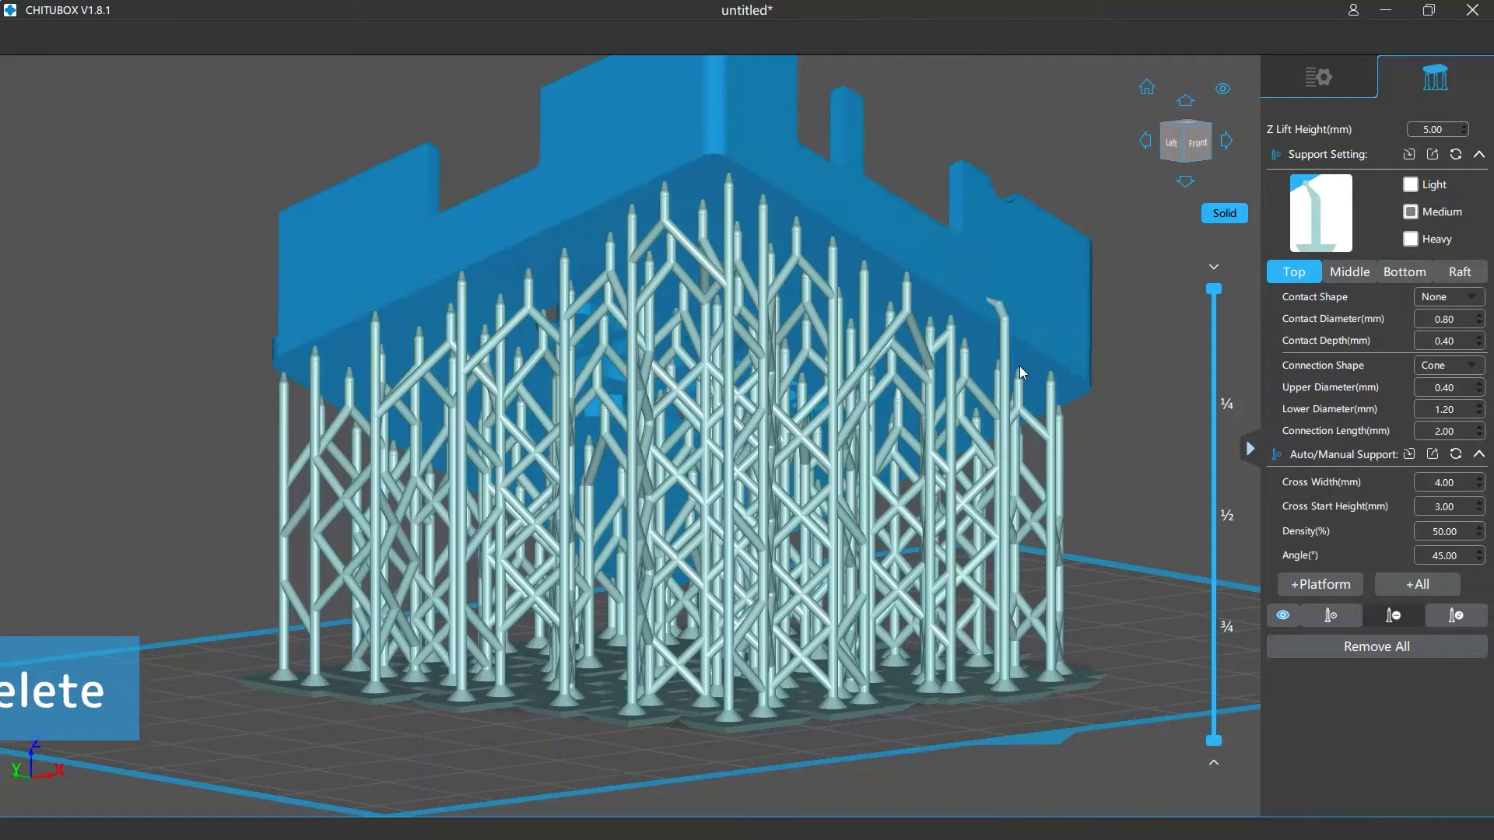
- Edit the support near the outer corner, shifting its pillar slightly inward from its contact point
left_click(1454, 617)
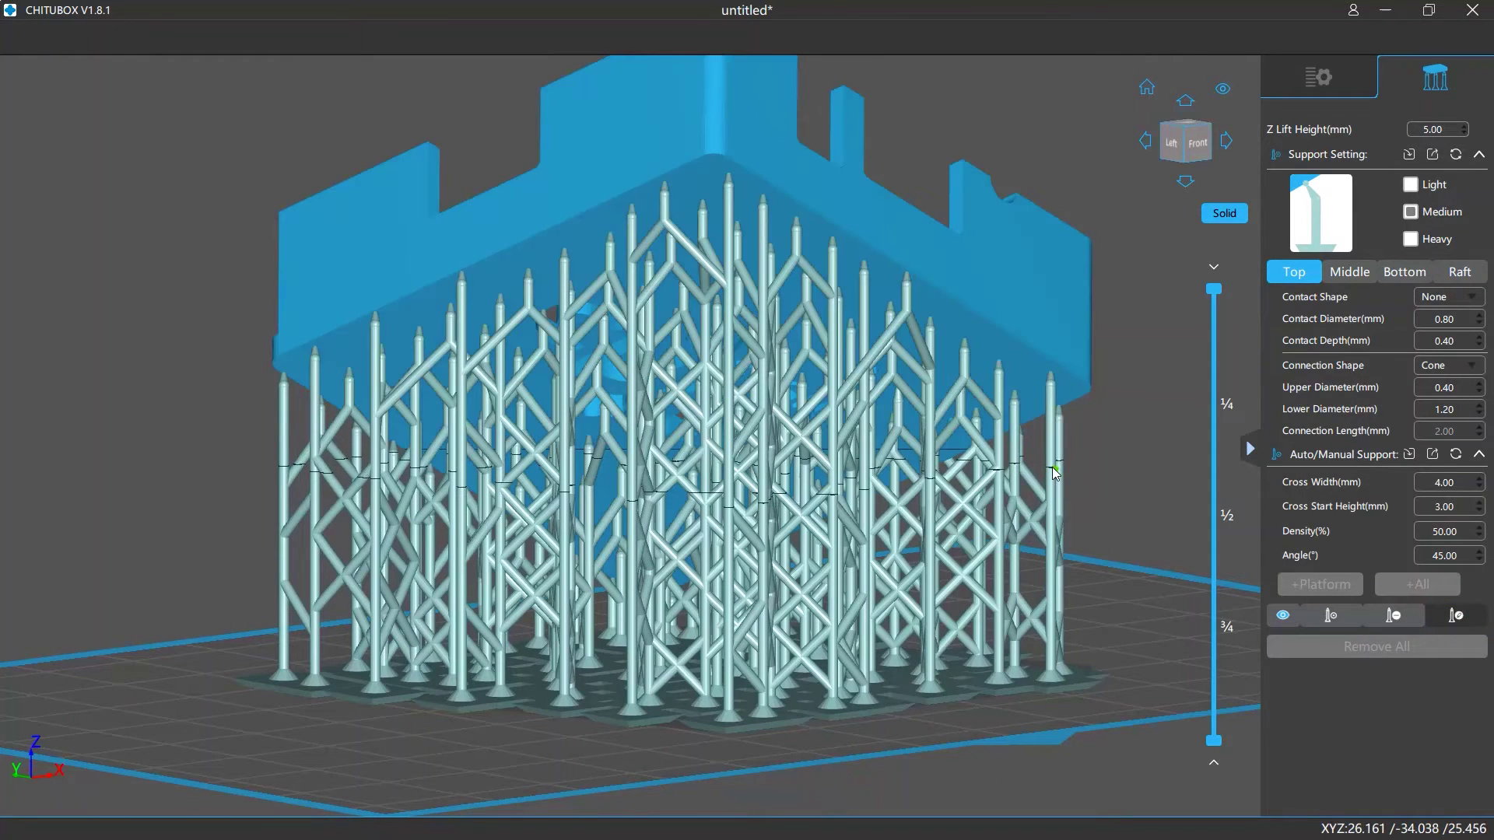
left_click(1049, 467)
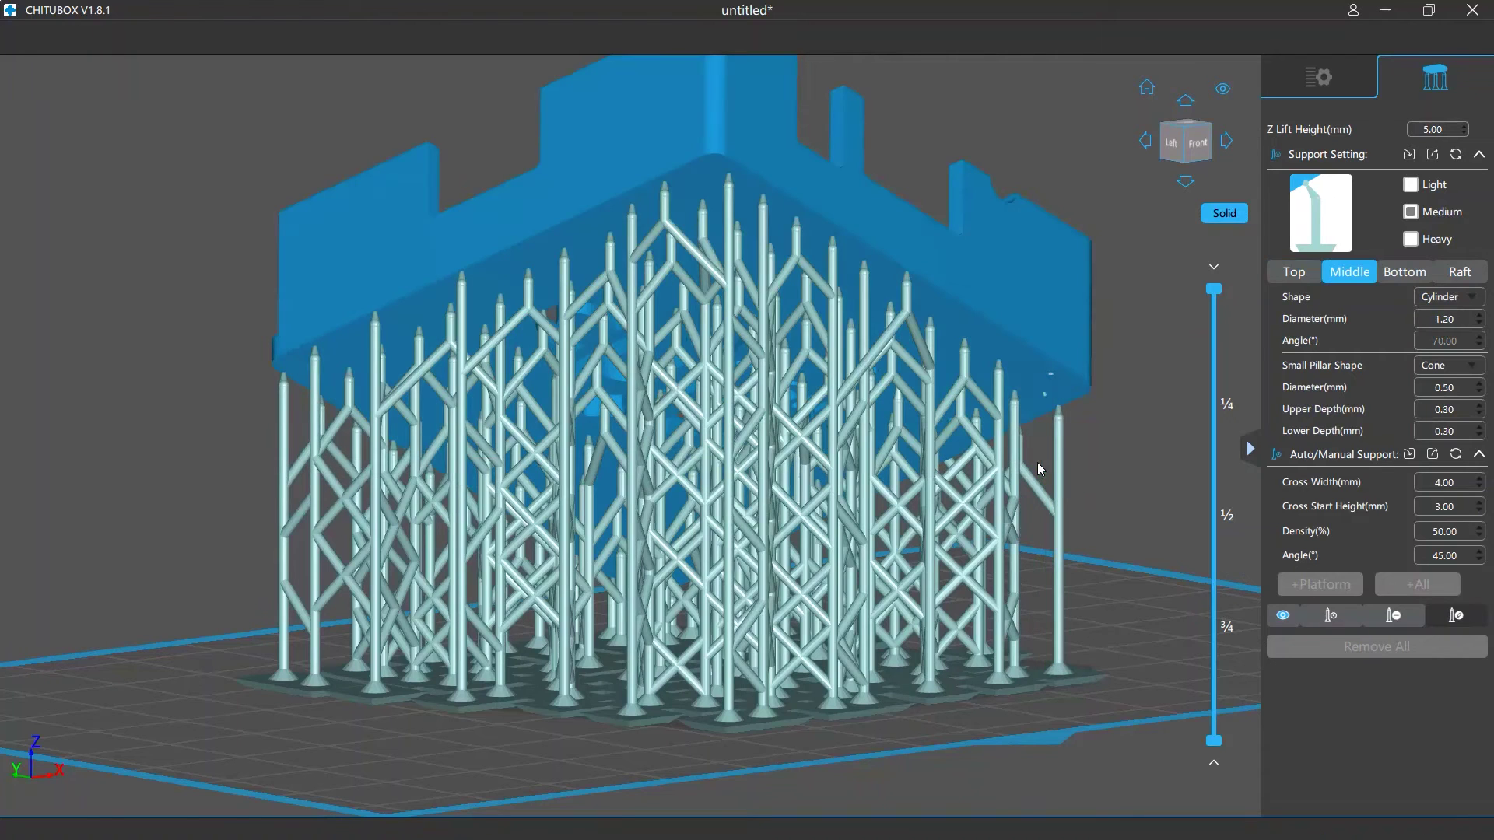
left_click(1049, 464)
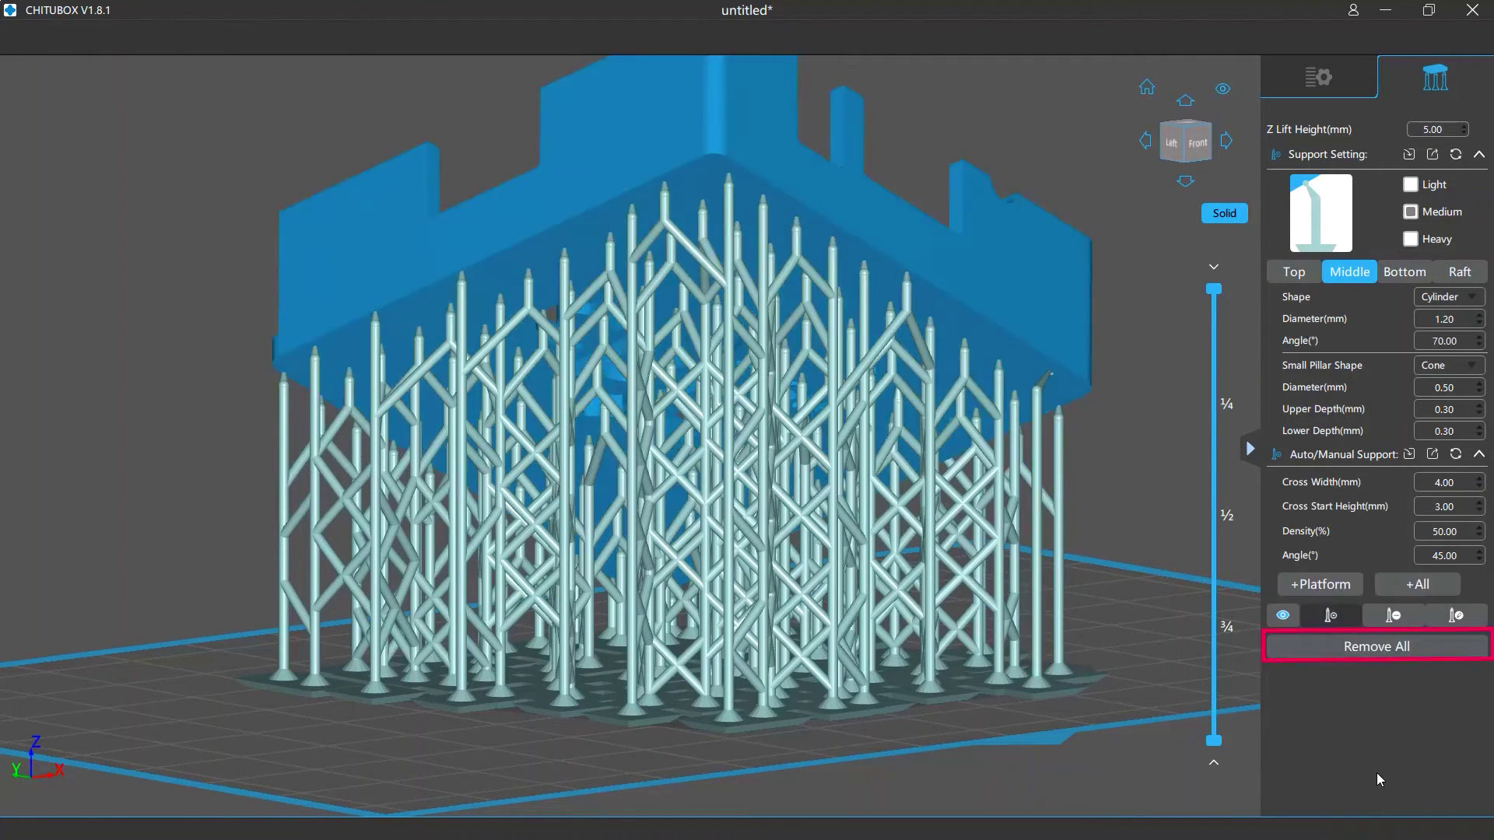
- Remove all supports from the model
left_click(1376, 647)
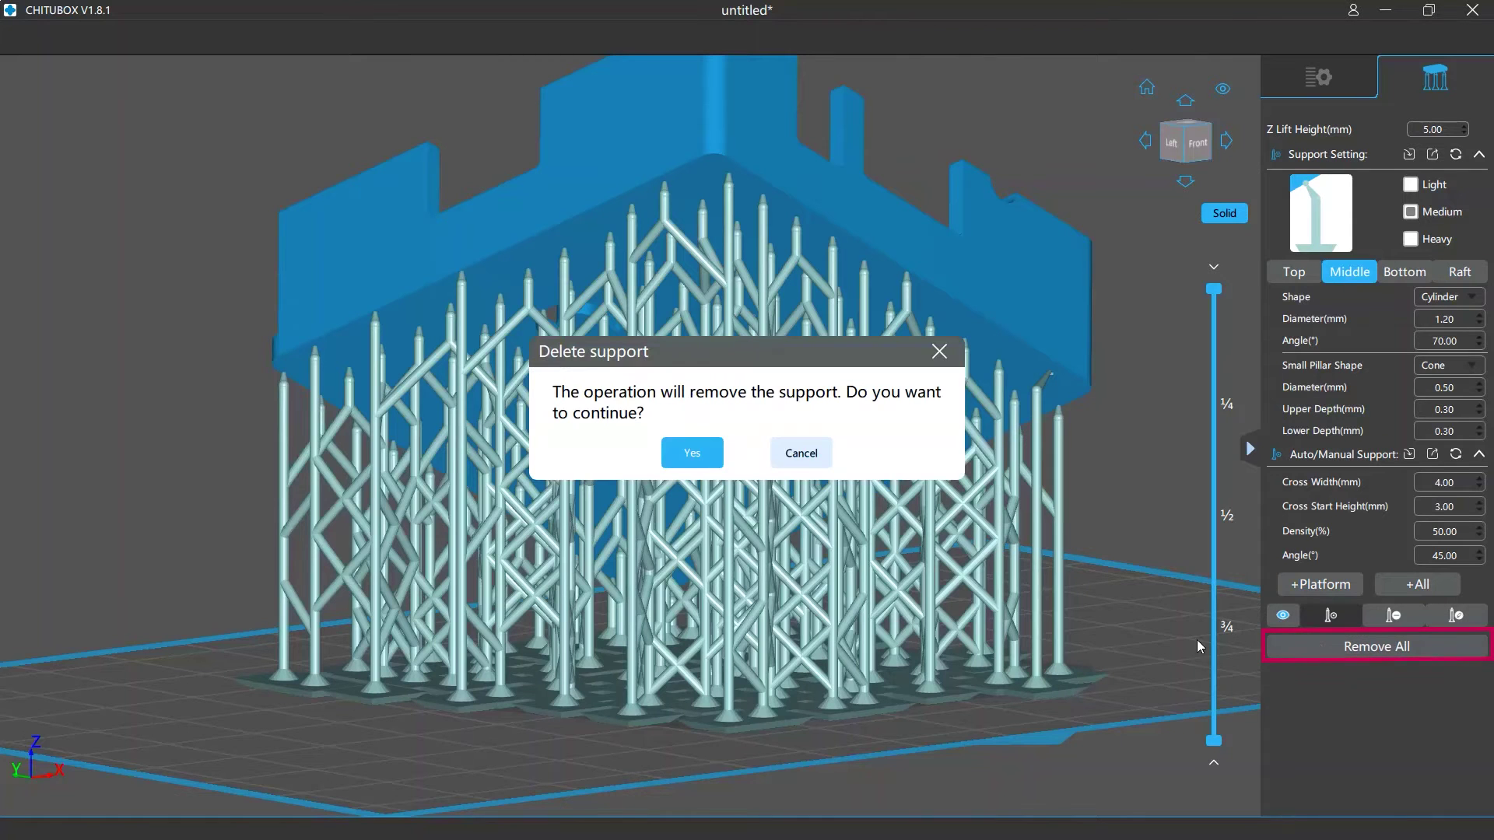
left_click(703, 464)
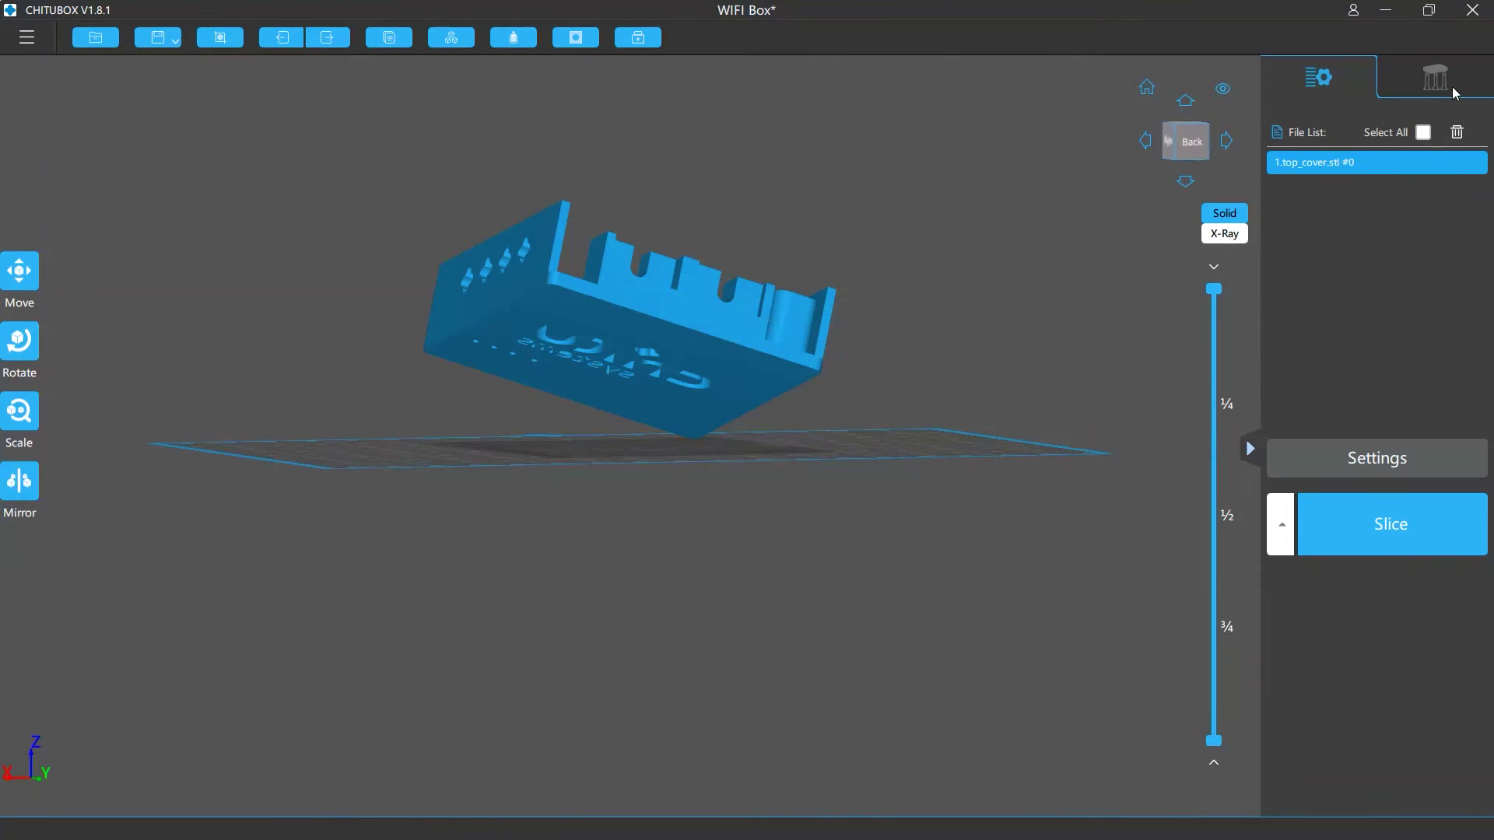
- Enter support mode for the WIFI Box model and manually add four medium supports beneath its engraved underside
left_click(1436, 78)
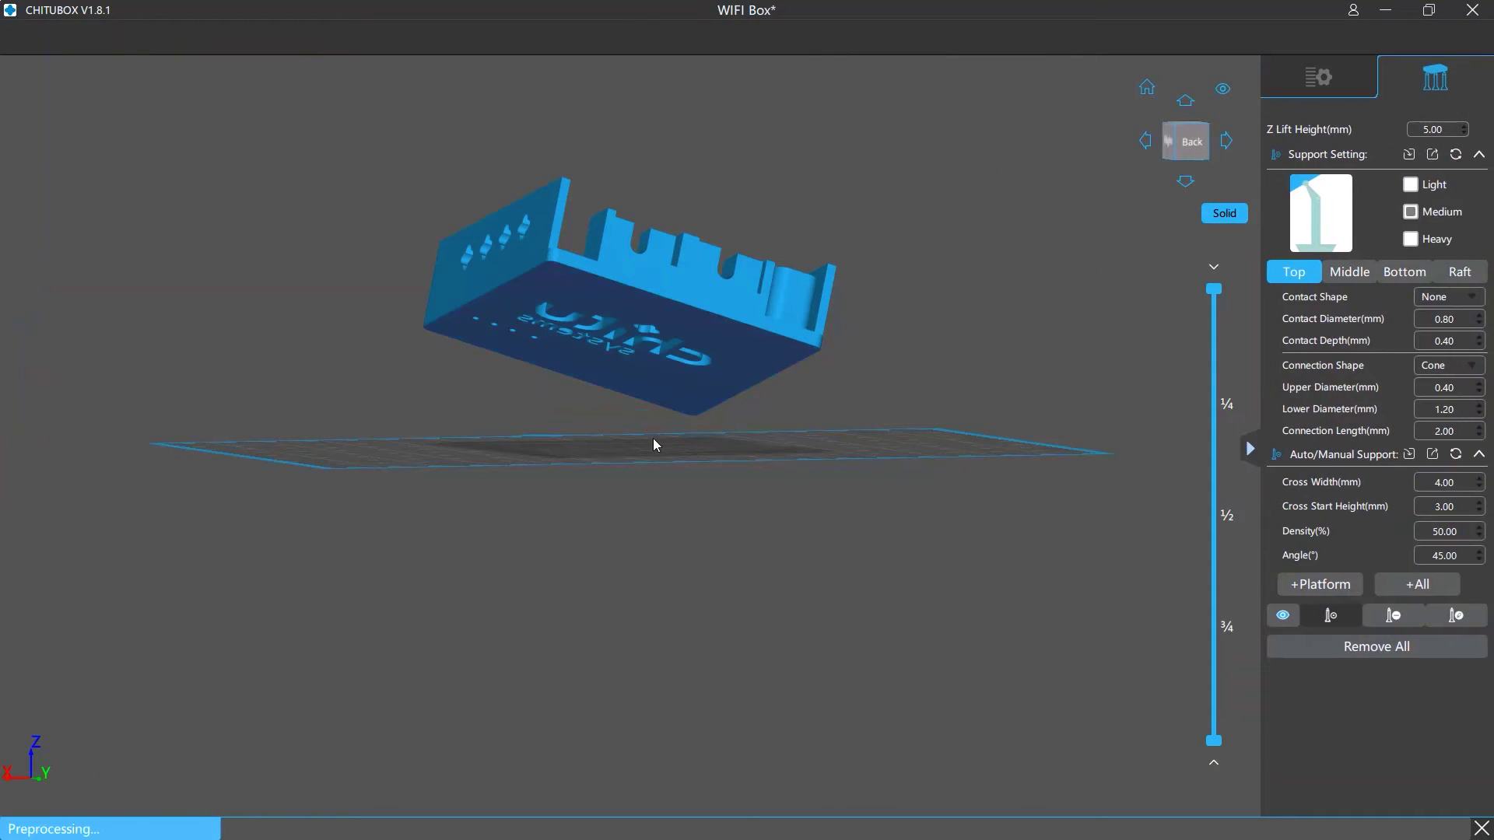
scroll(606, 441, "up", 5)
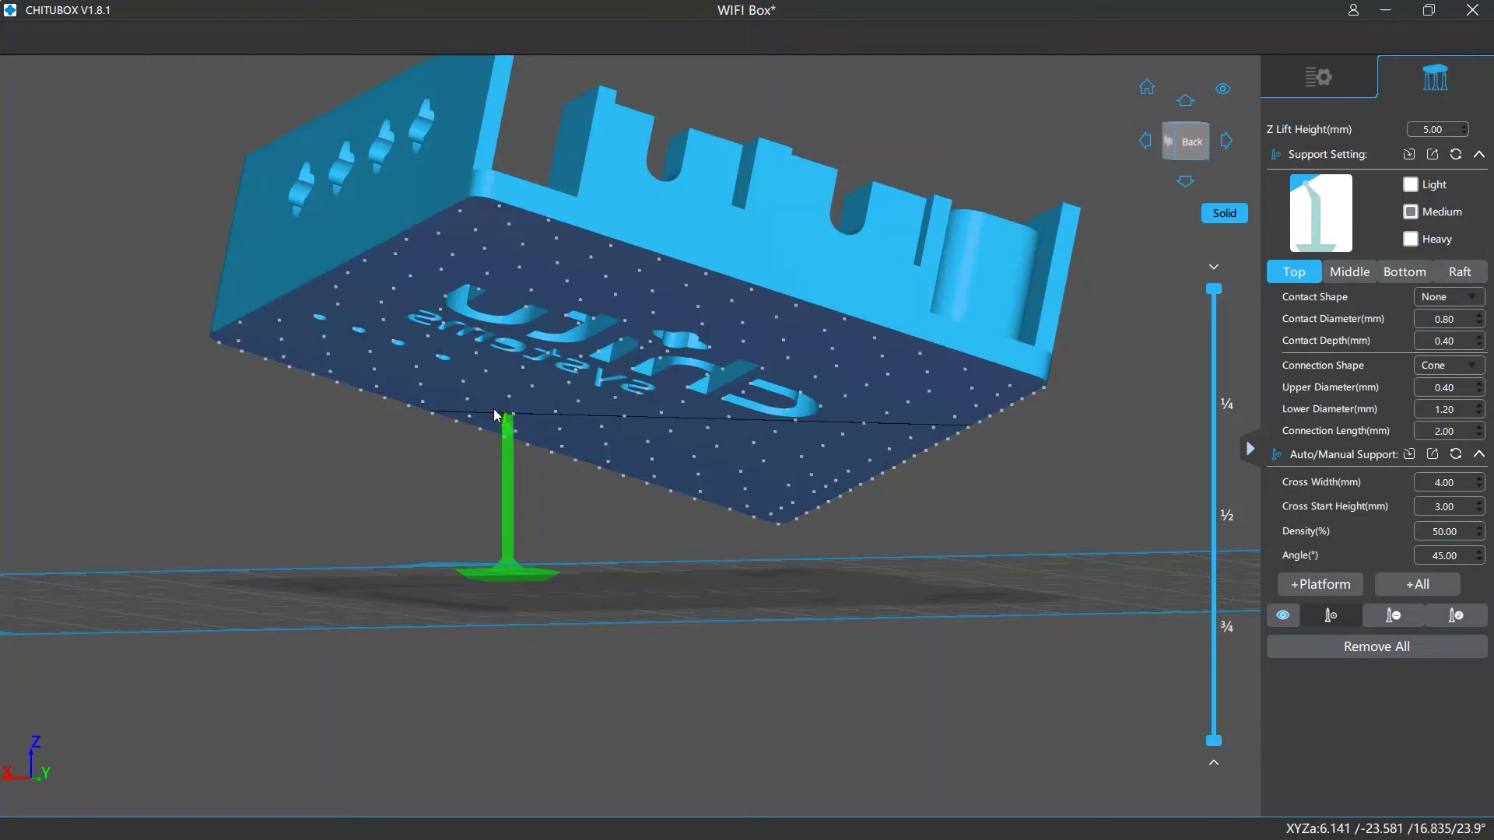
left_click(443, 393)
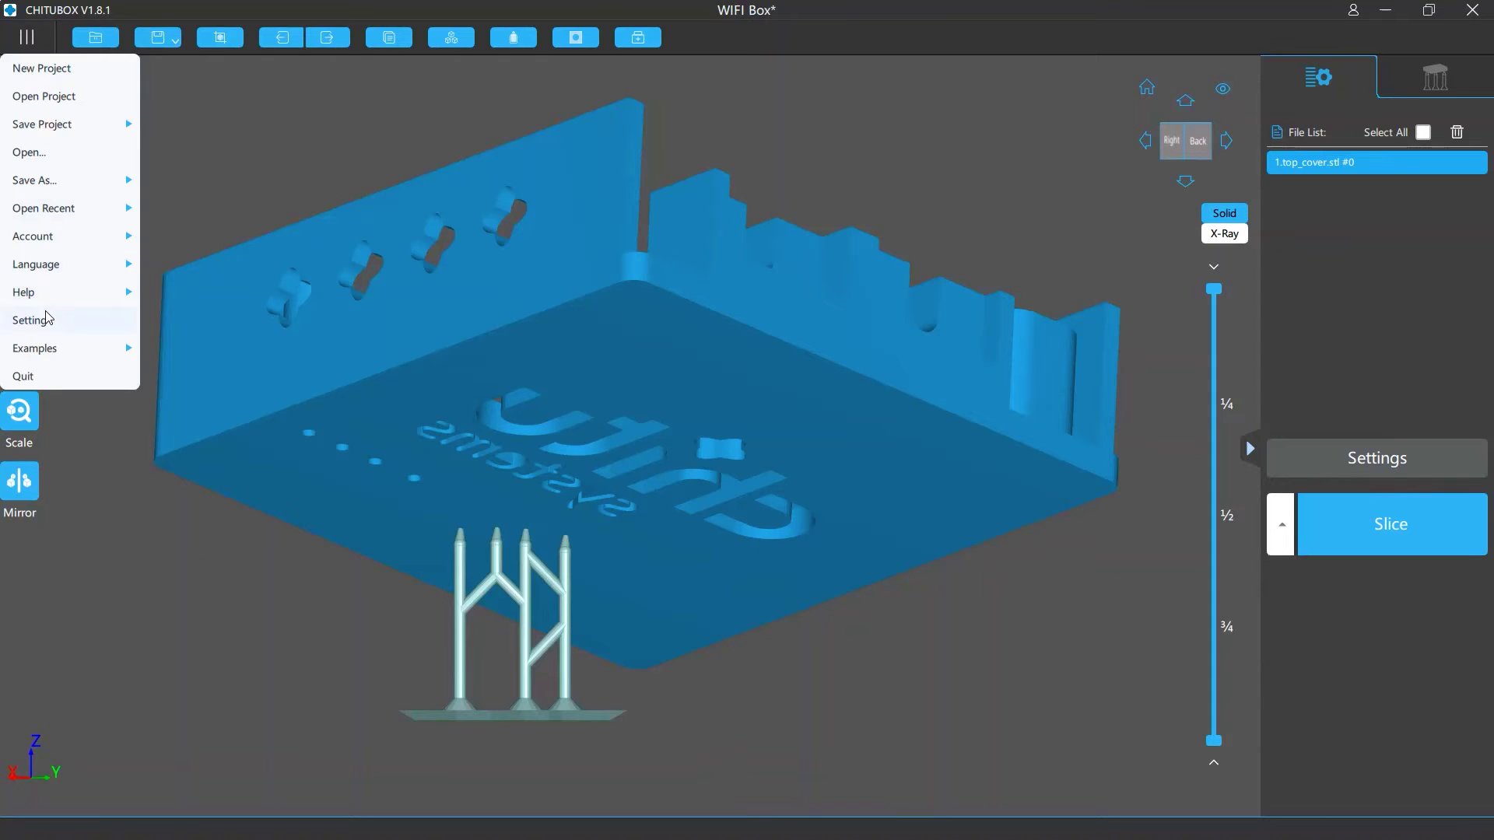
- Open the application's general settings to examine the support preview and auxiliary line options
left_click(39, 317)
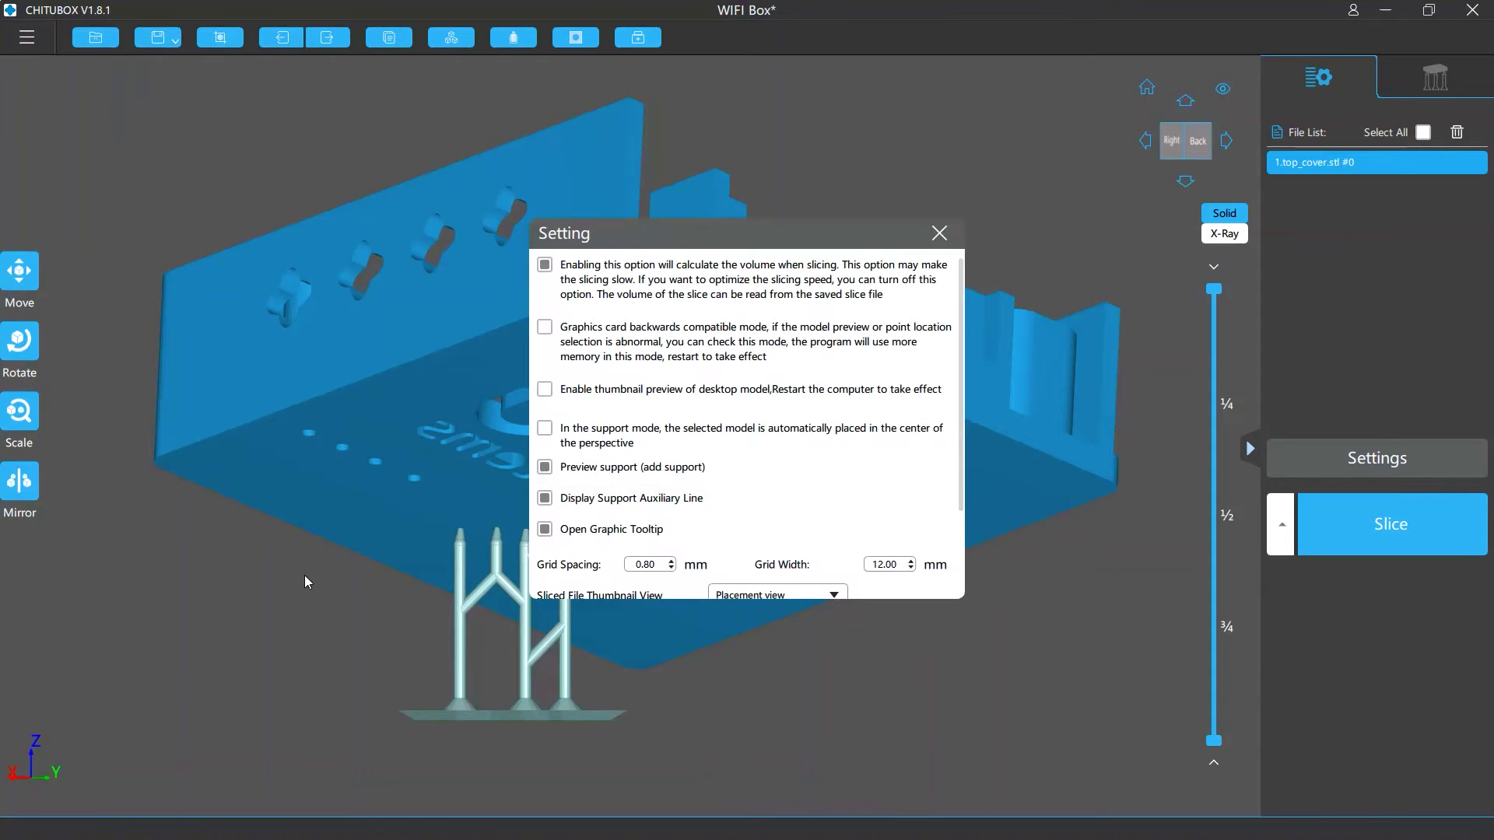
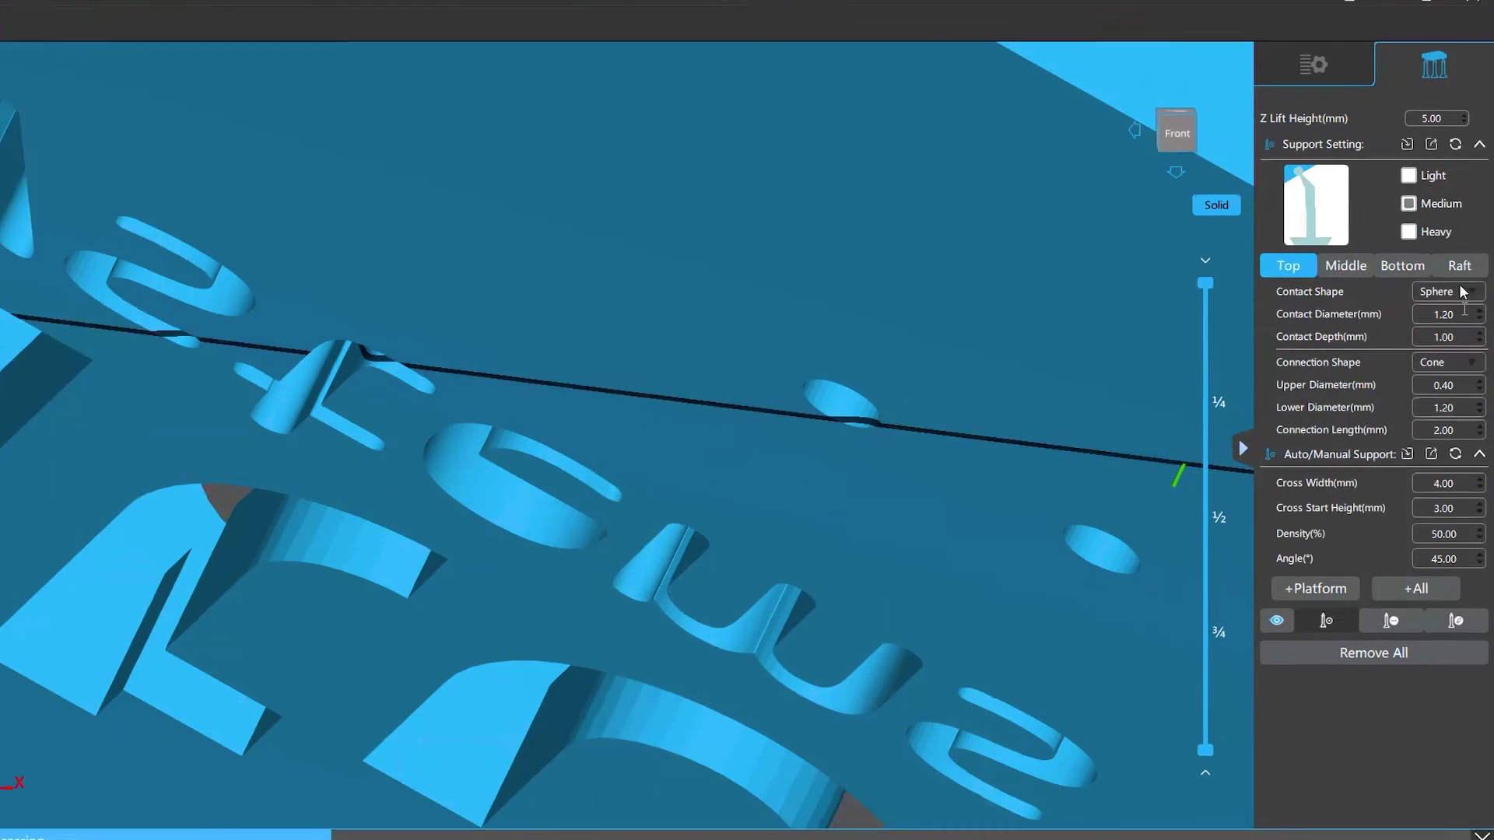
- Set the medium support's contact shape to None and place one support on the underside beside the engraved lettering
mouse_move(1463, 292)
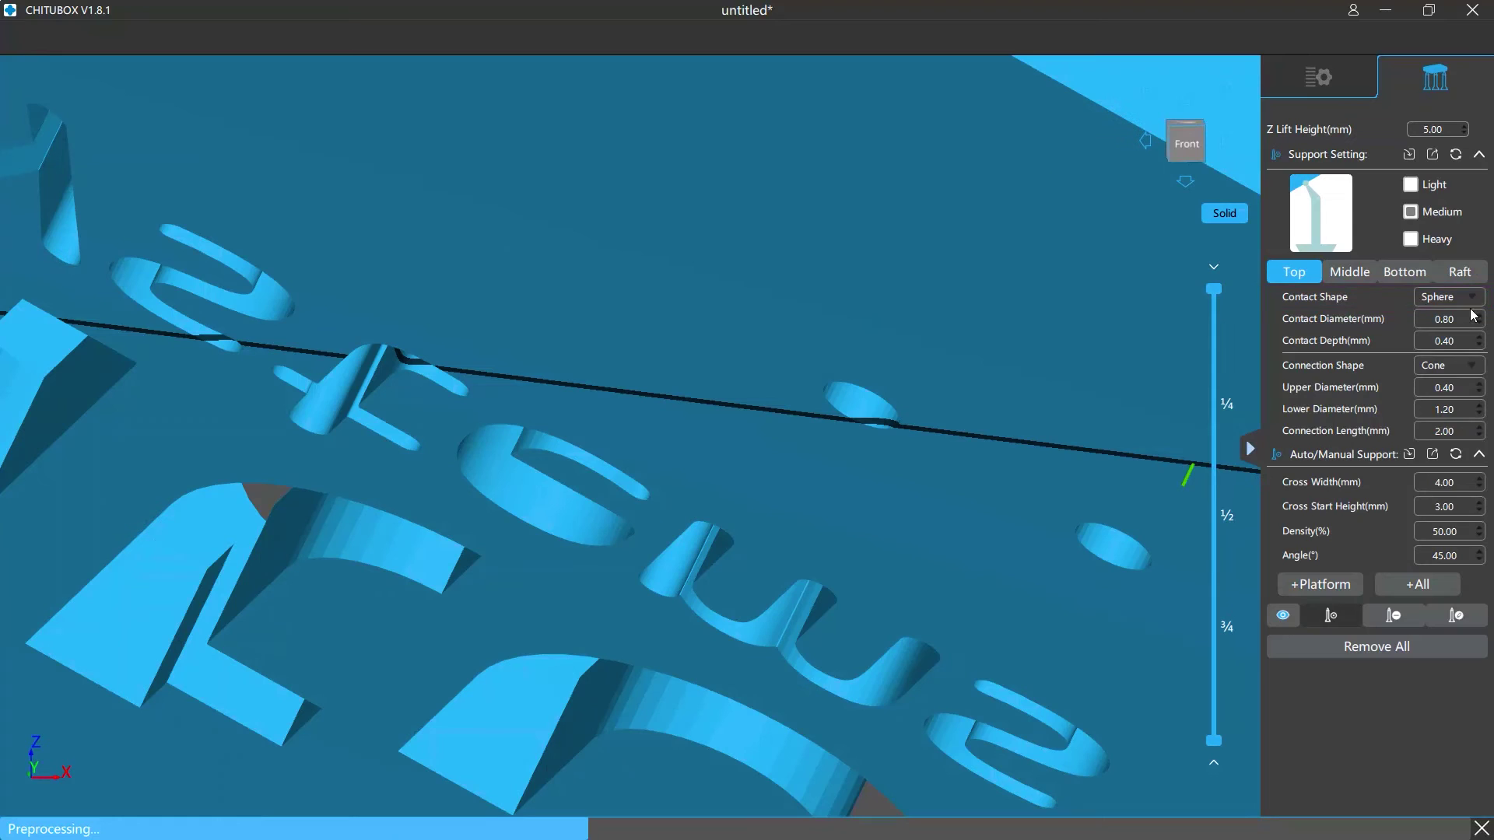
left_click(1466, 201)
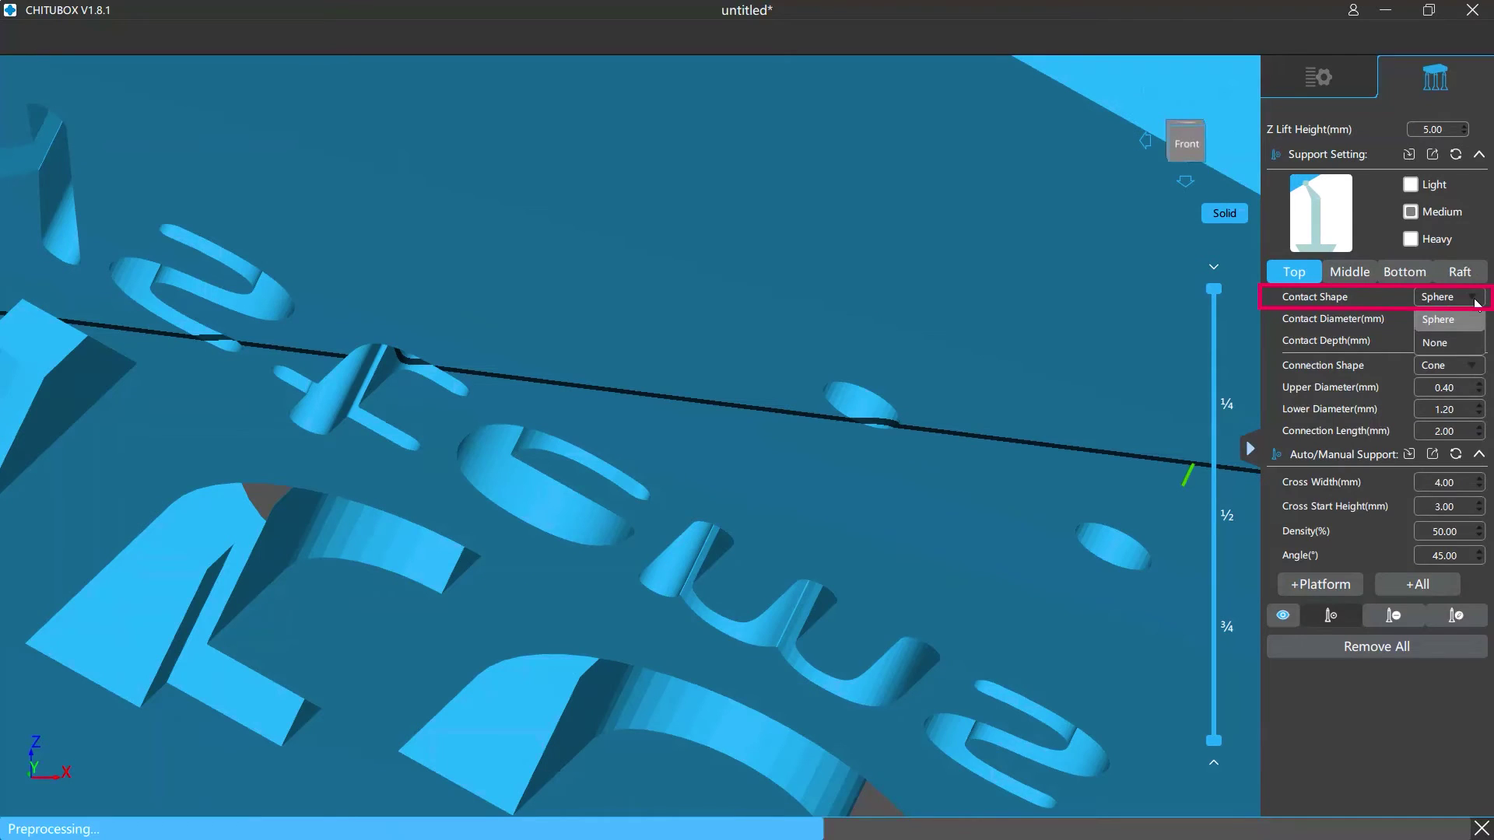
left_click(1449, 342)
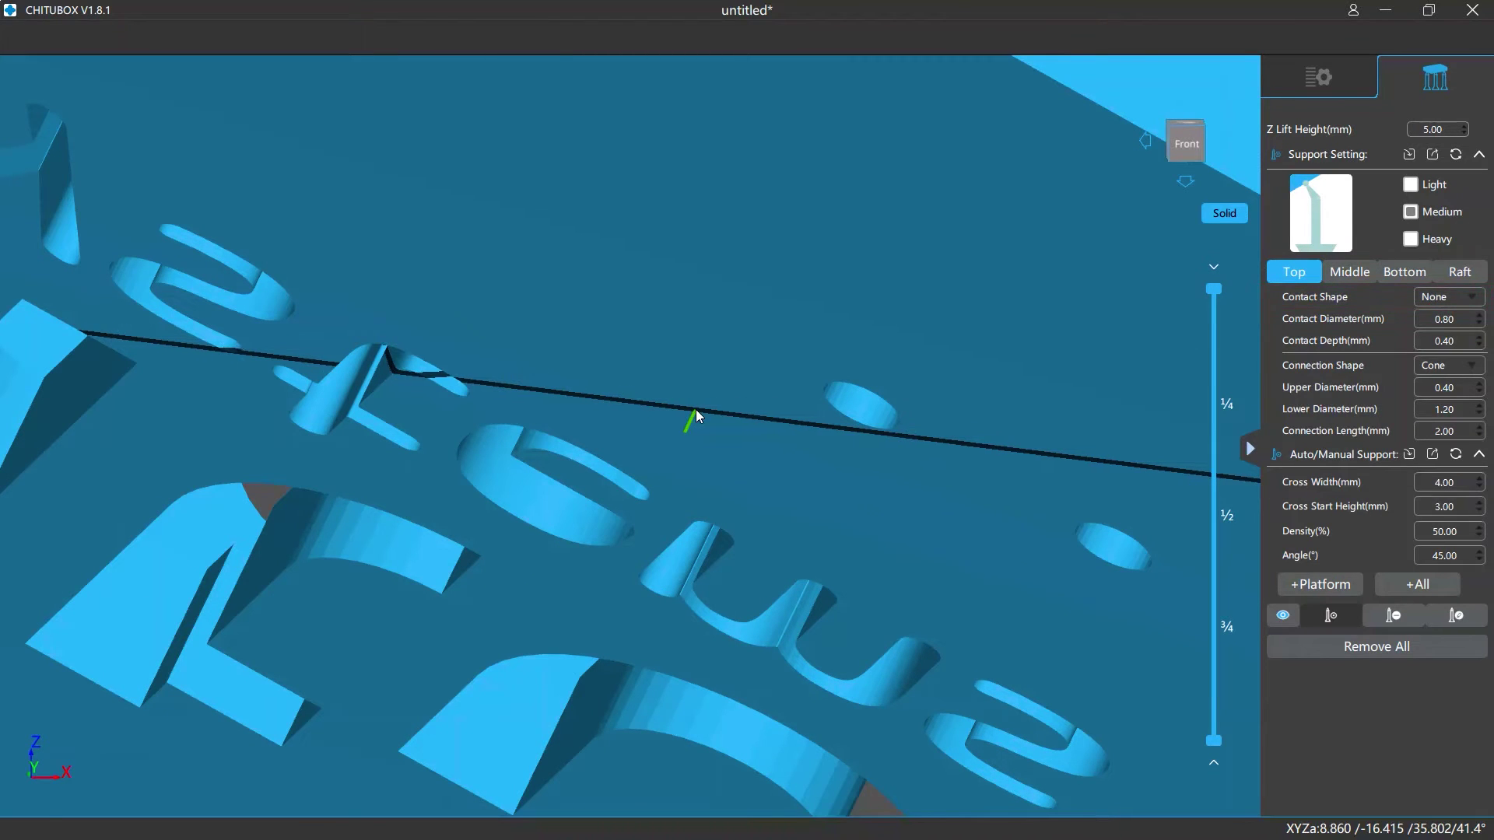
left_click(696, 409)
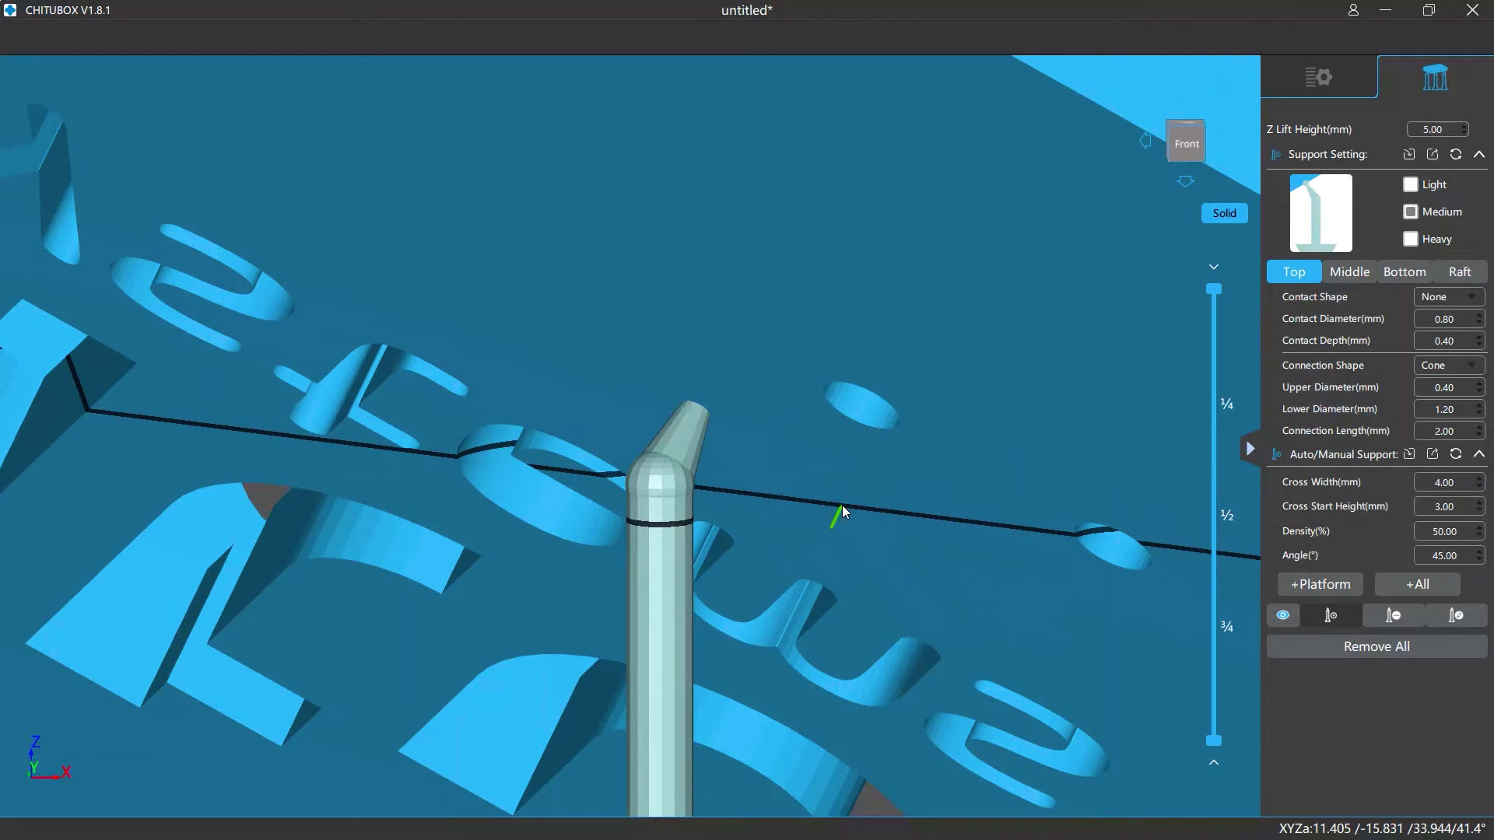
- Change the contact shape to Sphere and place a second support right beside the first one
left_click(1473, 298)
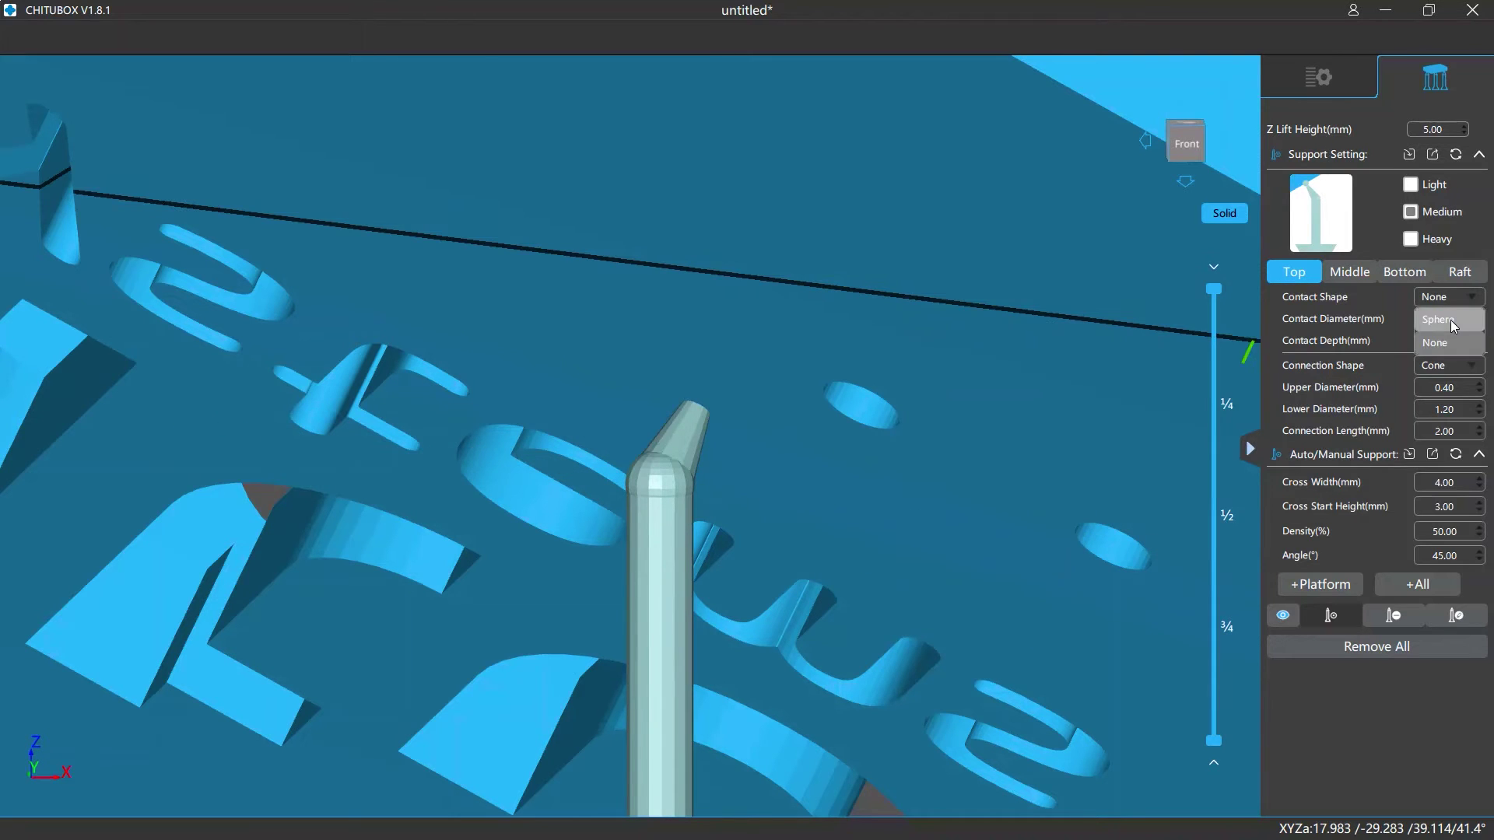
left_click(1439, 322)
left_click(759, 416)
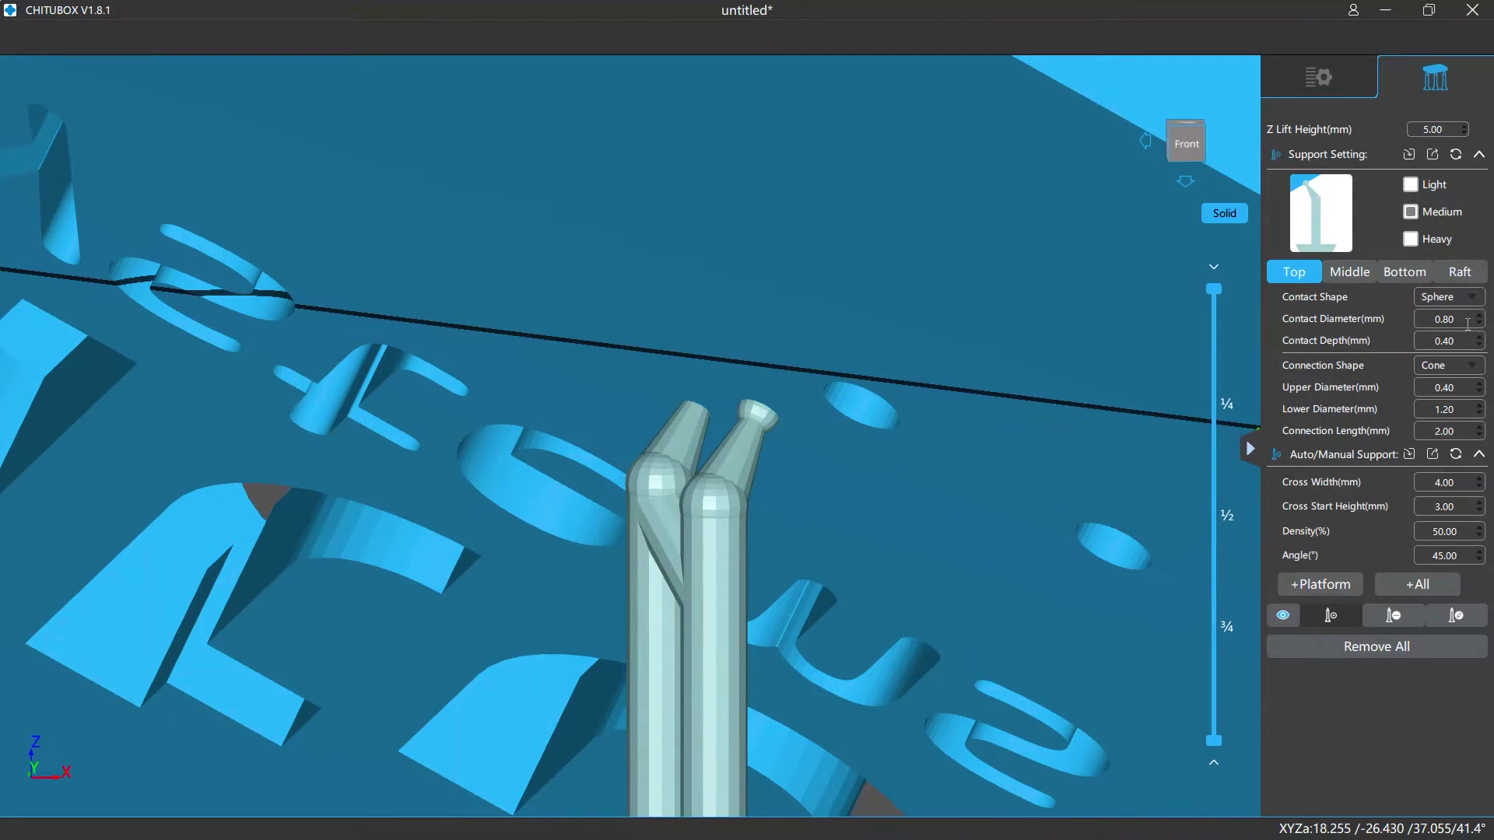
- Beside the existing pair, place one support with a 1.20 mm contact diameter and another with the contact depth raised to 1.00 mm
scroll(1467, 323, "up", 4)
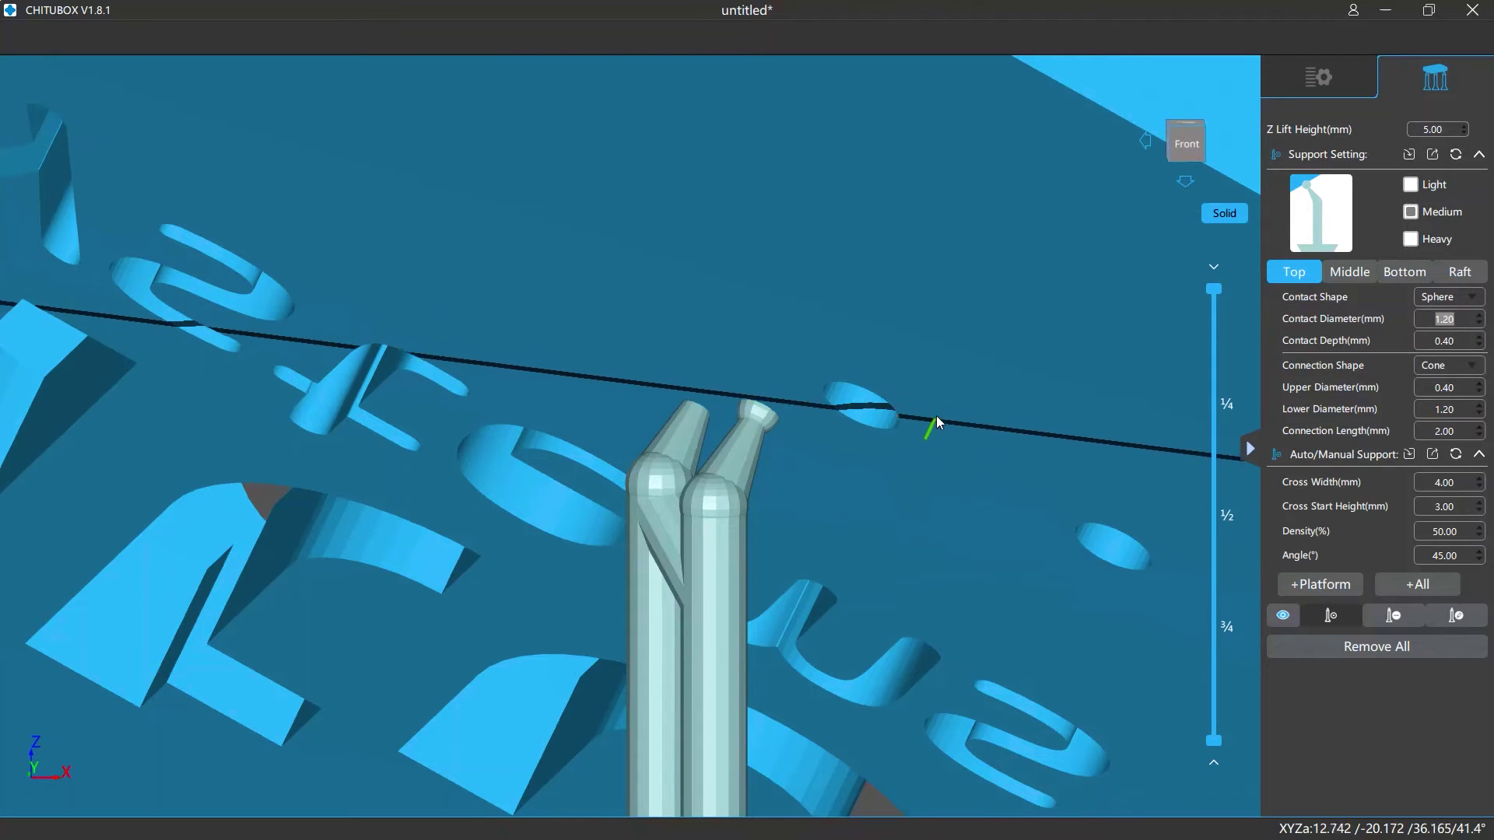
left_click(936, 417)
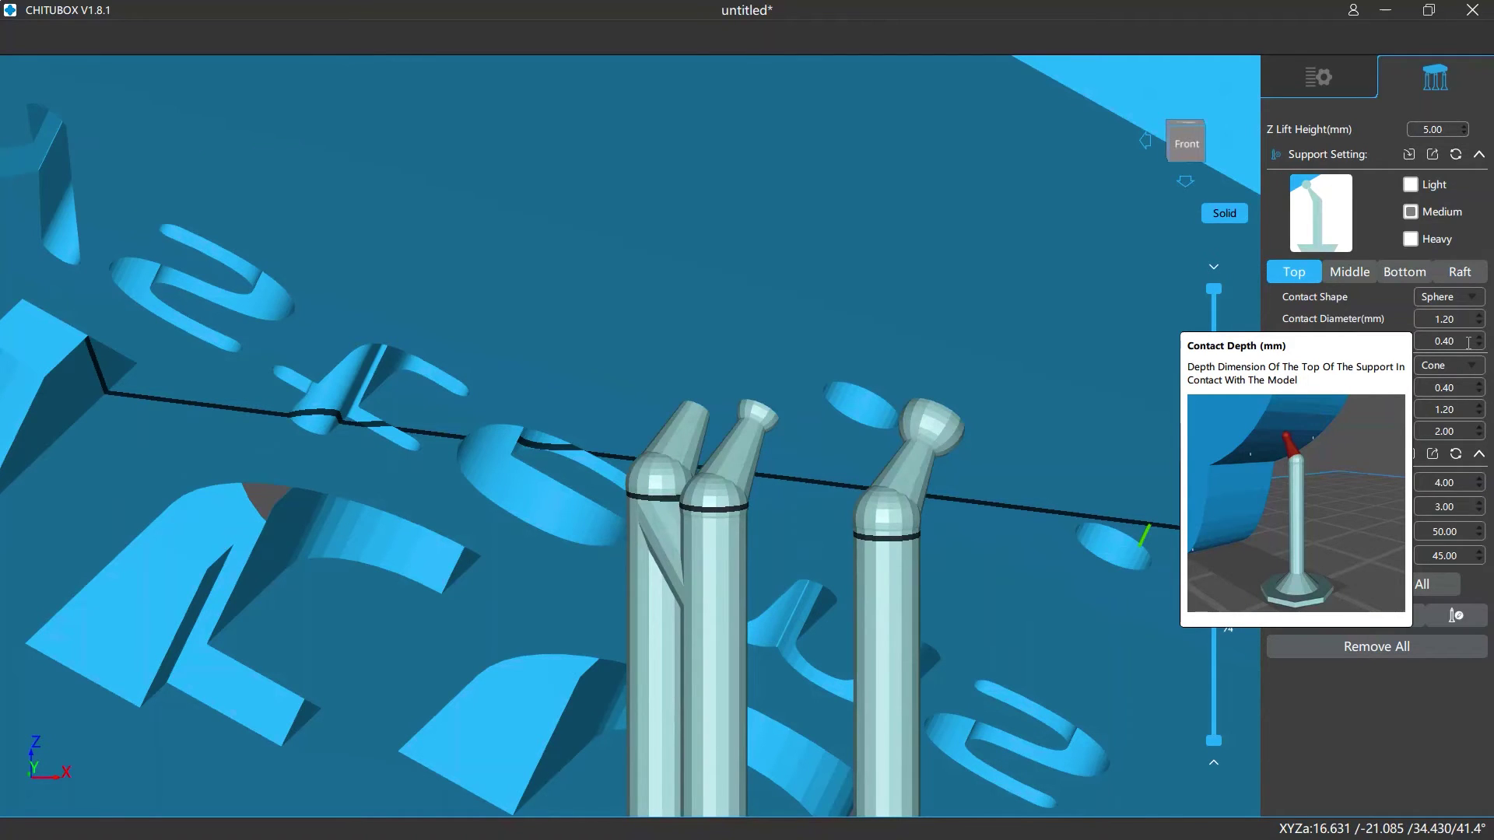
double_click(1447, 341)
type("1")
key("Return")
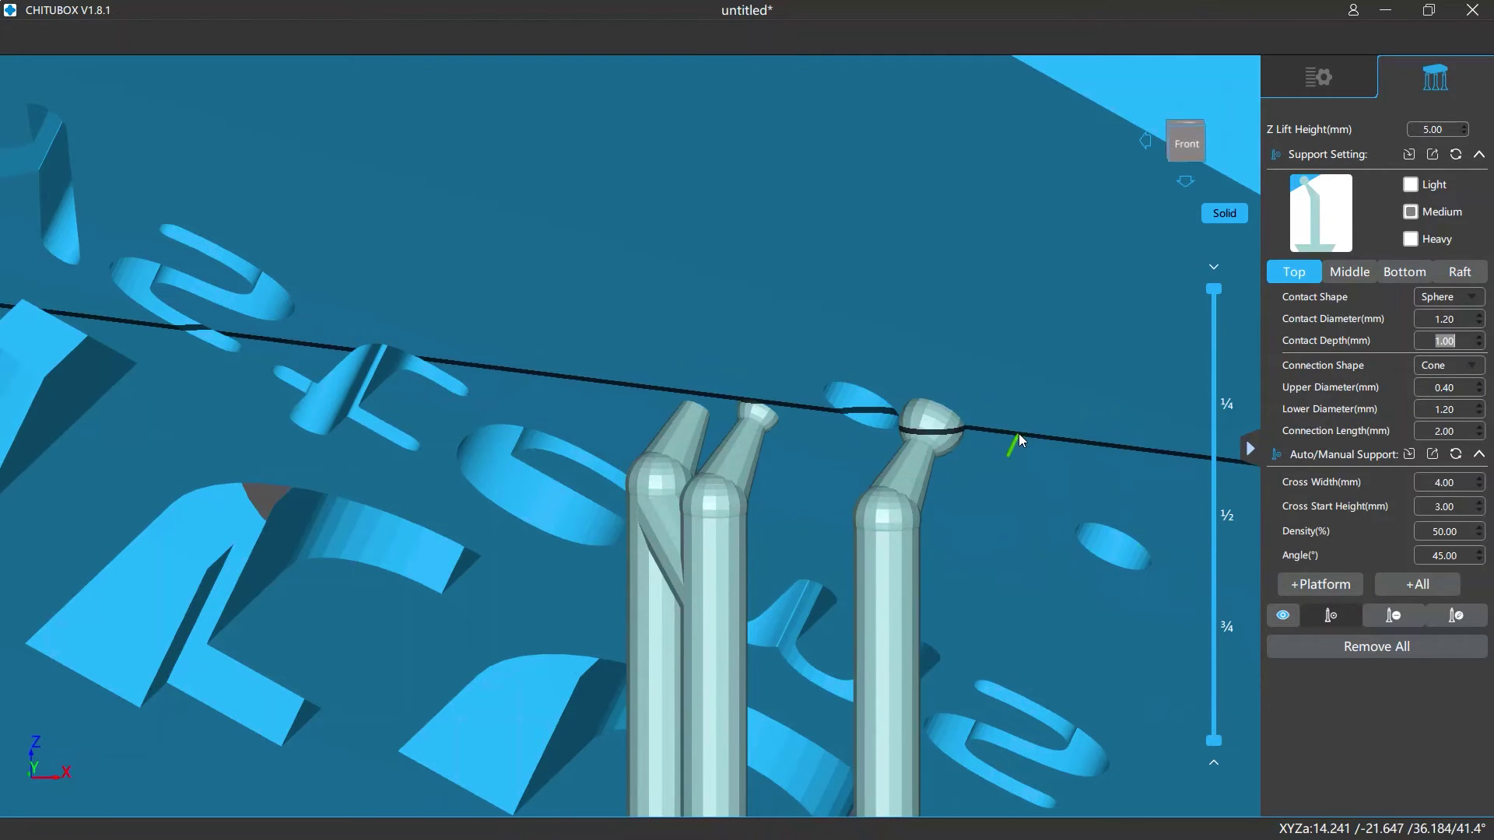
left_click(1020, 432)
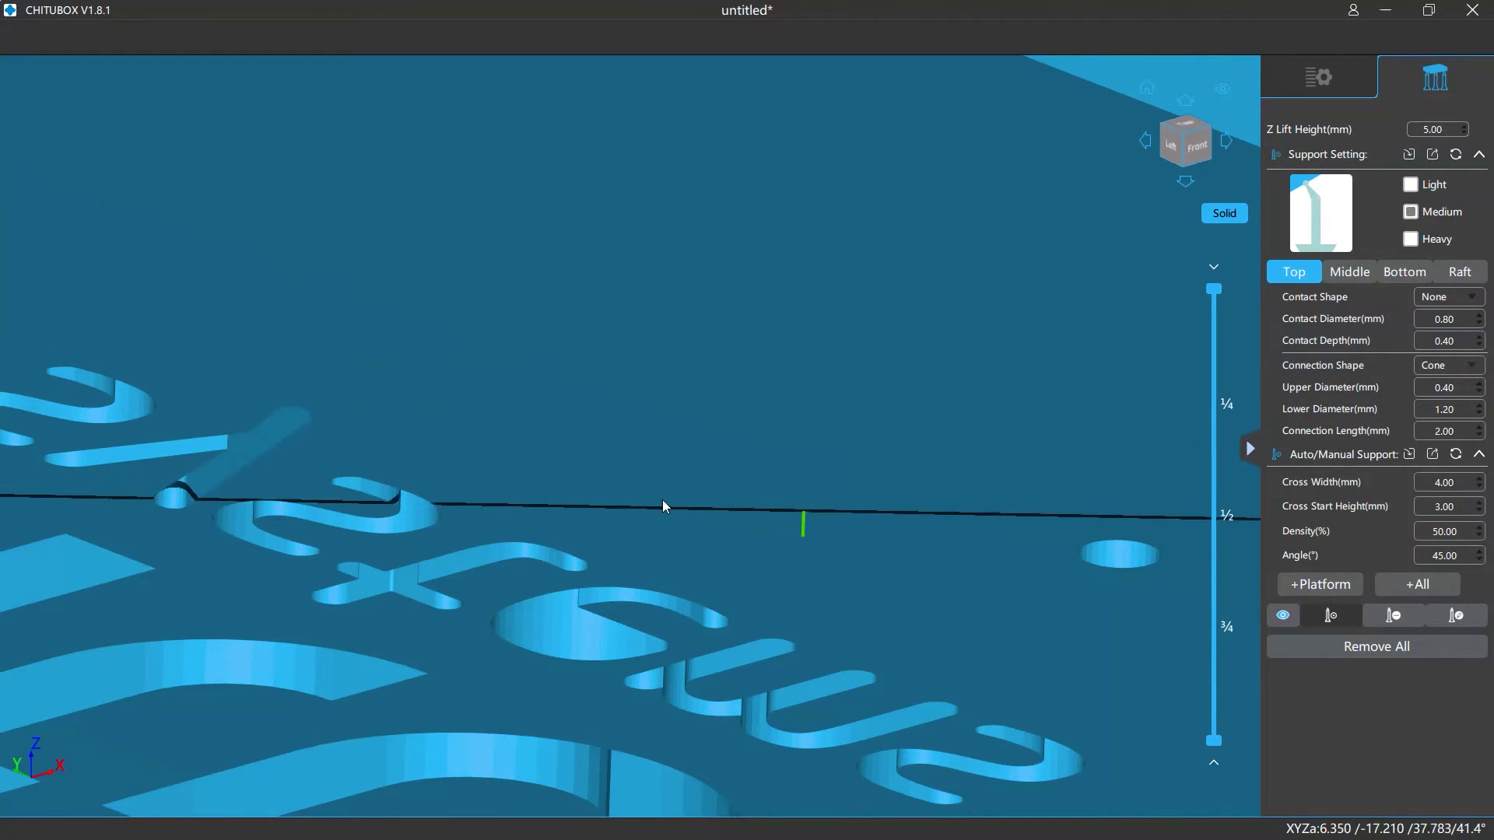
- Place three adjacent supports on the underside above the engraved lettering, using the Cone, Pyramid and Skate connection shapes in turn
left_click(483, 429)
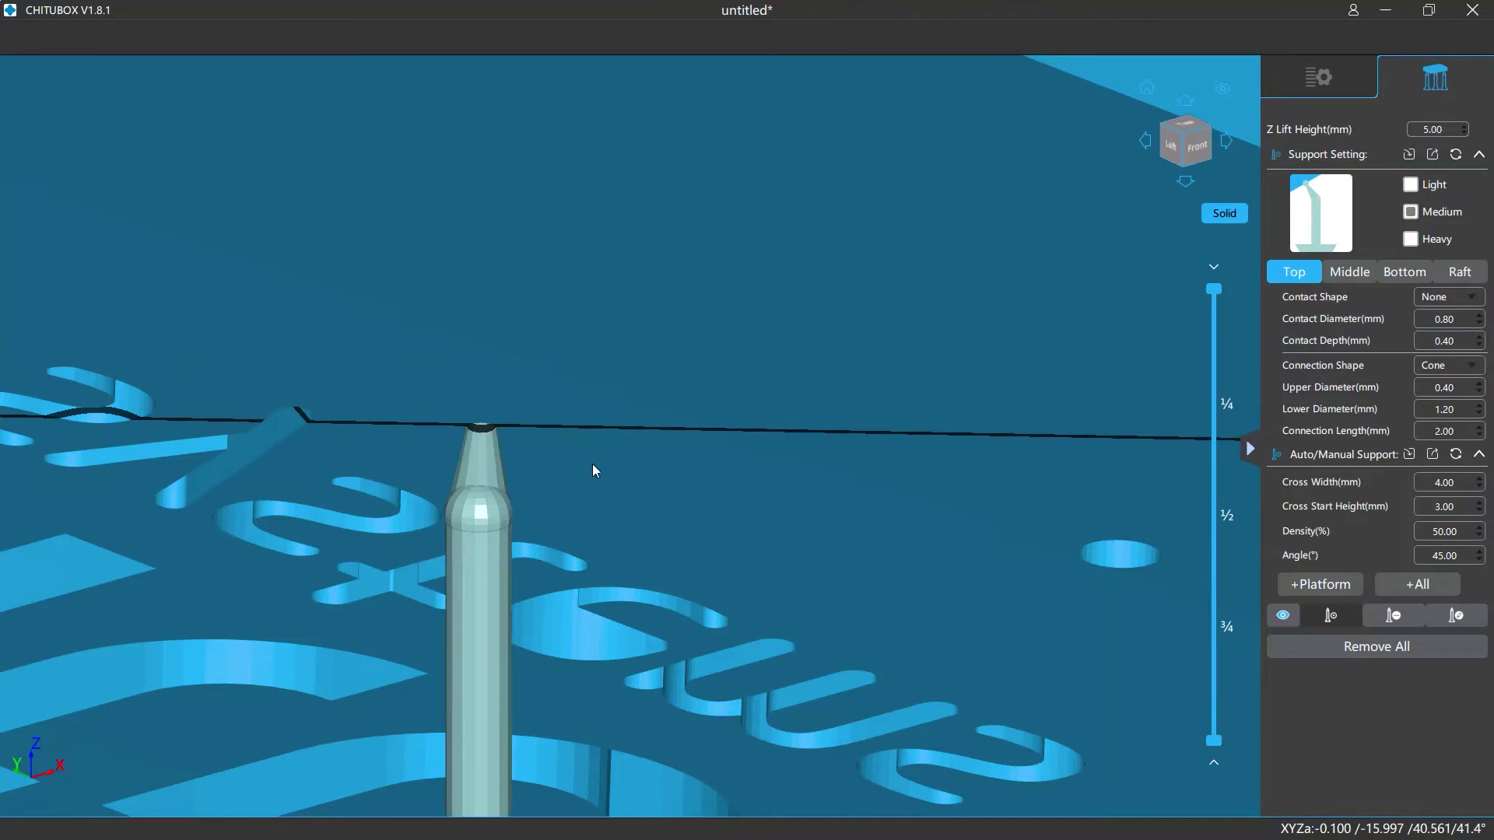
left_click(1447, 365)
left_click(1439, 408)
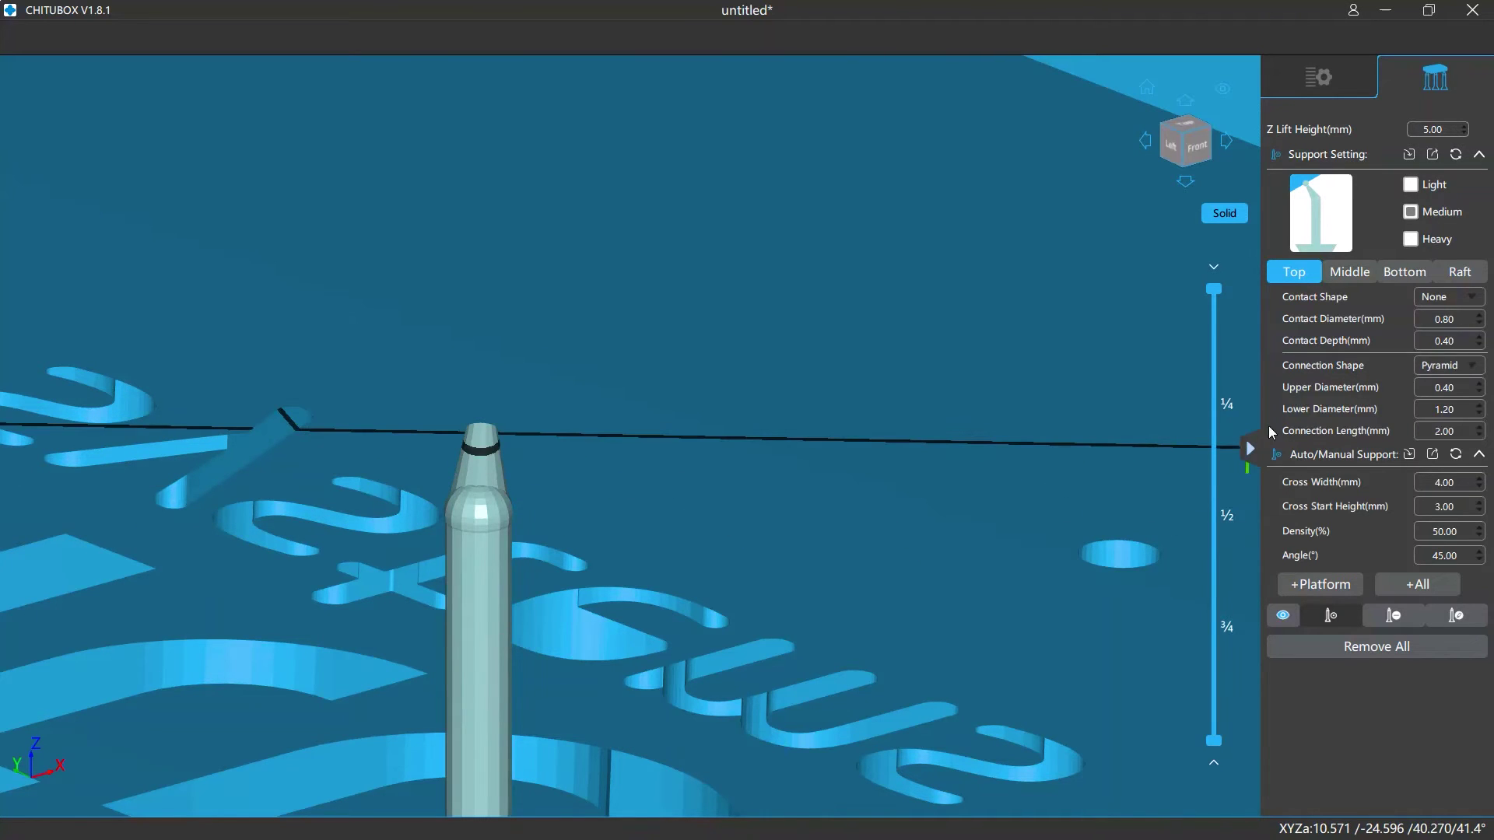
left_click(561, 430)
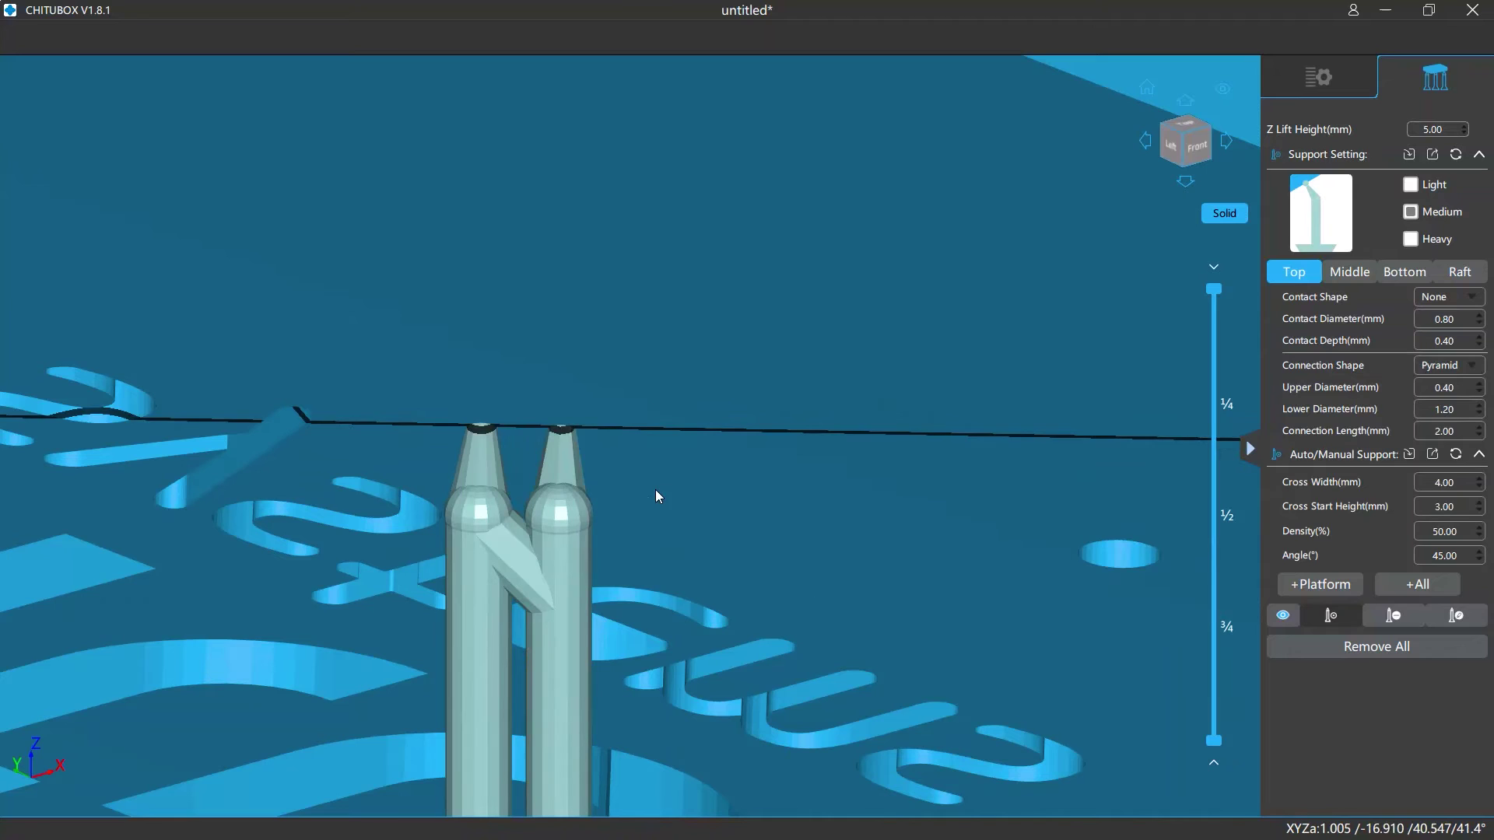
left_click(1469, 365)
left_click(1440, 431)
left_click(642, 431)
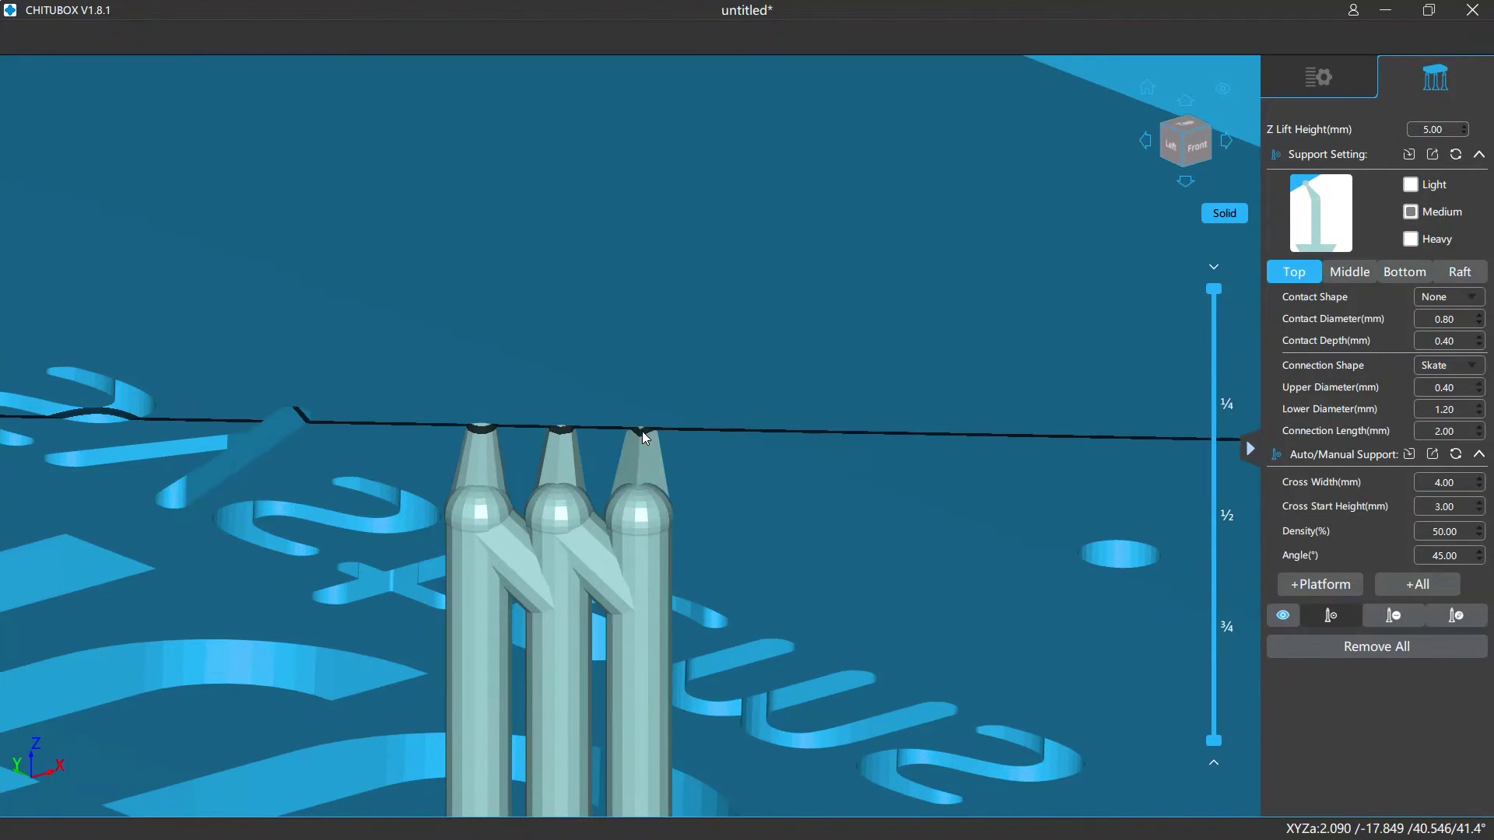
- Return the connection shape to Cone, set the upper diameter to 0.80 mm and place a fourth support in the row
left_click(1469, 365)
left_click(1463, 387)
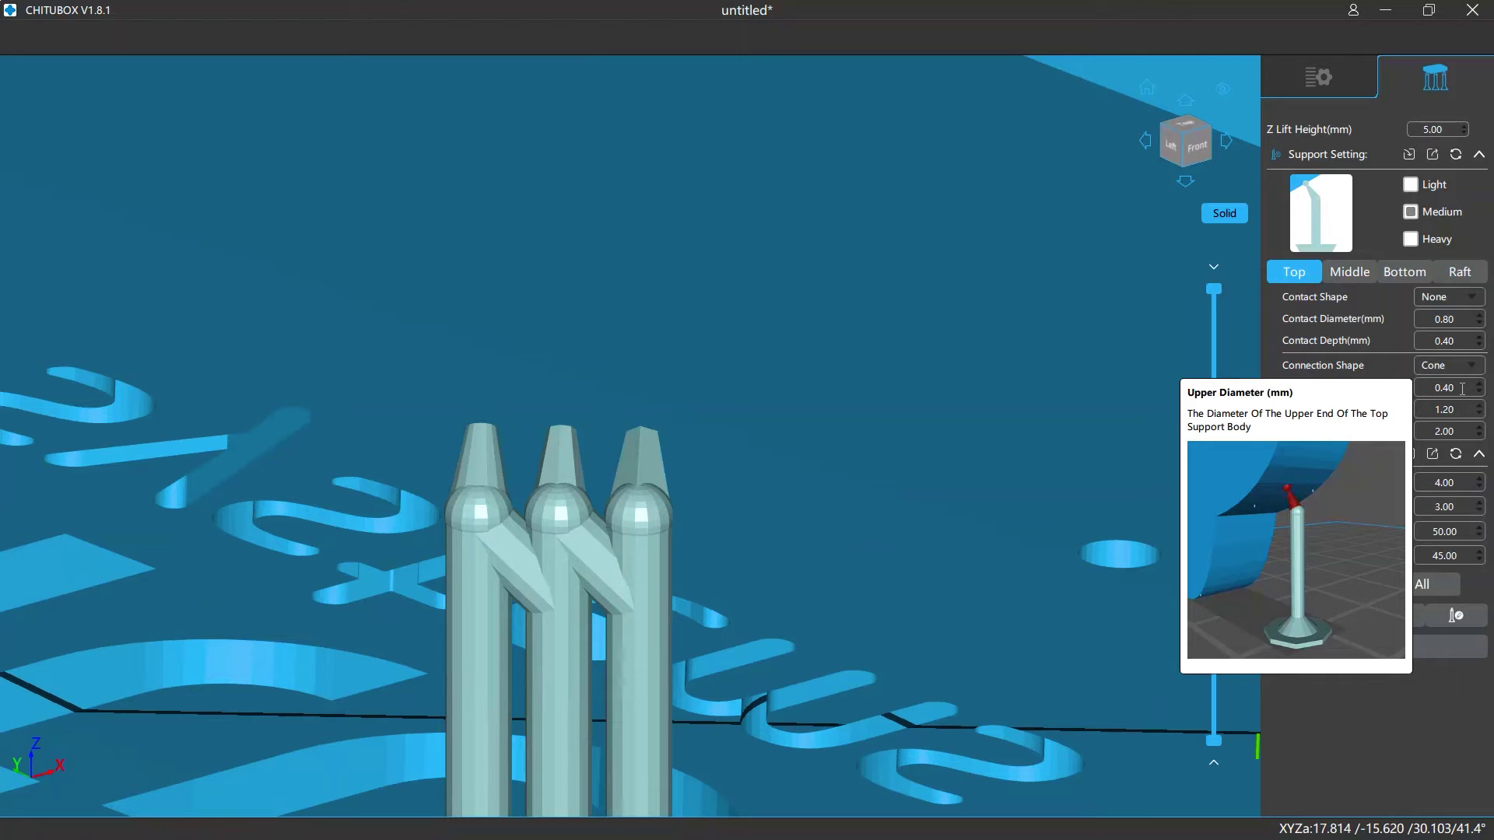
scroll(1462, 388, "up", 4)
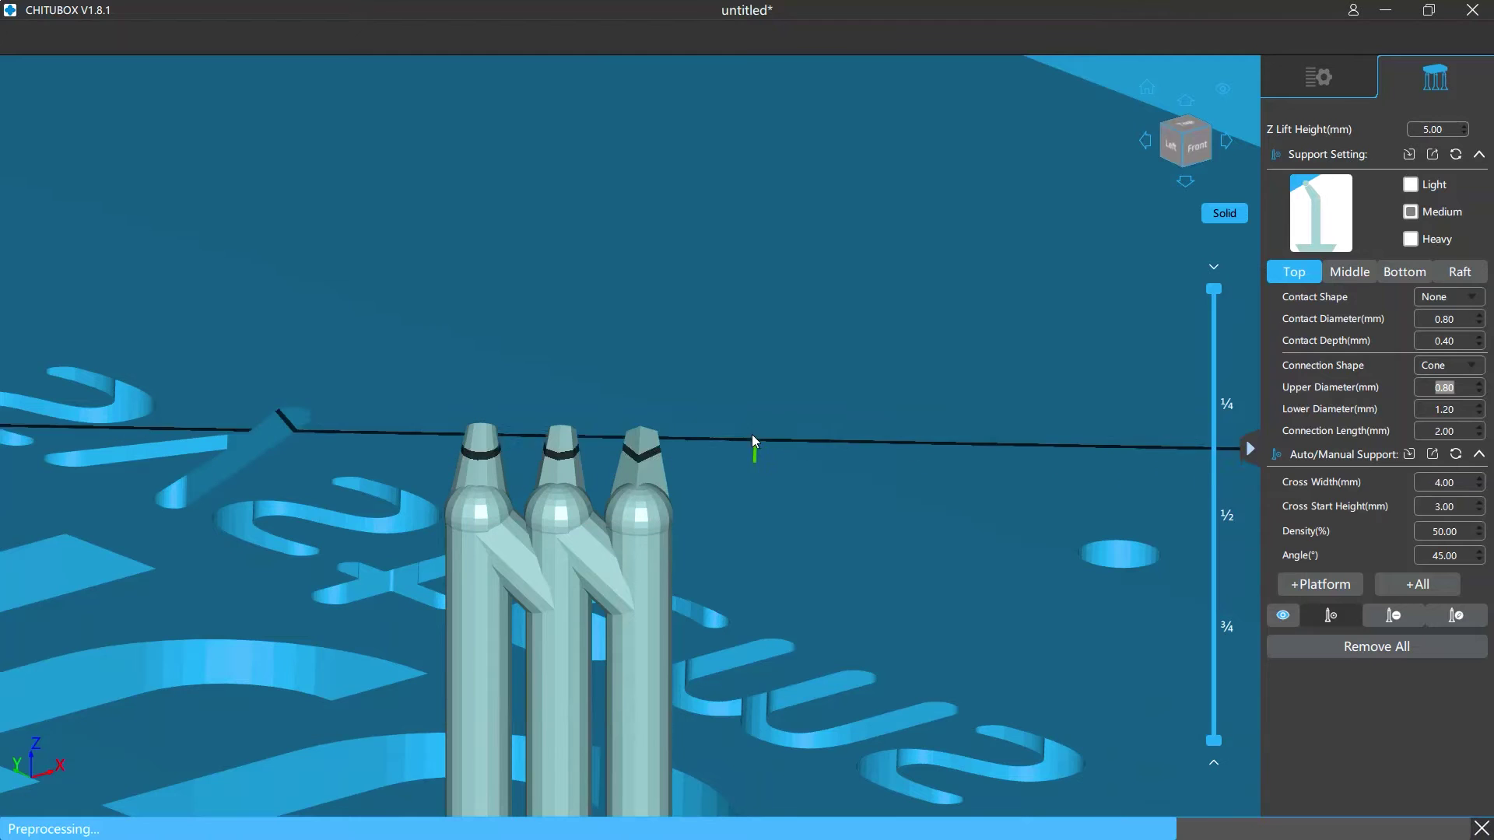
left_click(750, 432)
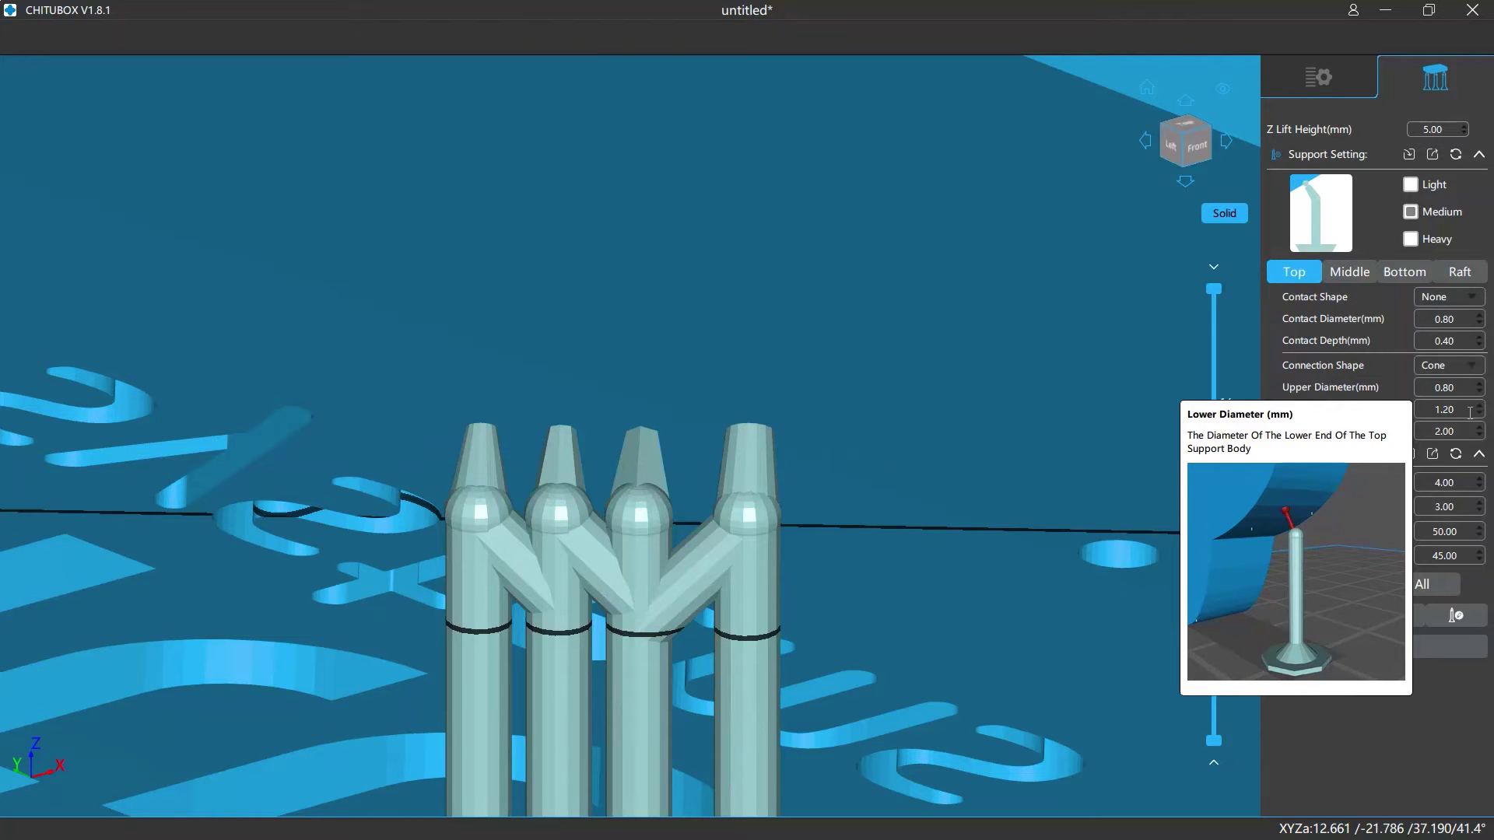
- Extend the row with a support of 1.40 mm lower diameter and another with the connection length set to 3.00 mm
double_click(1446, 409)
left_click(1479, 405)
left_click(1479, 405)
left_click(850, 432)
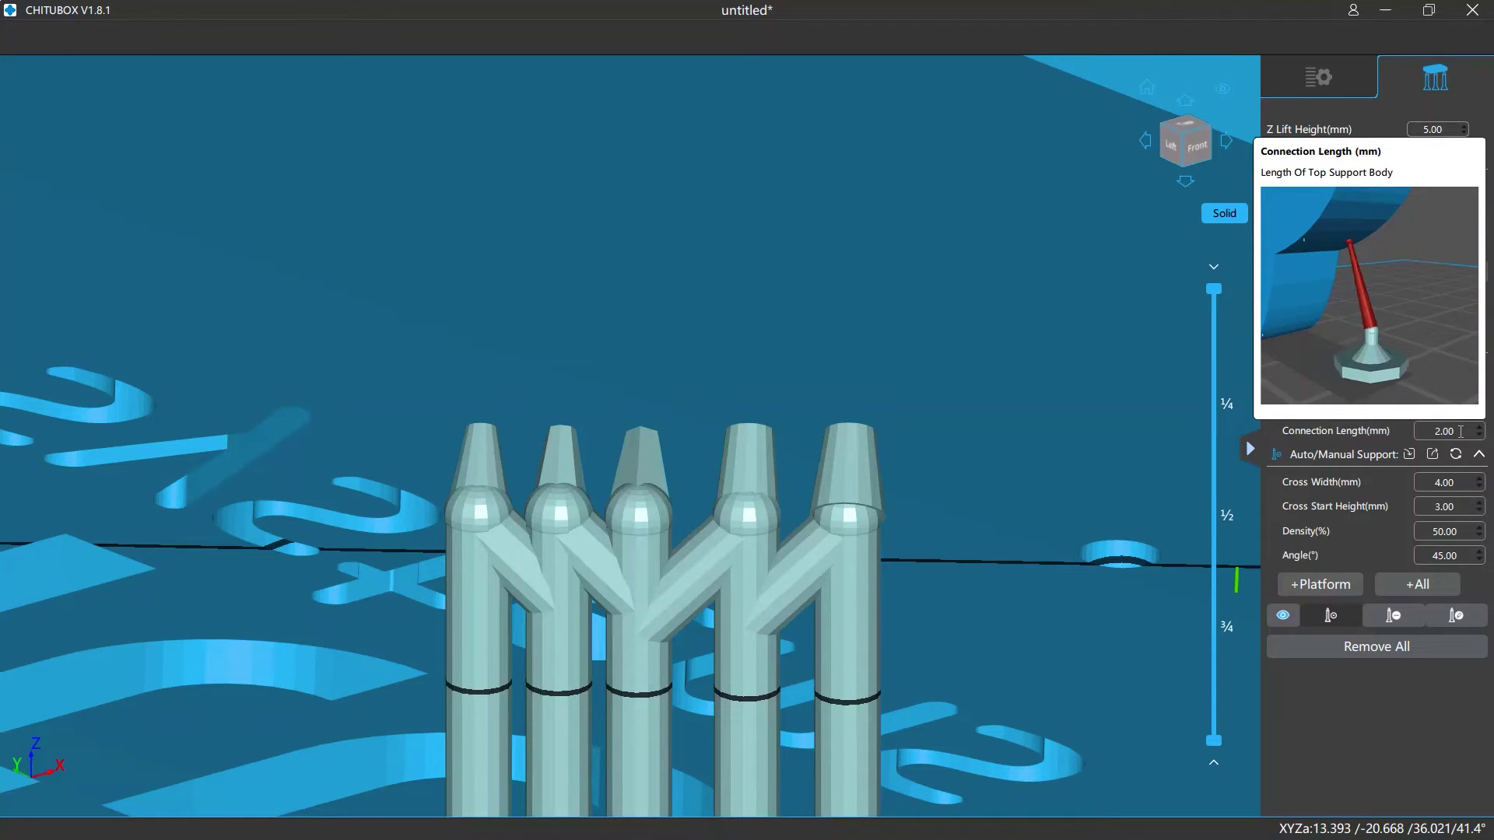
scroll(1462, 431, "up", 2)
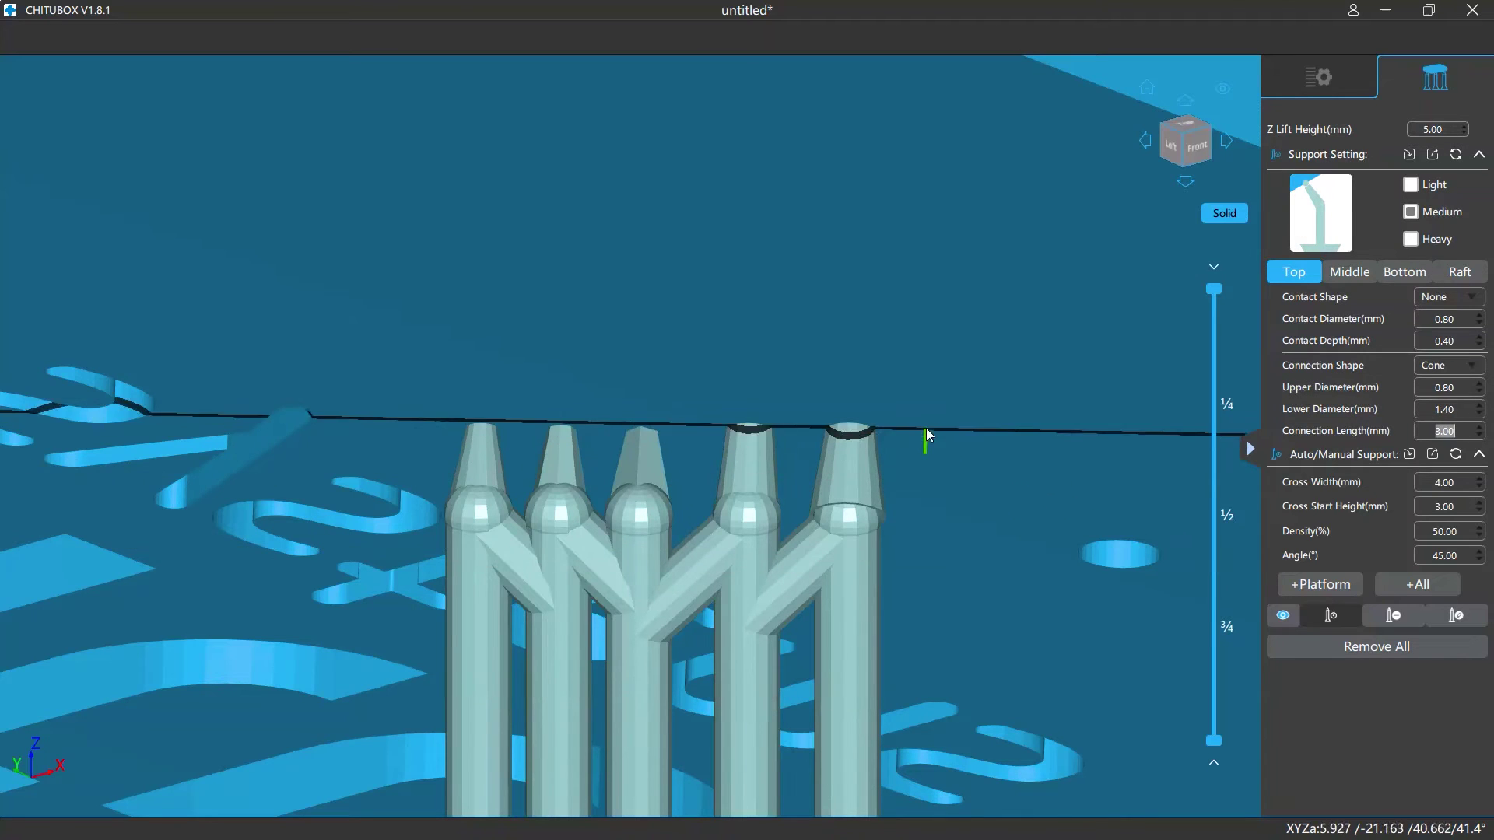
left_click(932, 438)
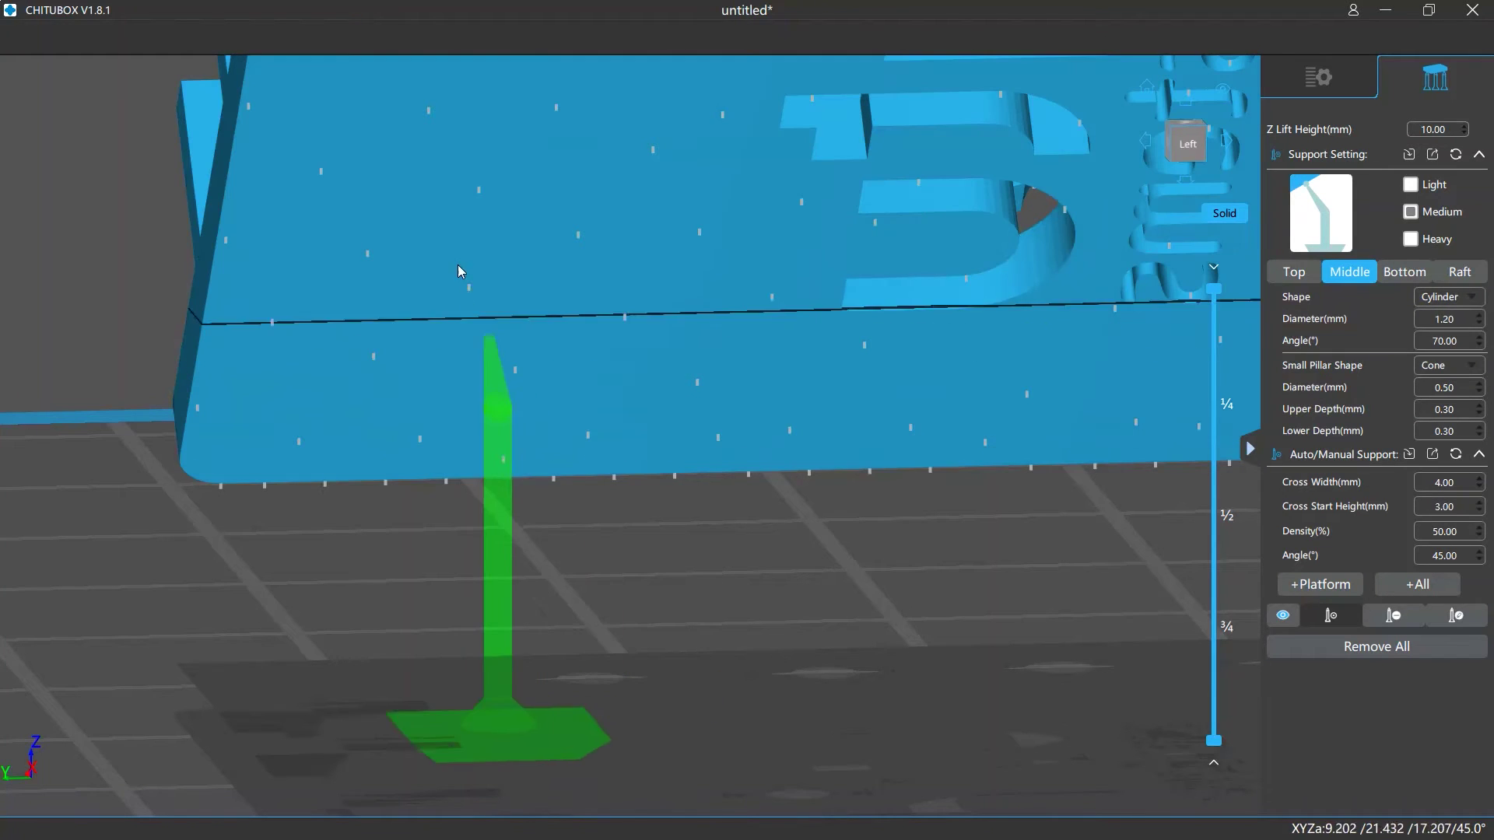
- Place three supports side by side on the tilted face, with Cylinder, Cube and Prism middle shapes respectively
left_click(423, 215)
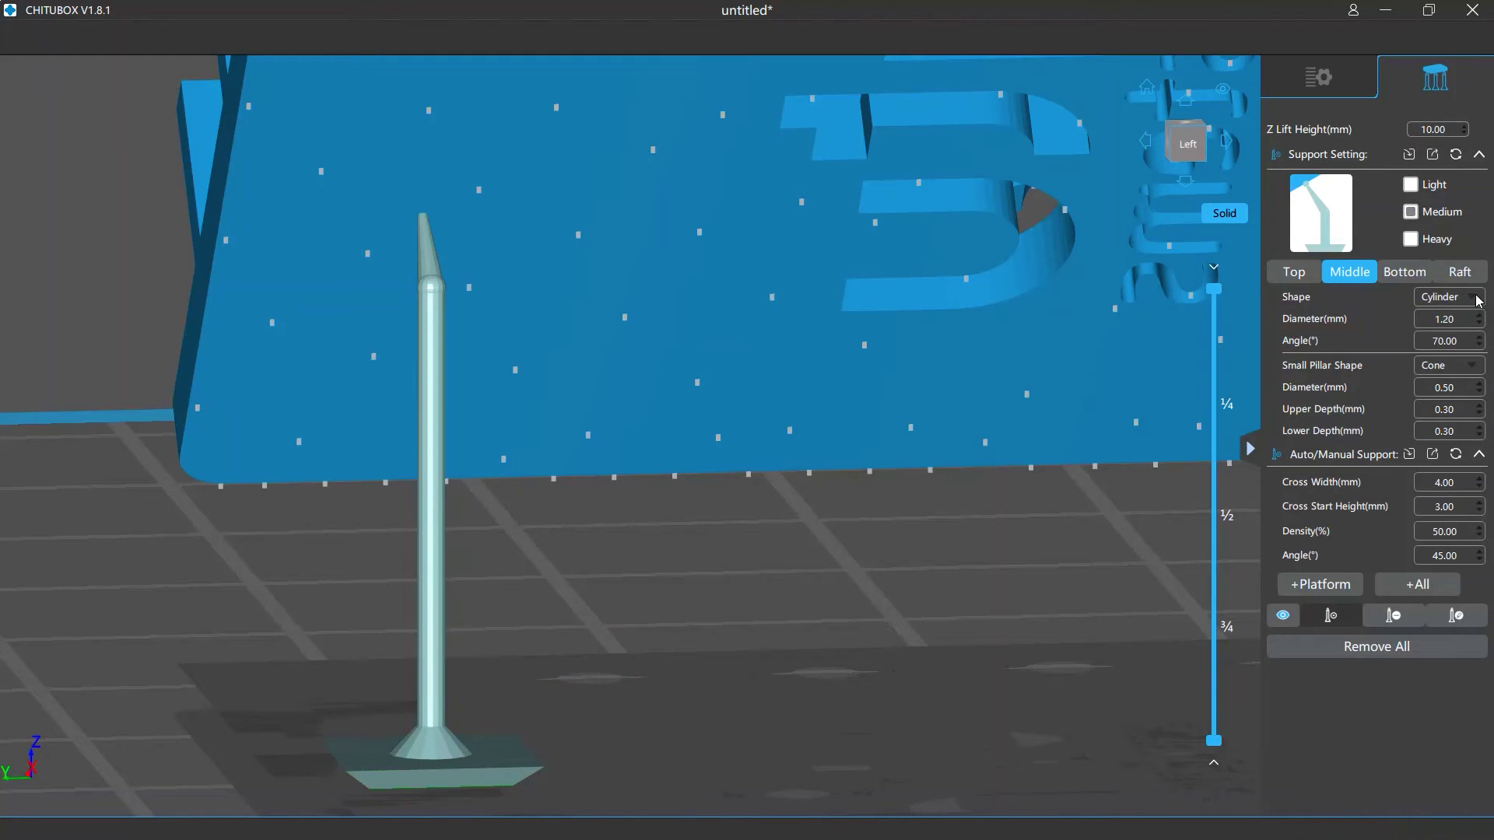
left_click(1471, 297)
left_click(1446, 366)
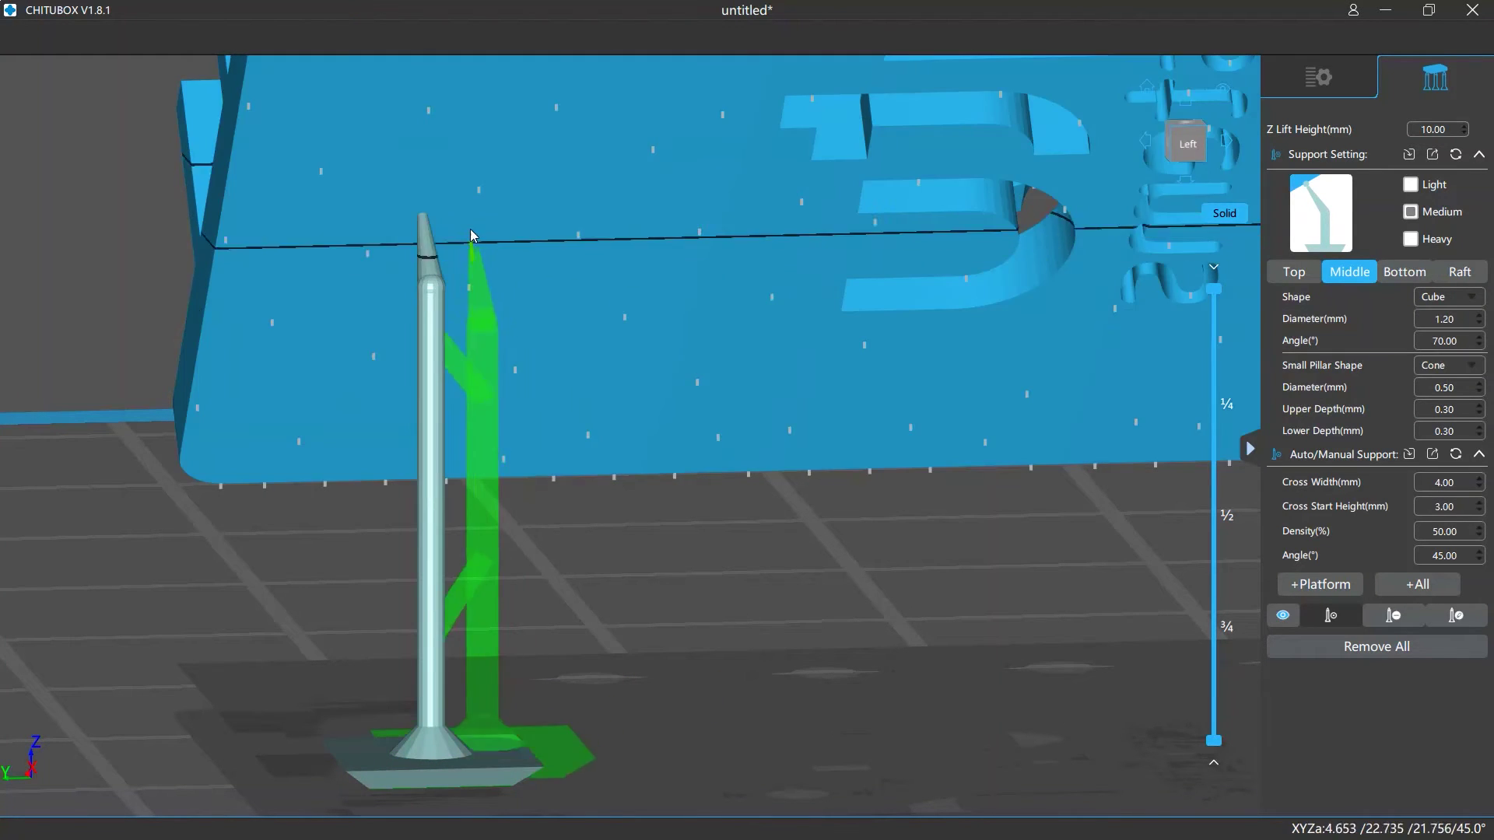
left_click(488, 219)
left_click(1473, 304)
left_click(1443, 319)
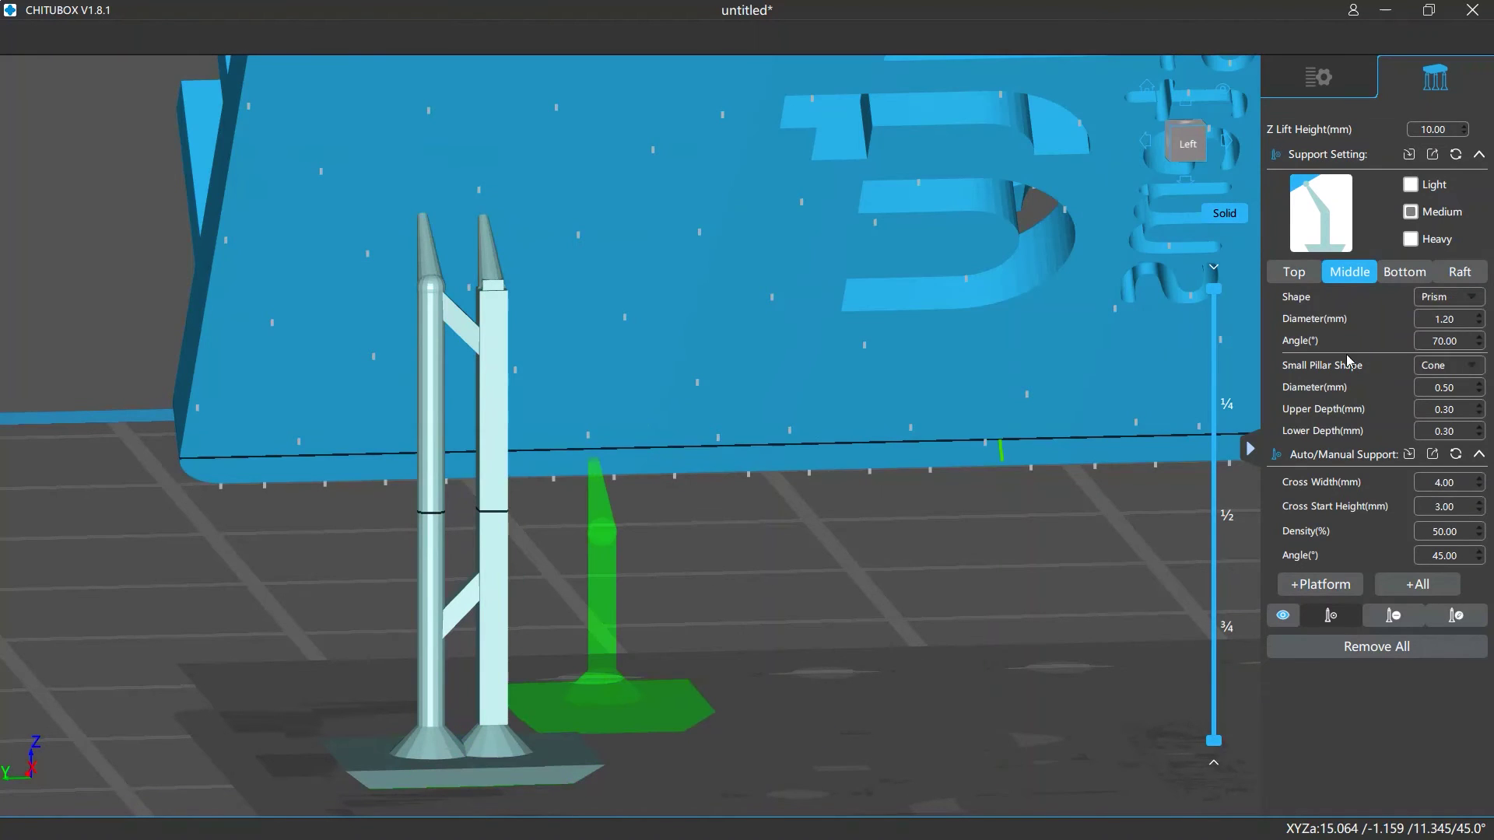
left_click(558, 224)
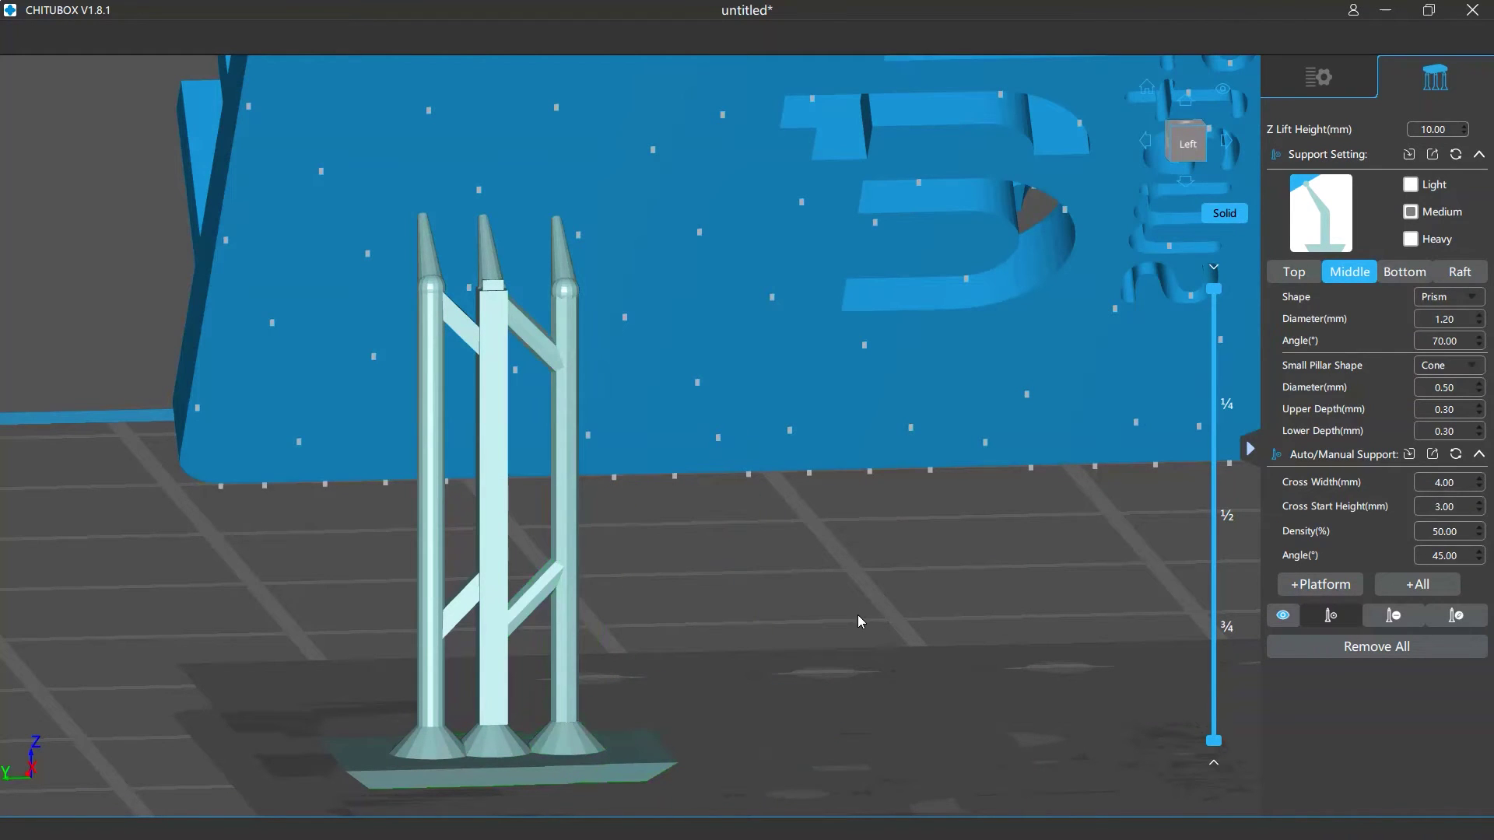
- Set the middle section's diameter to 2.00 mm and place a fourth support beside the prism one
double_click(1445, 318)
type("2")
key("Return")
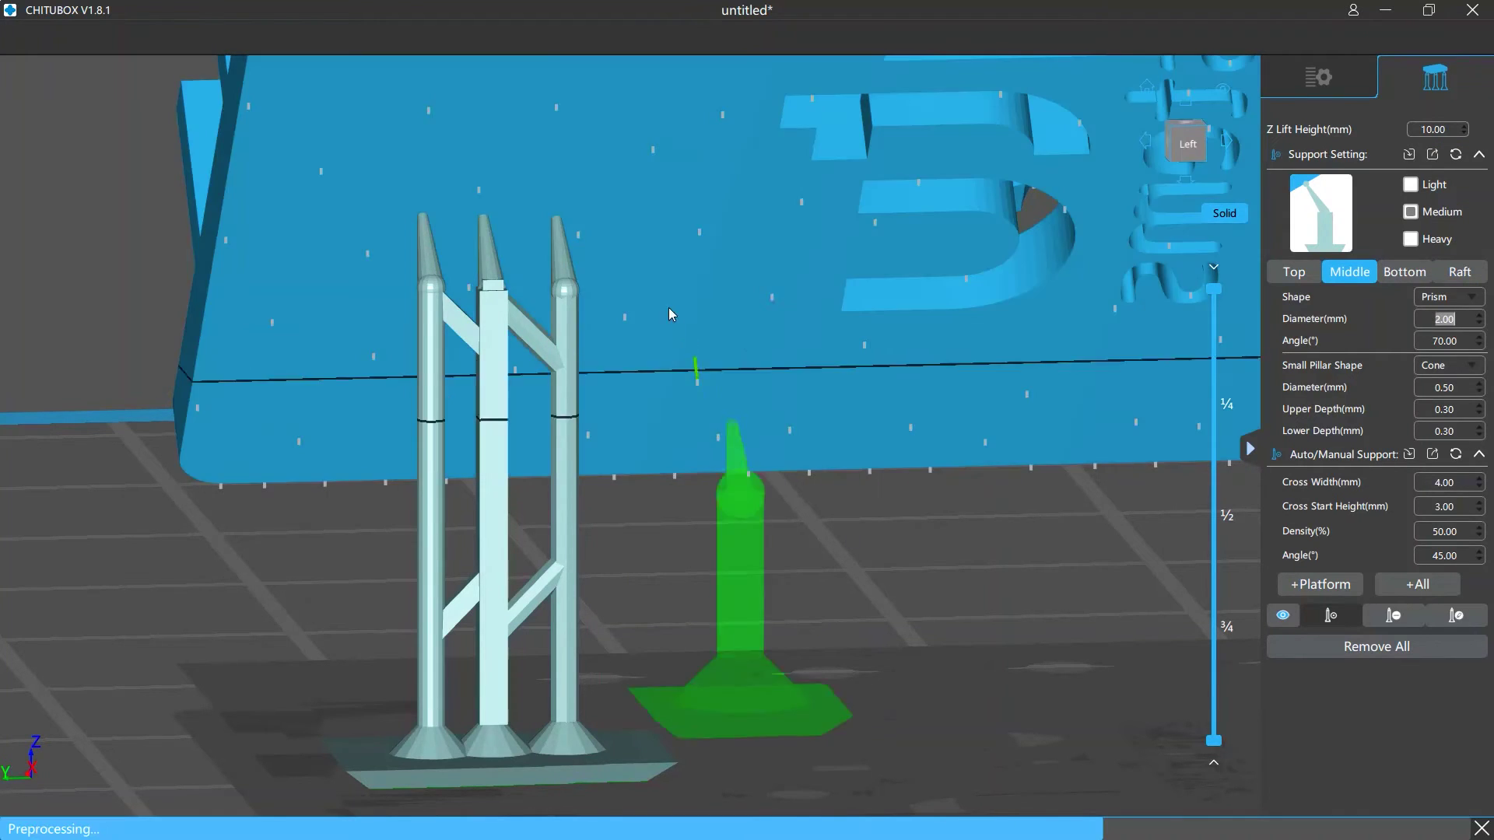
left_click(669, 223)
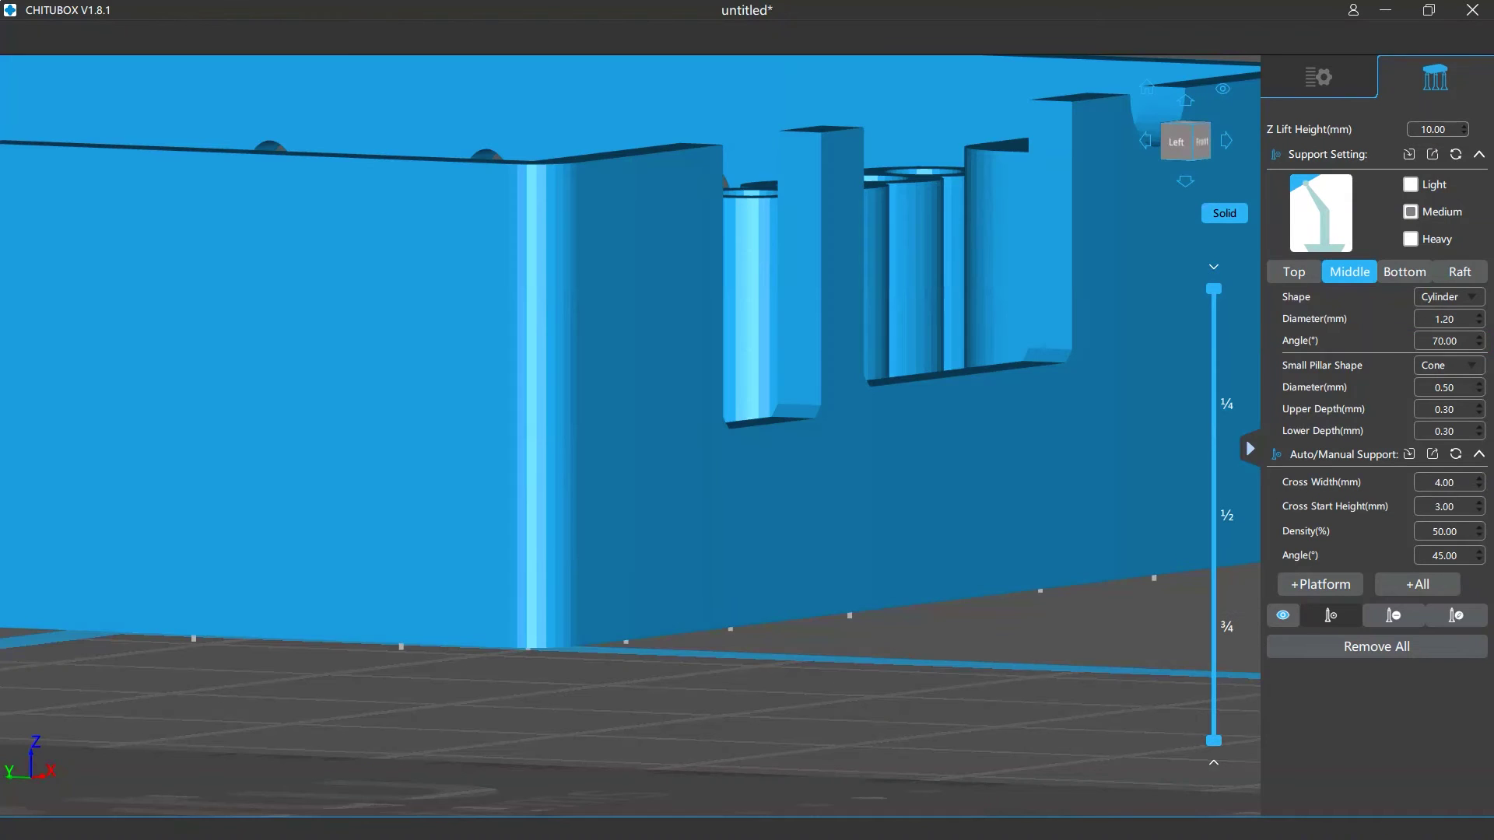
- Place one support on the side wall below the cutouts at 70°, and a second beside it with the middle angle set to 90°
mouse_move(1462, 340)
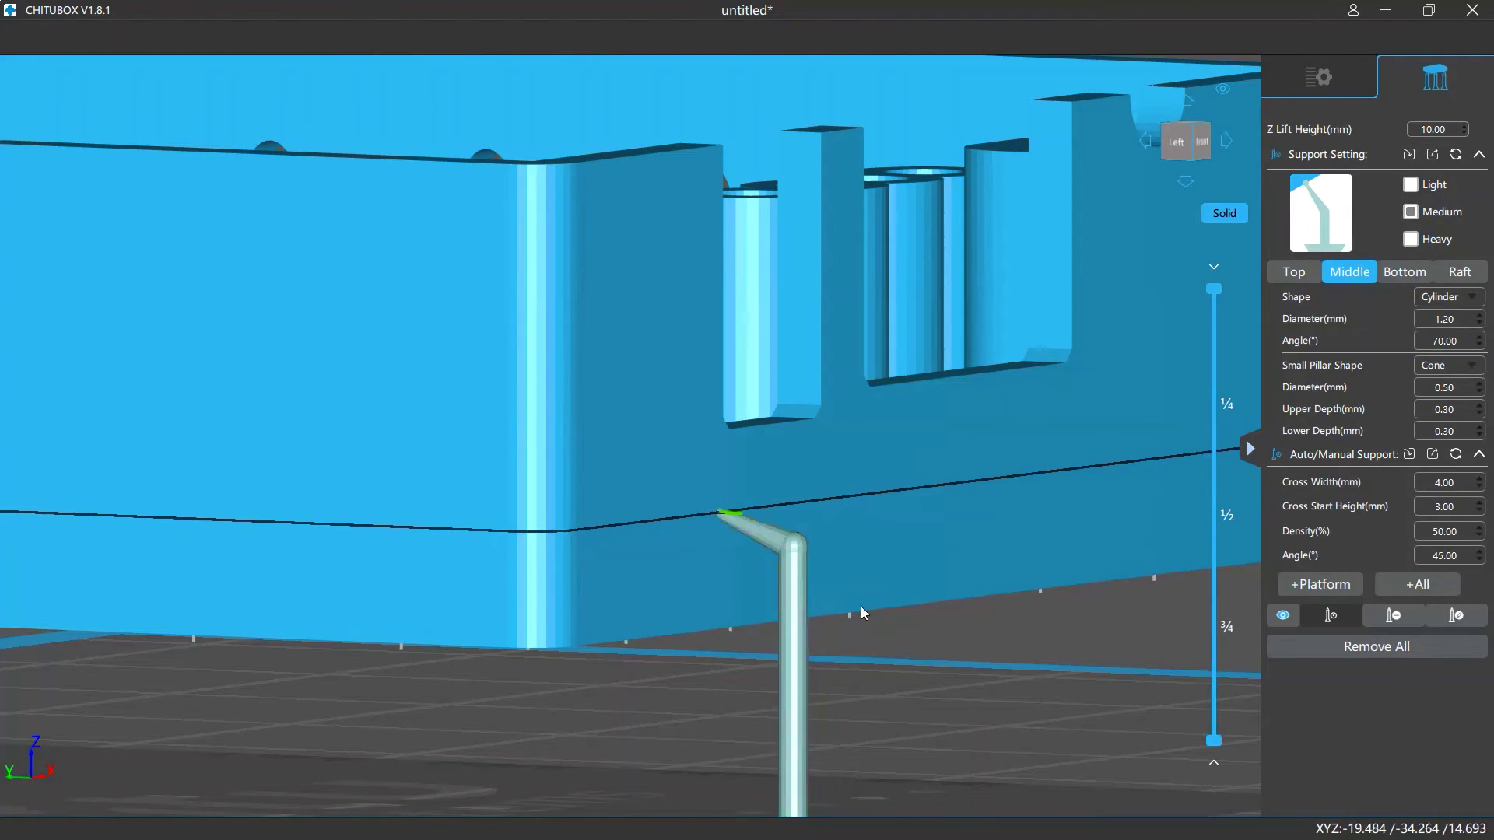
left_click(720, 516)
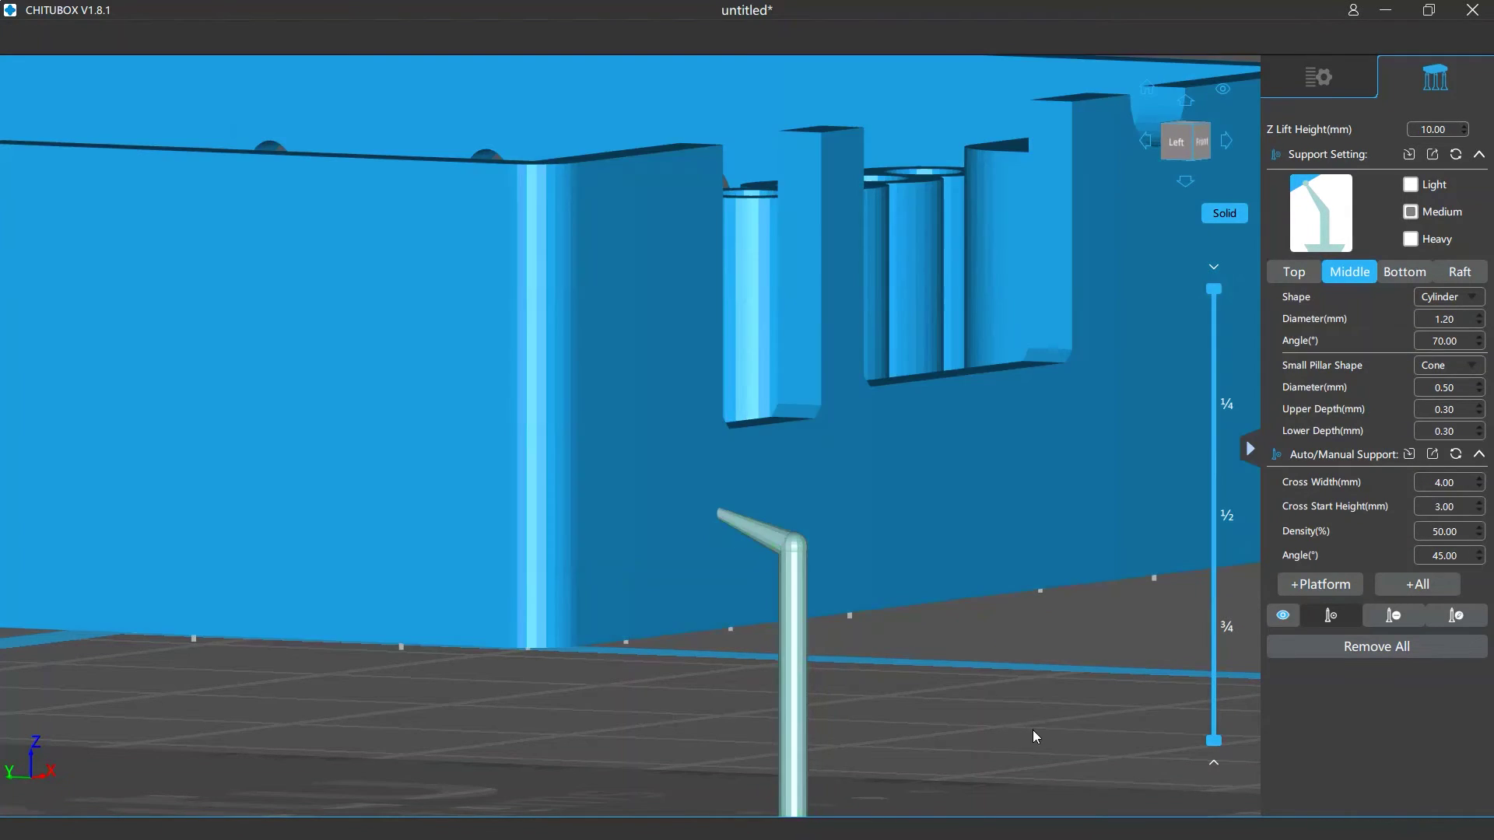
double_click(1464, 340)
type("90")
key("Return")
left_click(882, 492)
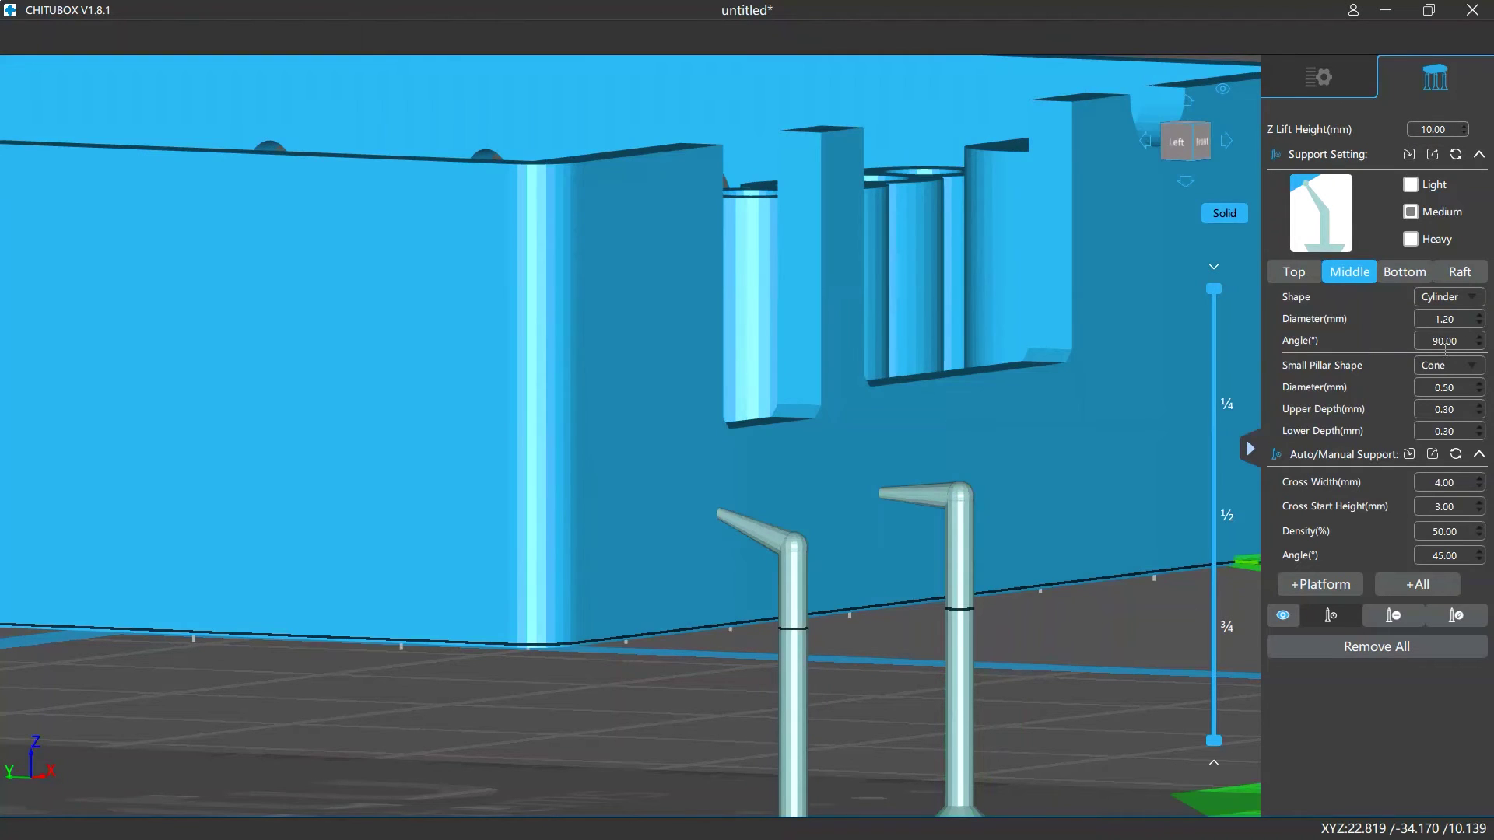
- Set the middle section's angle to 50° and place a third support on the side wall
double_click(1461, 343)
type("50")
key("Return")
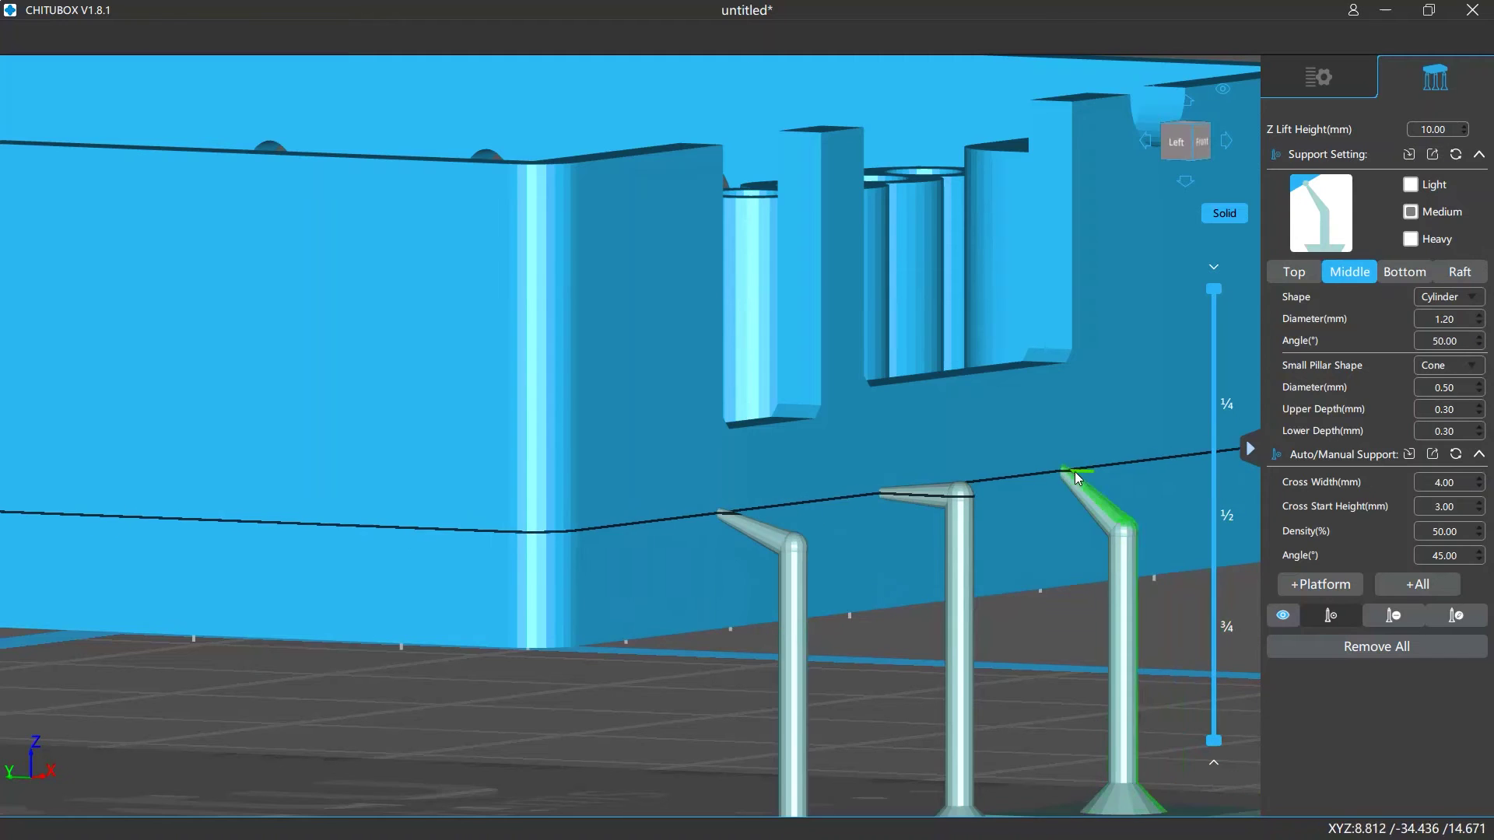
left_click(1071, 481)
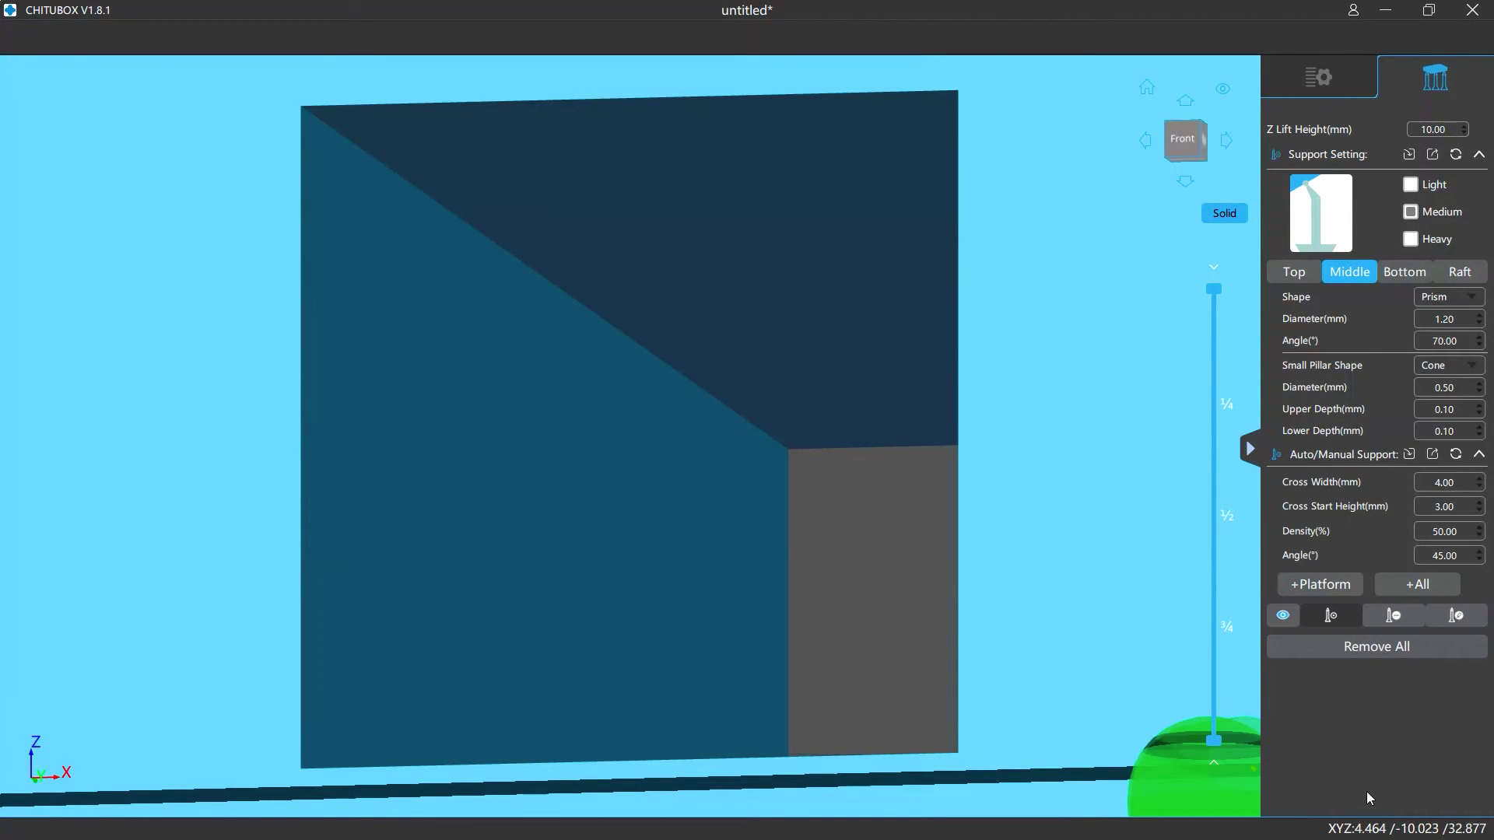
- Keep the small pillar shape as Cone and place a small pillar inside the square opening
mouse_move(1474, 370)
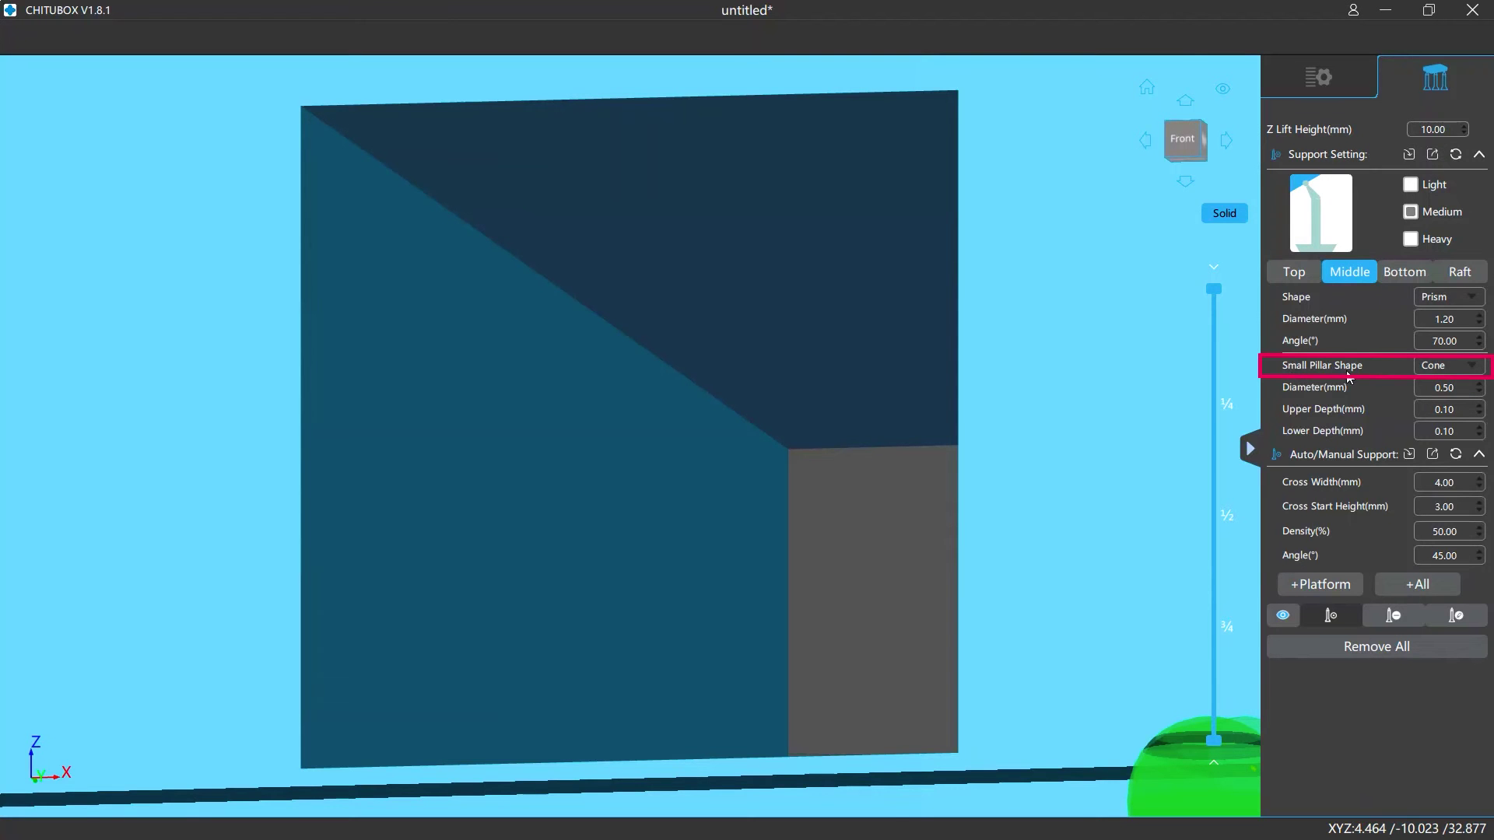
left_click(1470, 365)
left_click(1467, 412)
left_click(658, 331)
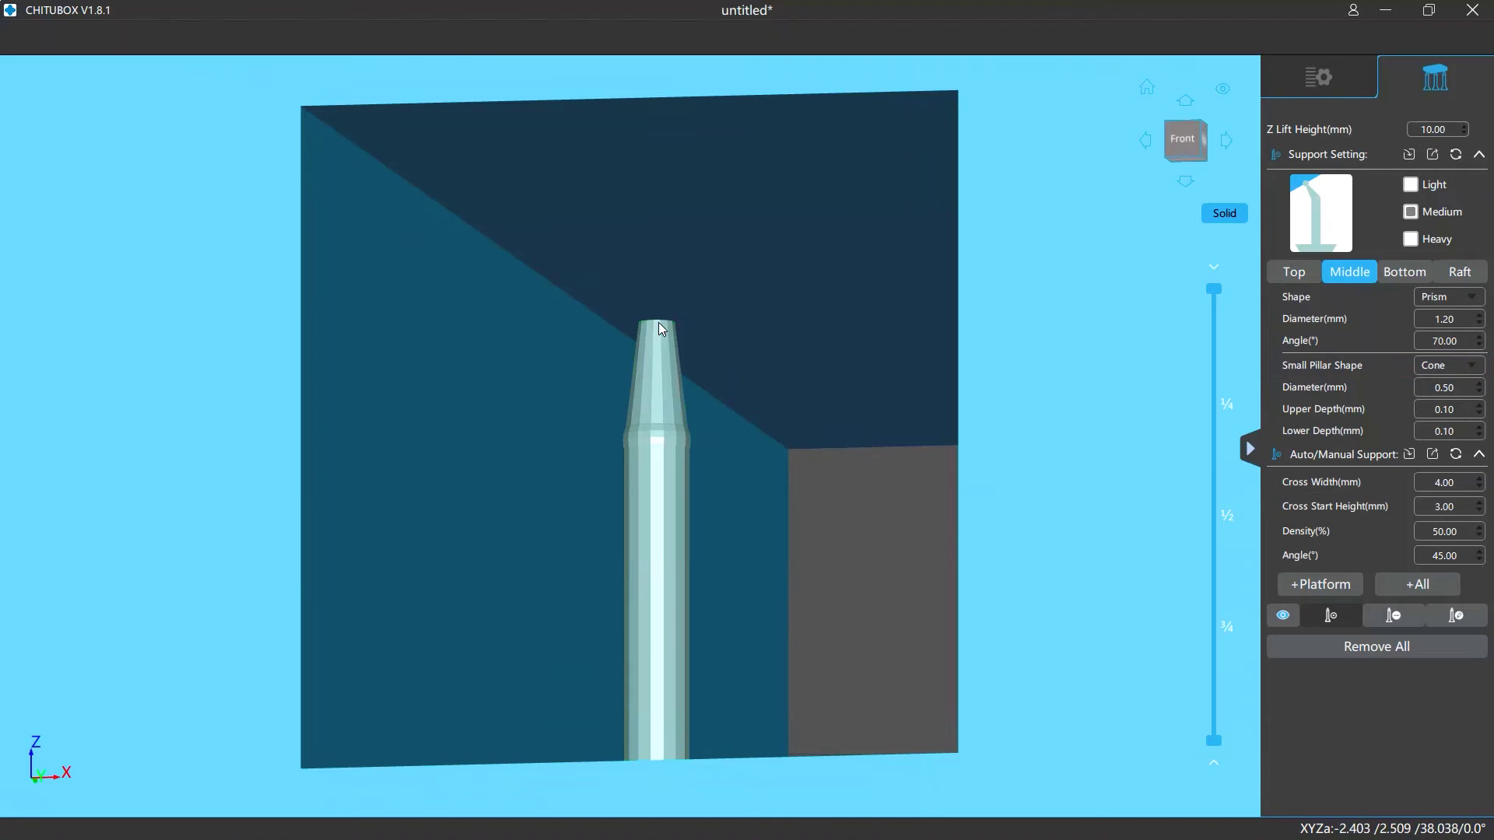
- Add two more small pillars inside the square opening, one with shape None and one with shape Sphere
left_click(1471, 366)
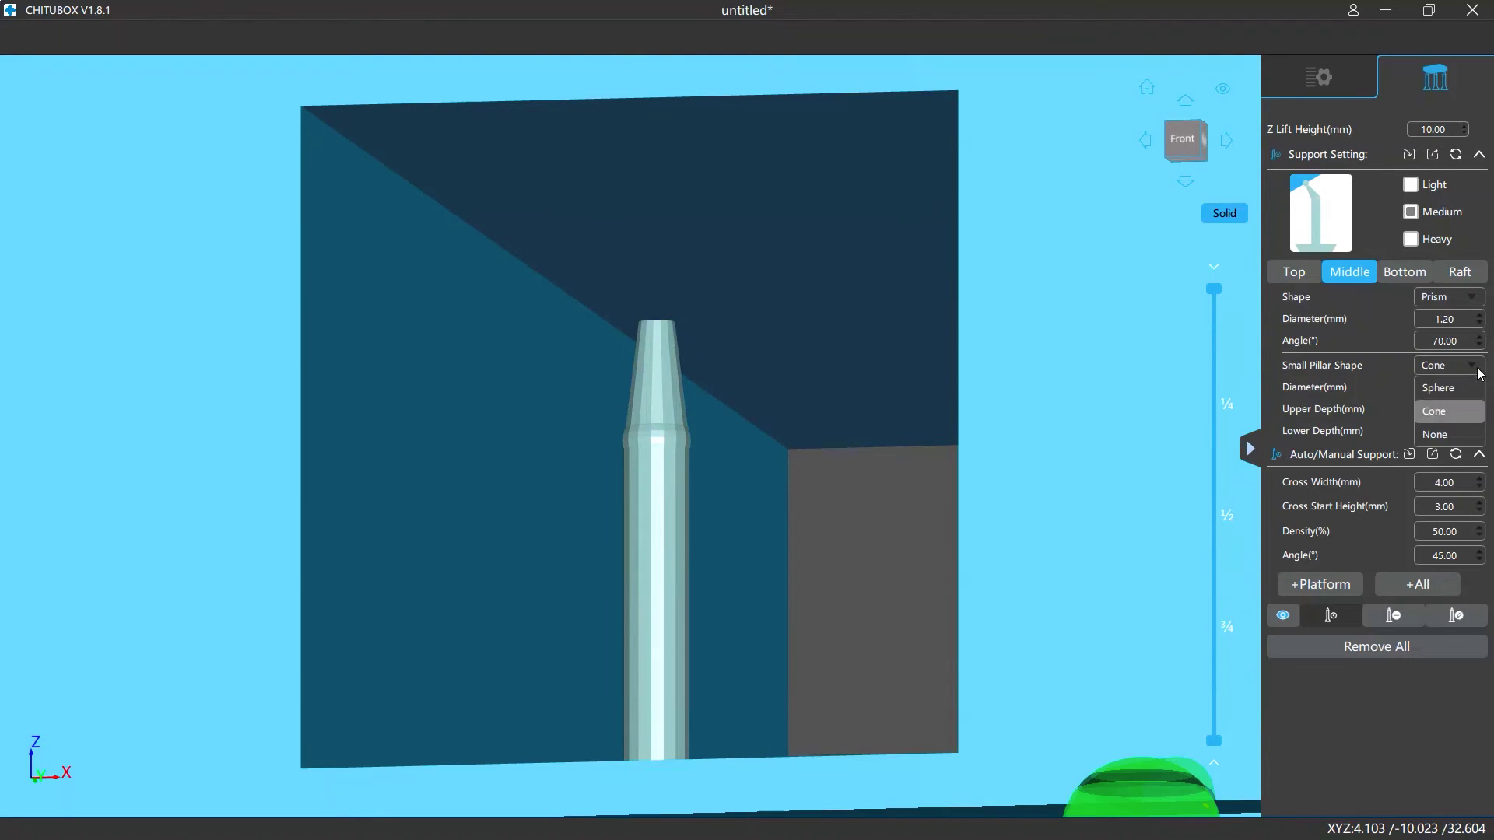
left_click(1451, 431)
left_click(585, 278)
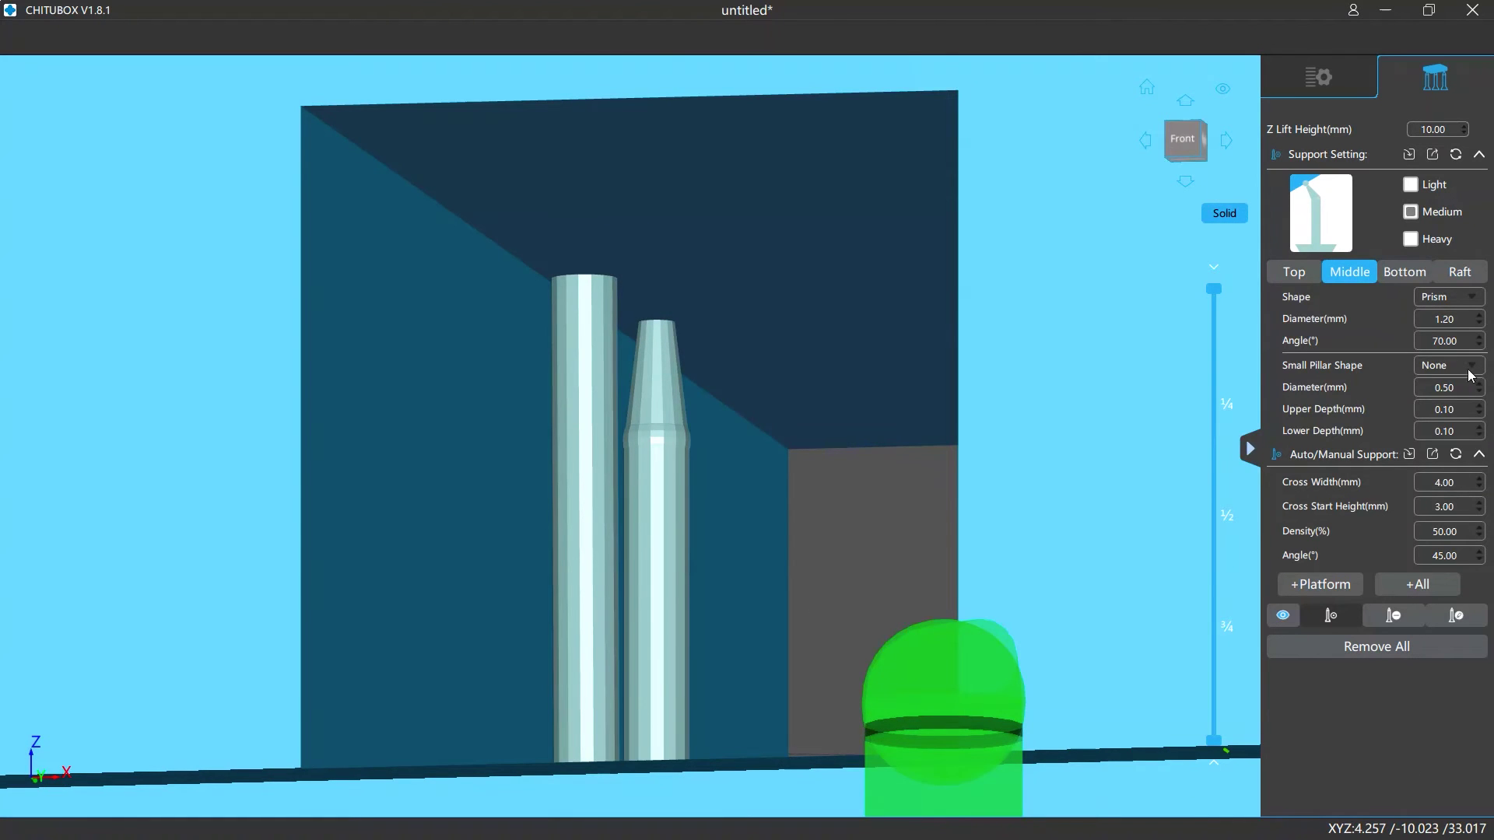
left_click(1470, 366)
left_click(1448, 388)
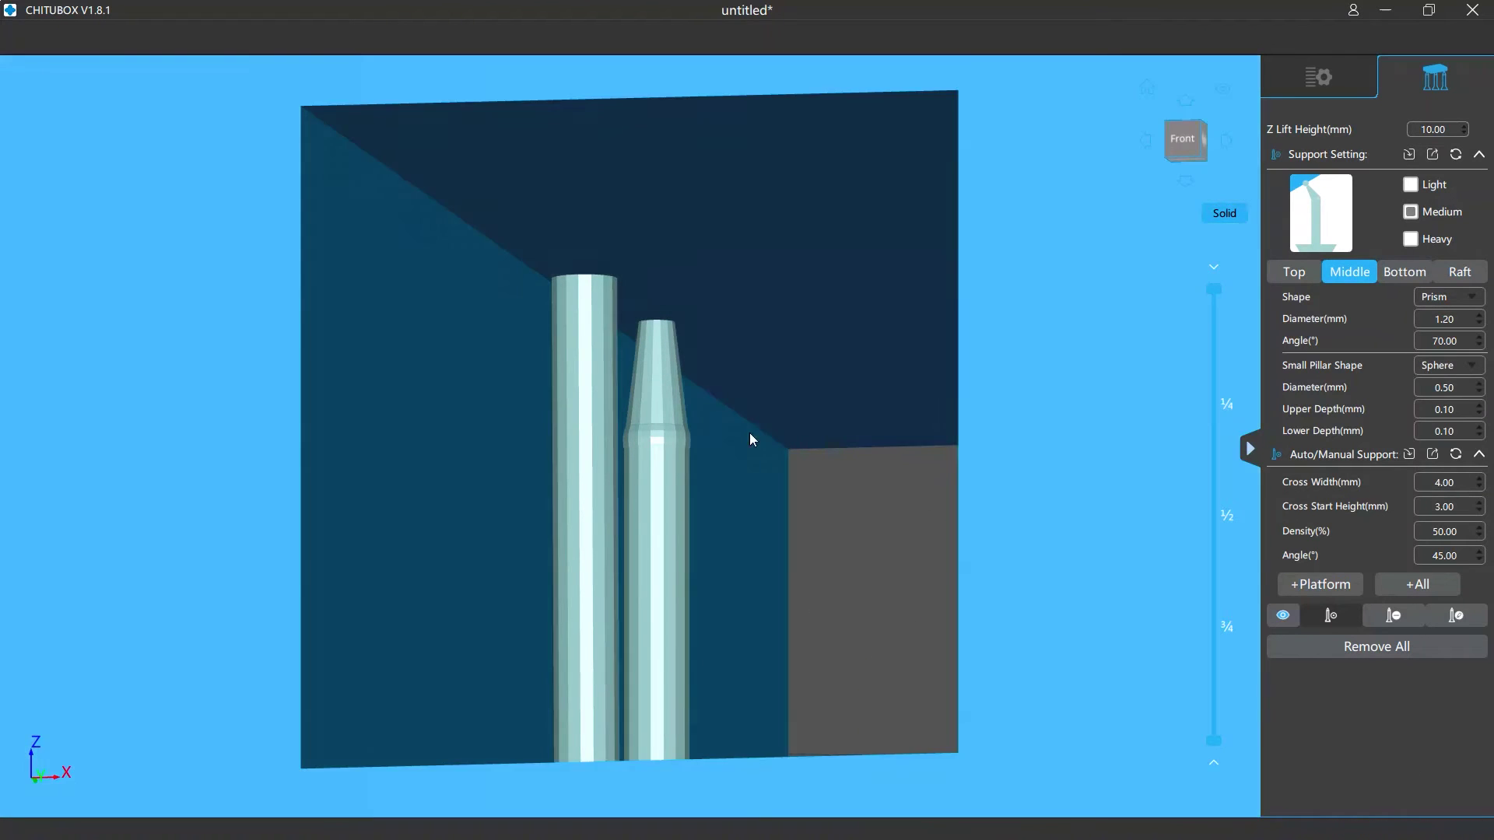
left_click(502, 224)
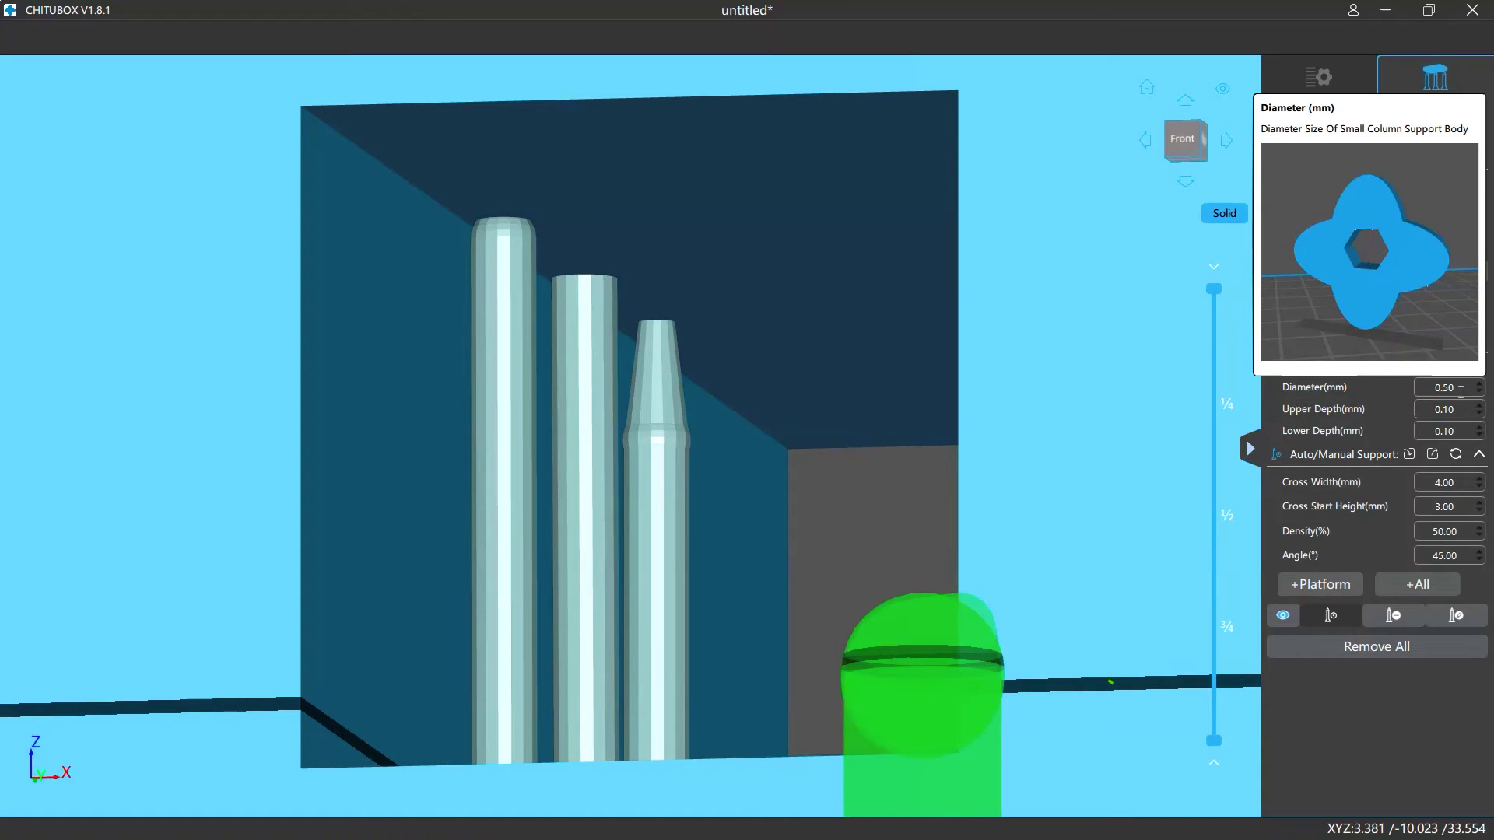
- Set the small pillar diameter to 1.00 mm and place a fourth pillar inside the square opening
double_click(1444, 388)
type("1")
key("Return")
left_click(464, 162)
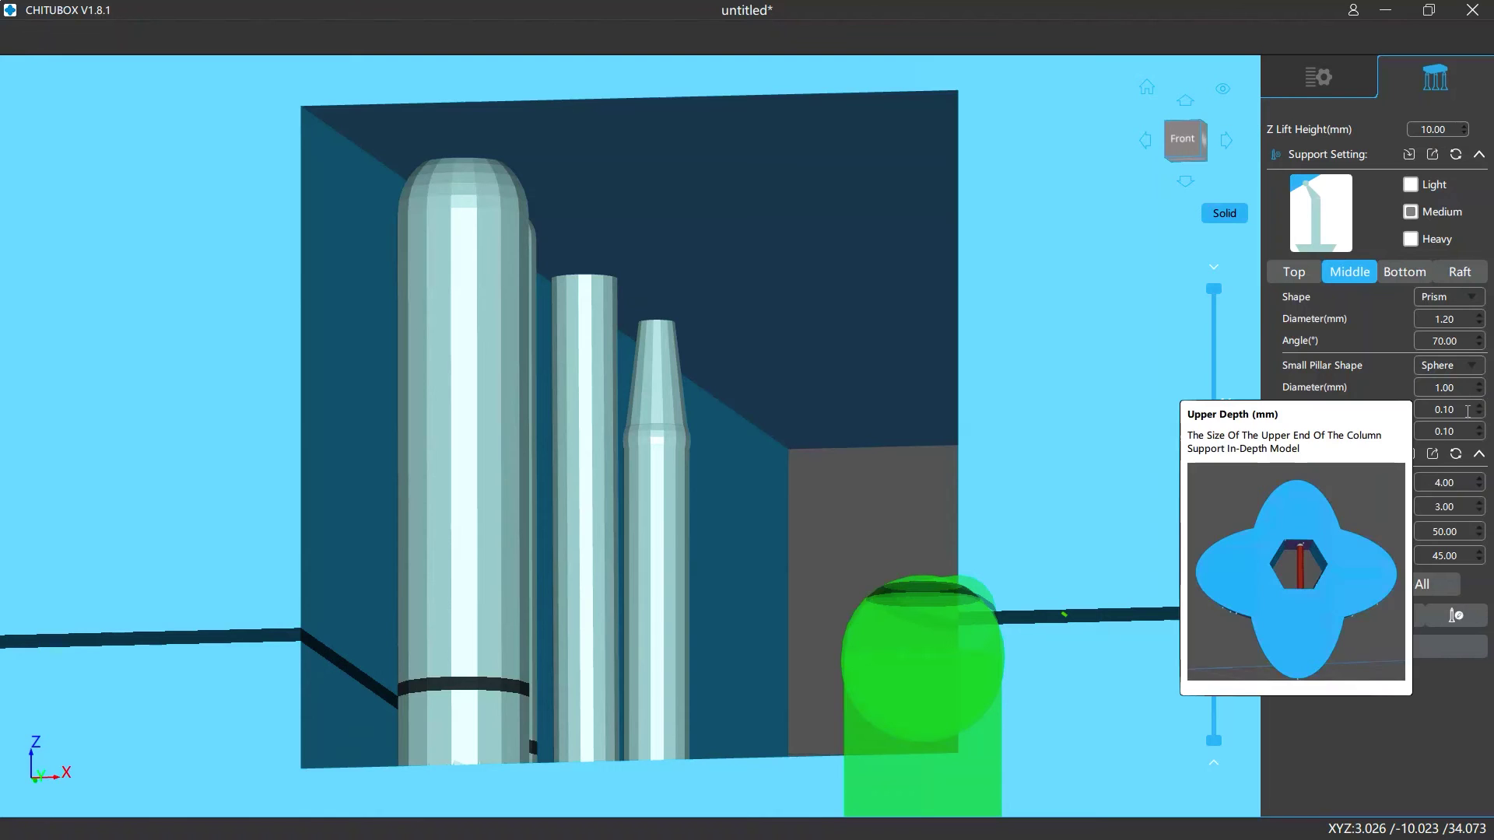
- Set both the upper depth and the lower depth of the small pillar to 0.3 mm
double_click(1468, 410)
type("0.3")
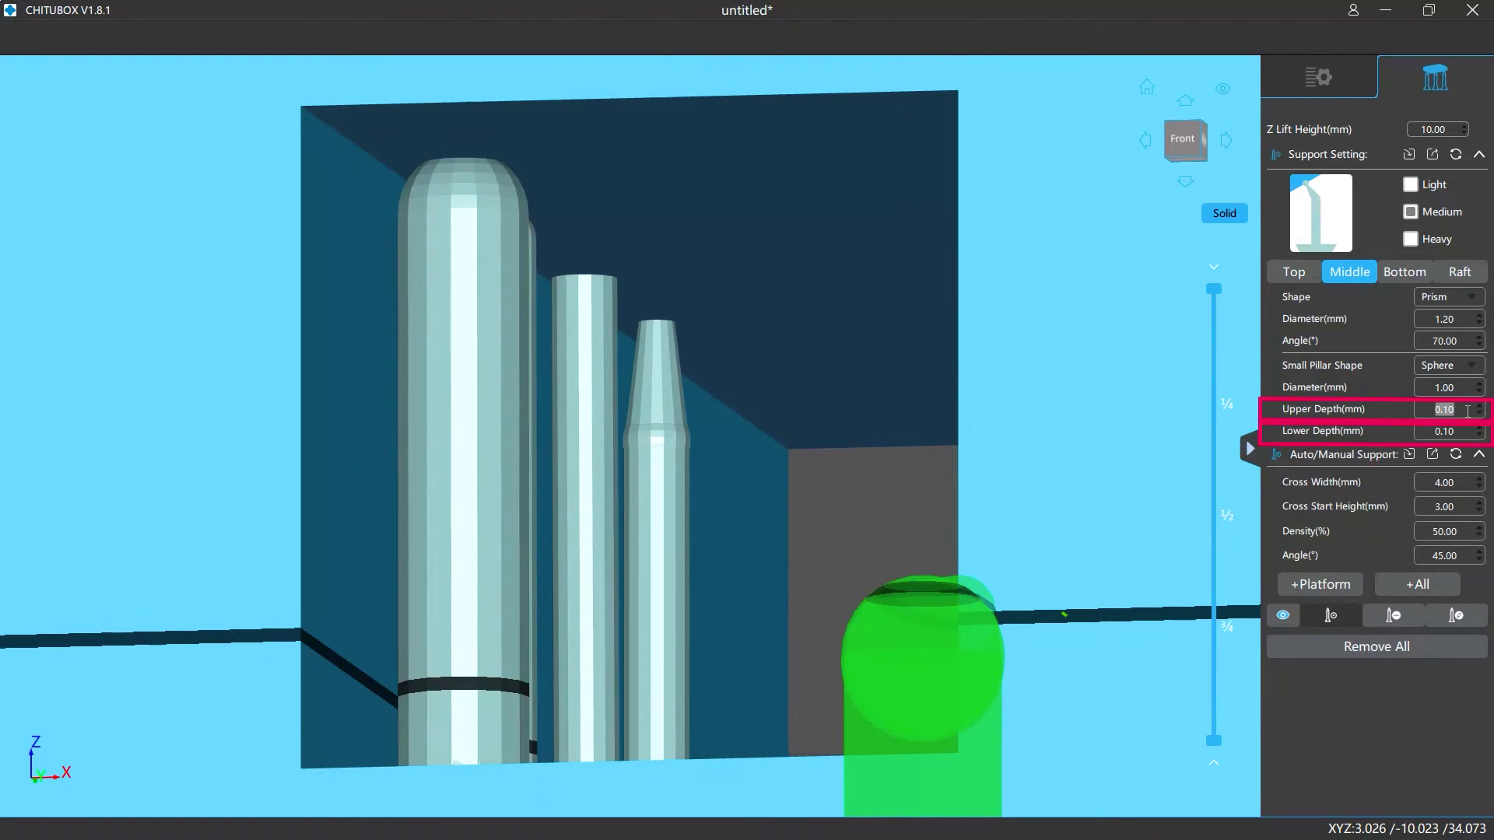
type("0.3")
double_click(1457, 431)
type("0.3")
key("Return")
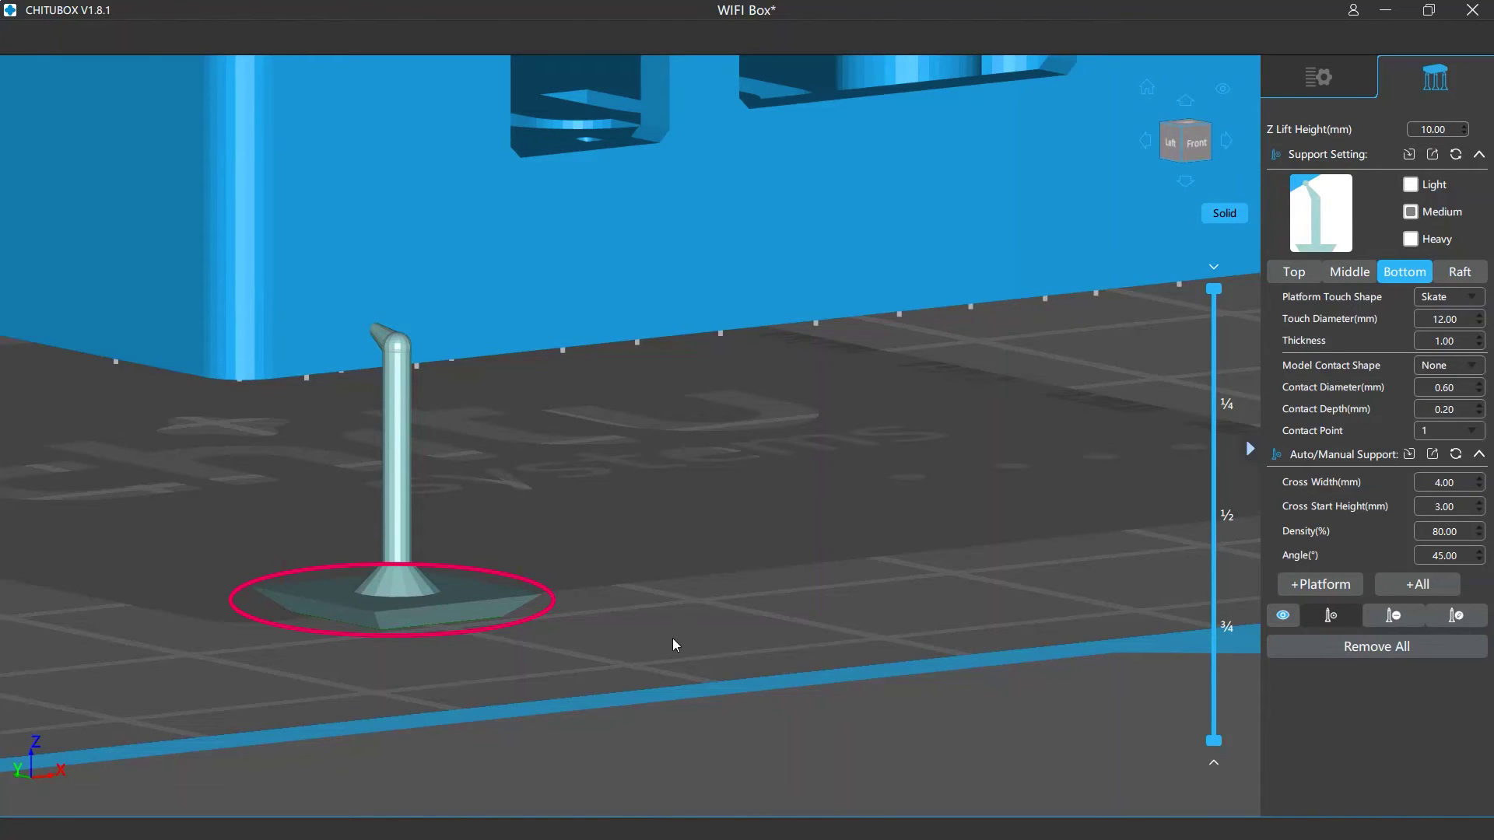
- Place two more supports along the box's lower edge, one with platform touch shape Cone and one with Cube
mouse_move(1487, 302)
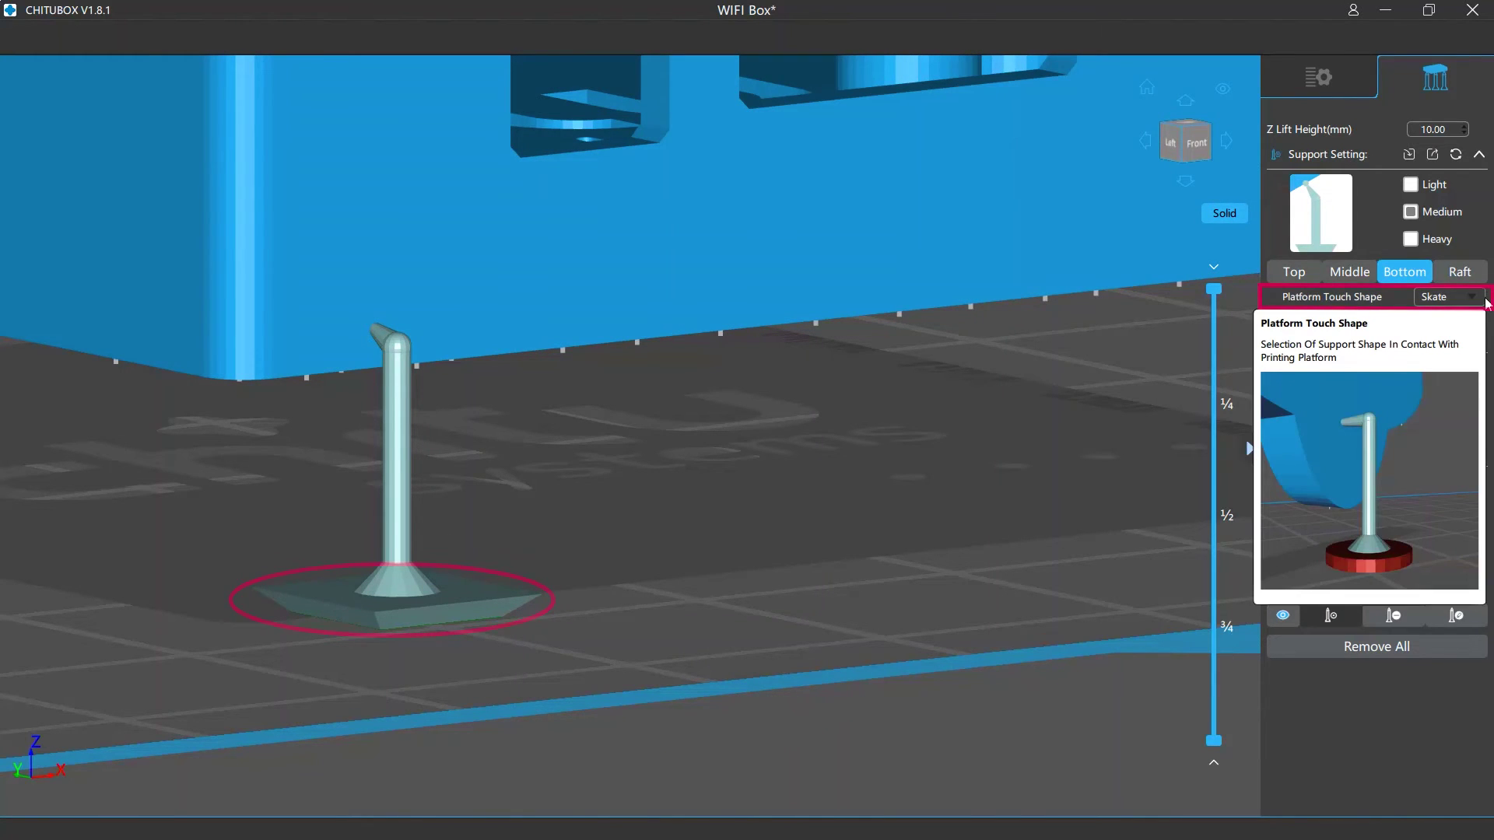
left_click(1481, 301)
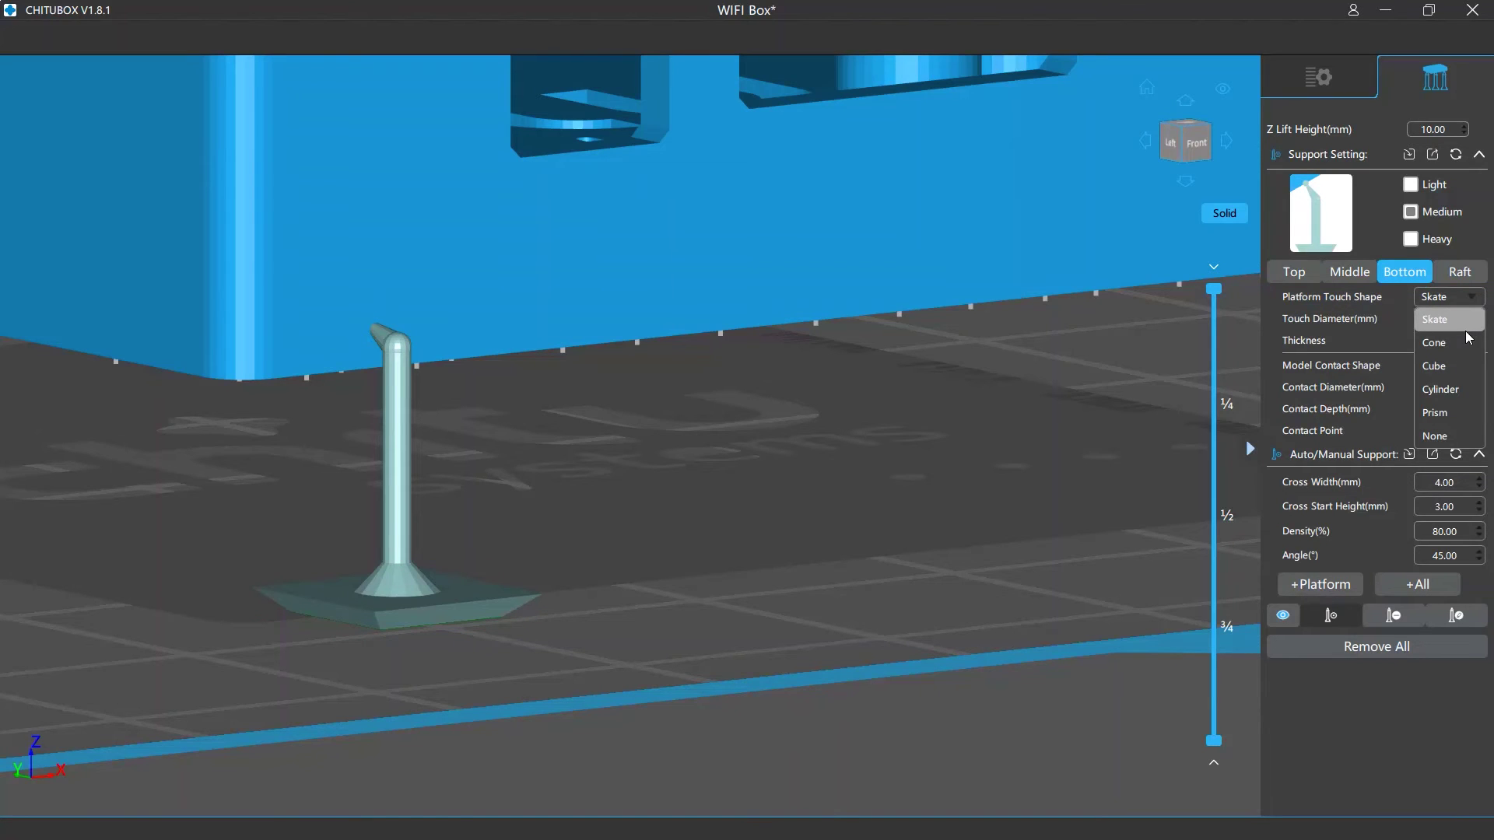
left_click(1466, 343)
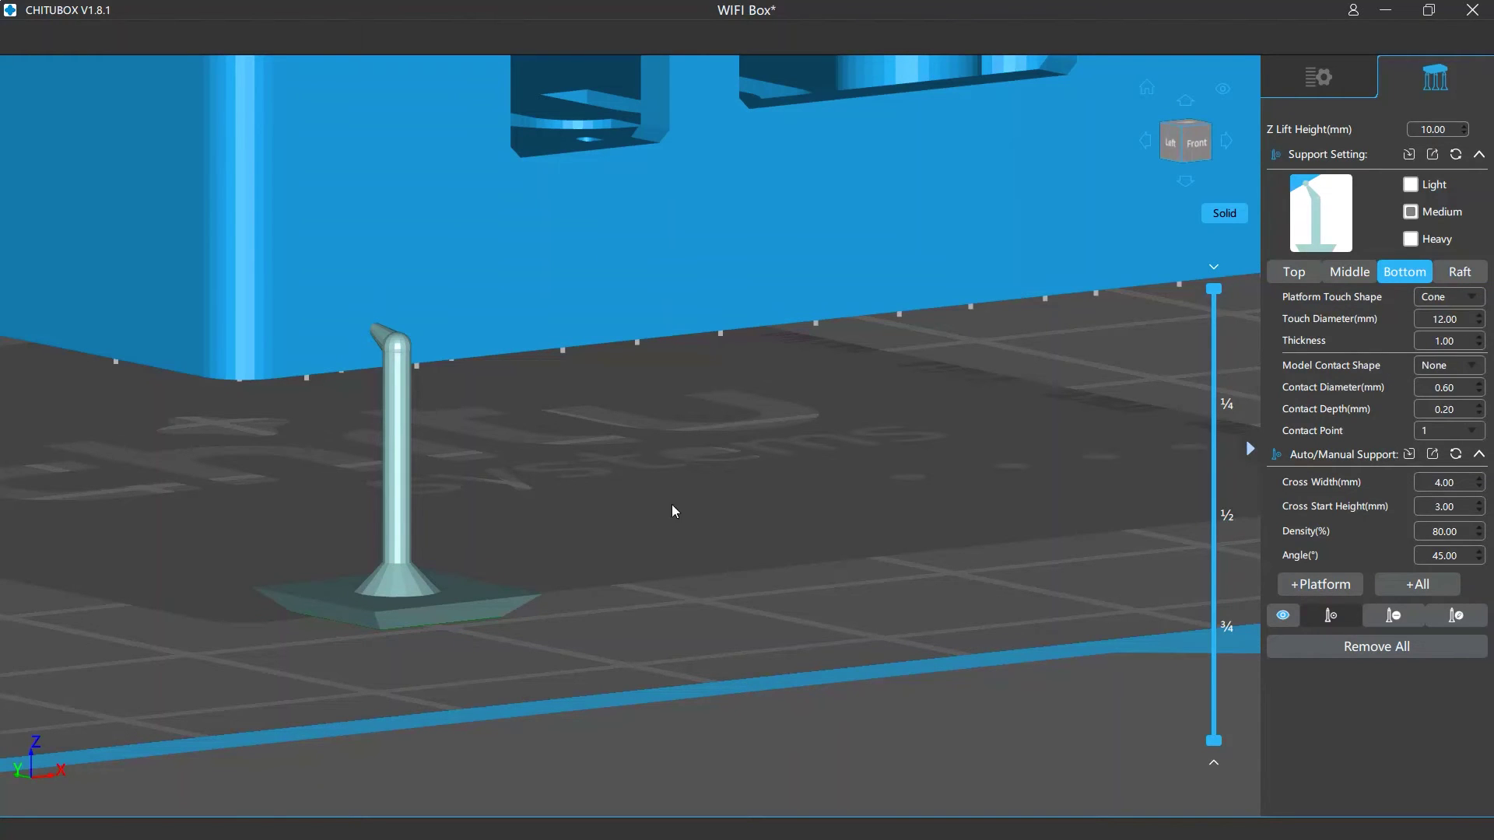
left_click(529, 336)
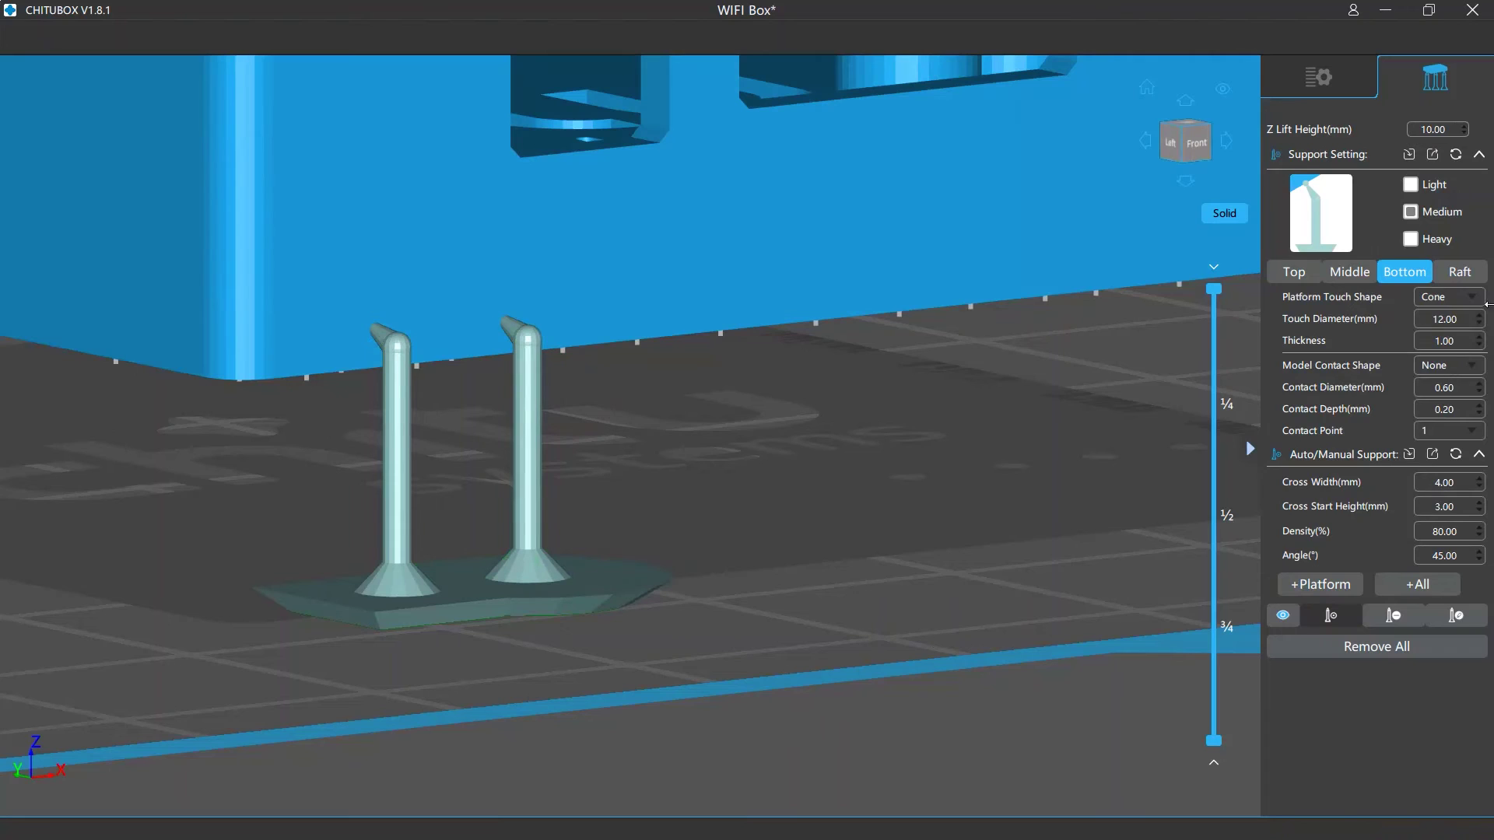
left_click(1470, 297)
left_click(1448, 366)
left_click(649, 319)
- Add two supports in the same row, one with platform touch shape Cylinder and one with Prism
left_click(1472, 297)
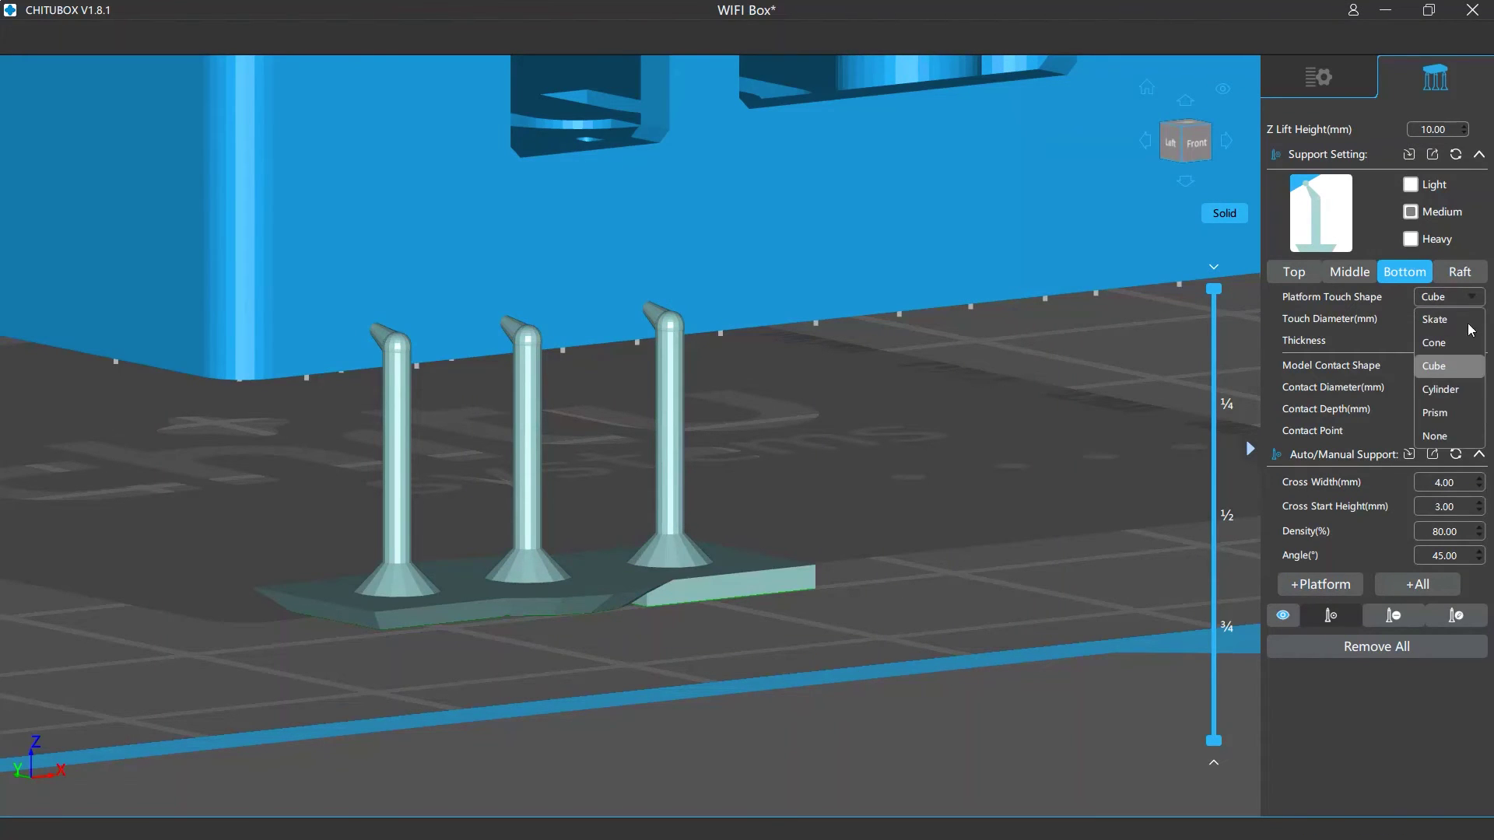
left_click(1440, 389)
left_click(806, 315)
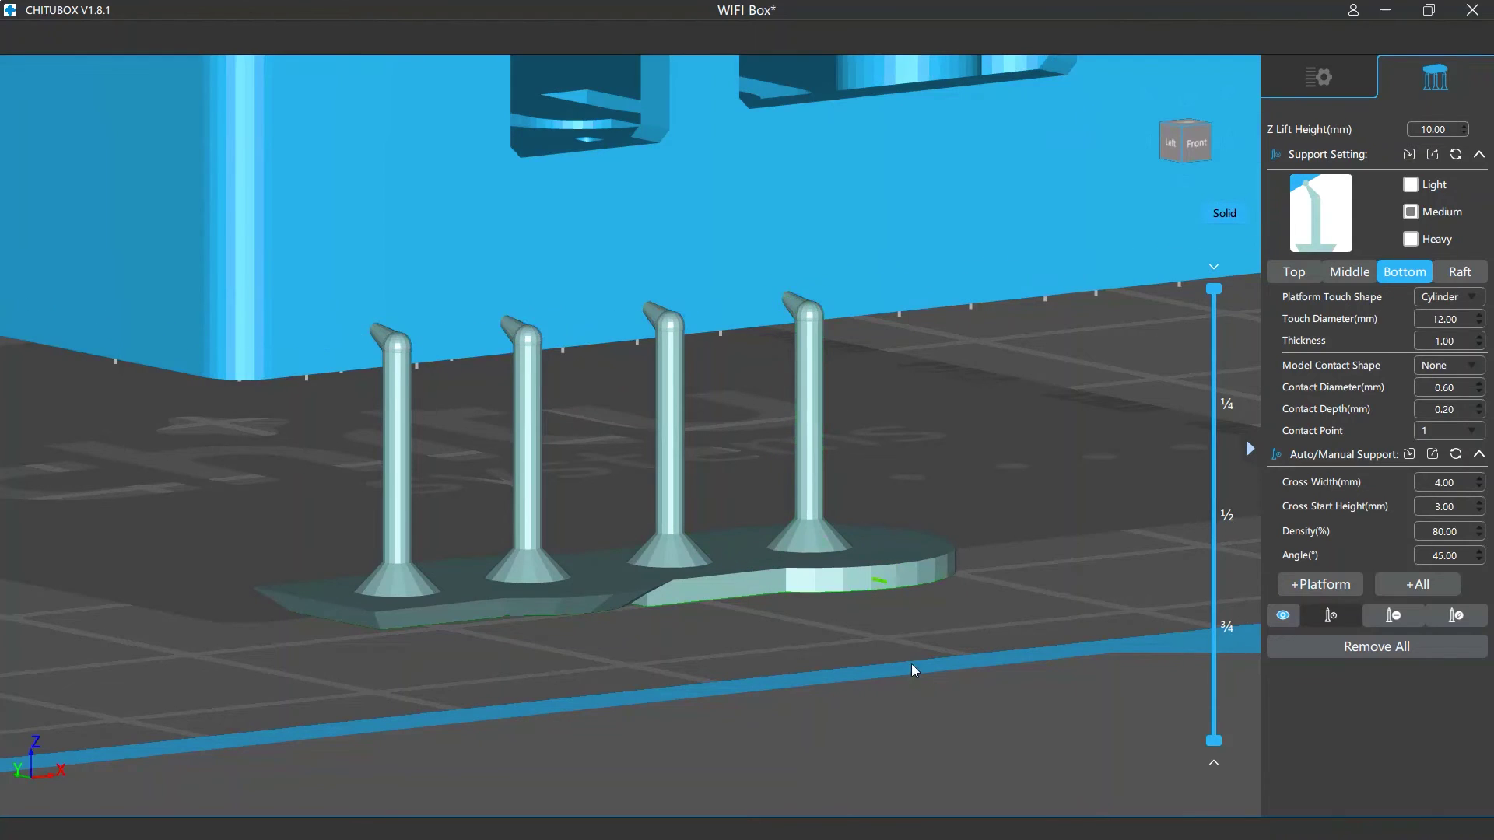
left_click(1472, 297)
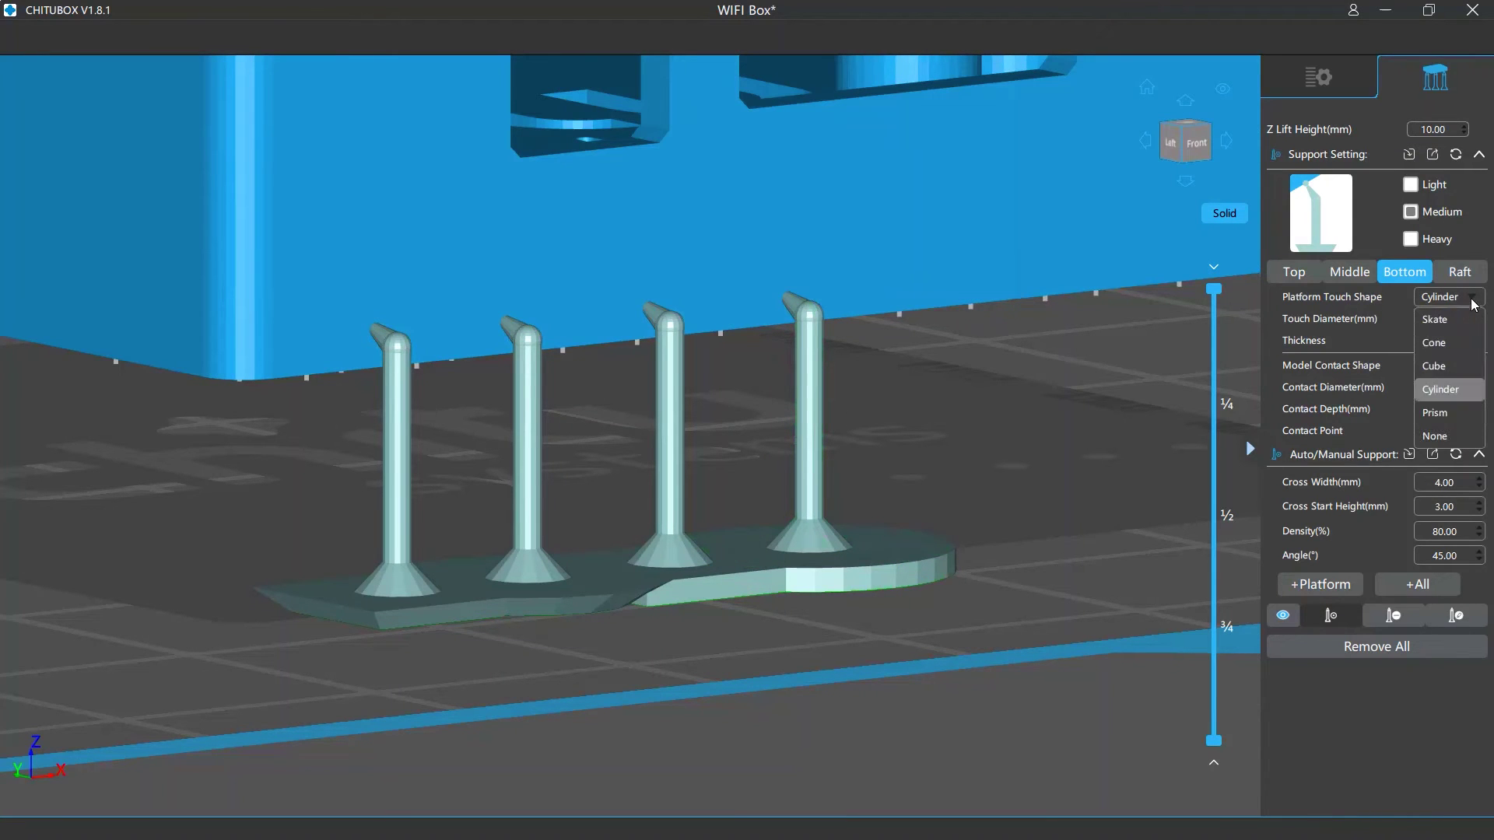
left_click(1434, 413)
left_click(937, 285)
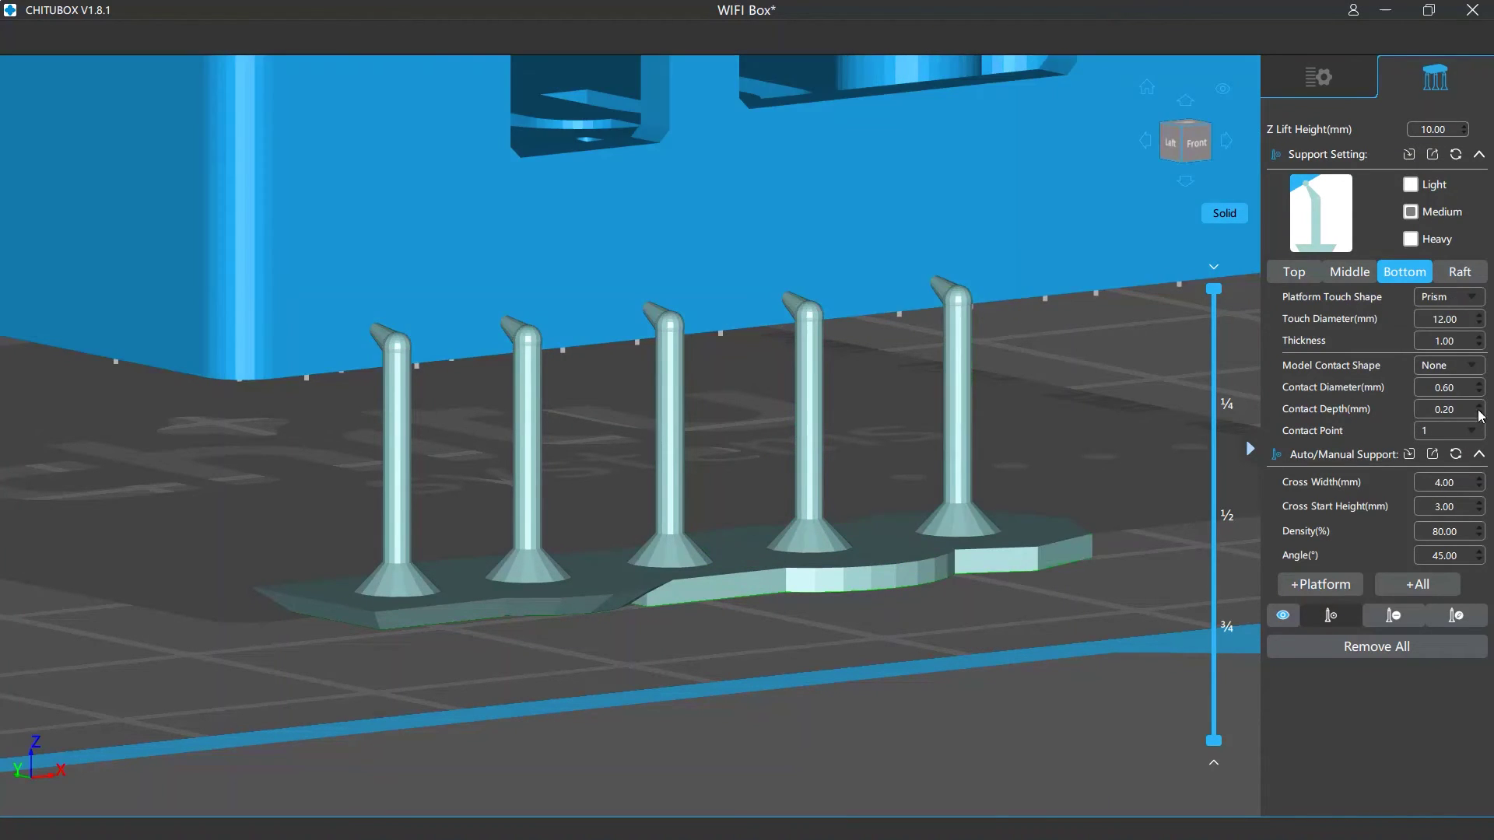
- Set the platform touch shape to None and place a sixth support at the end of the row
left_click(1472, 297)
left_click(1435, 433)
left_click(1129, 261)
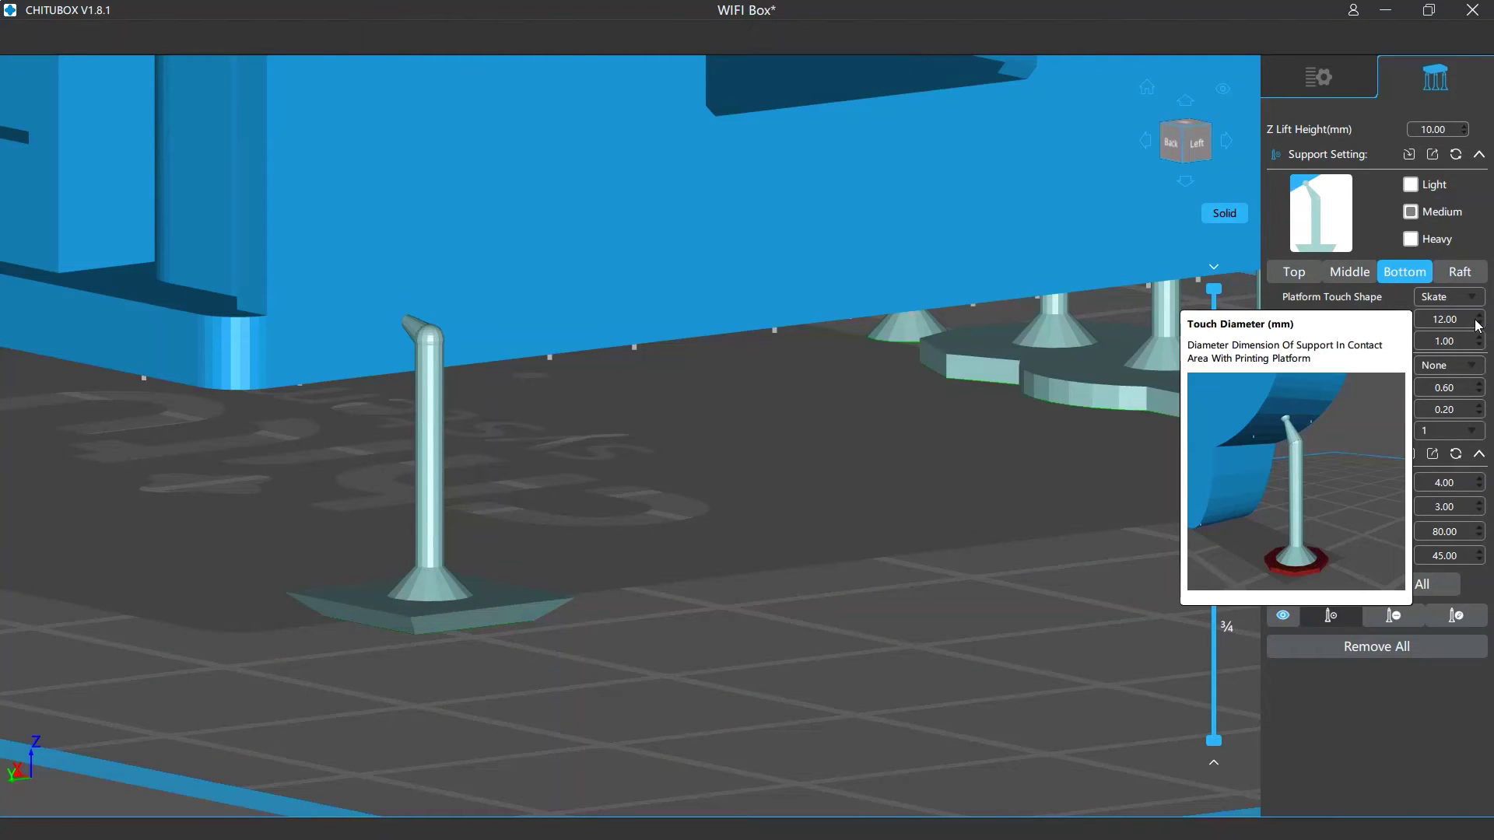
- Place a Skate support with a 20.00 mm touch diameter, and another beside it with the thickness raised to 3.00 mm
scroll(1478, 326, "up", 8)
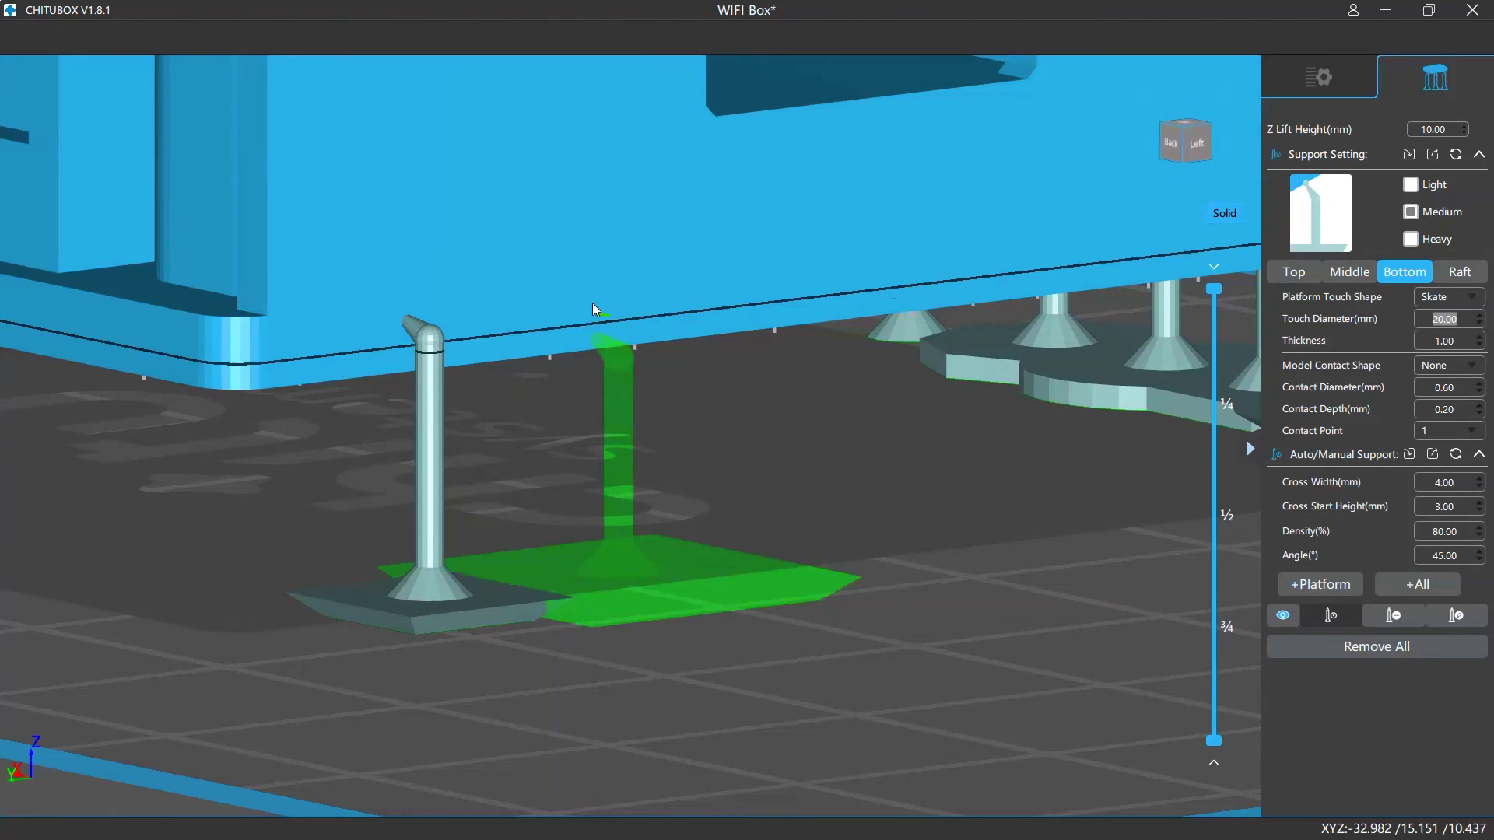
left_click(603, 311)
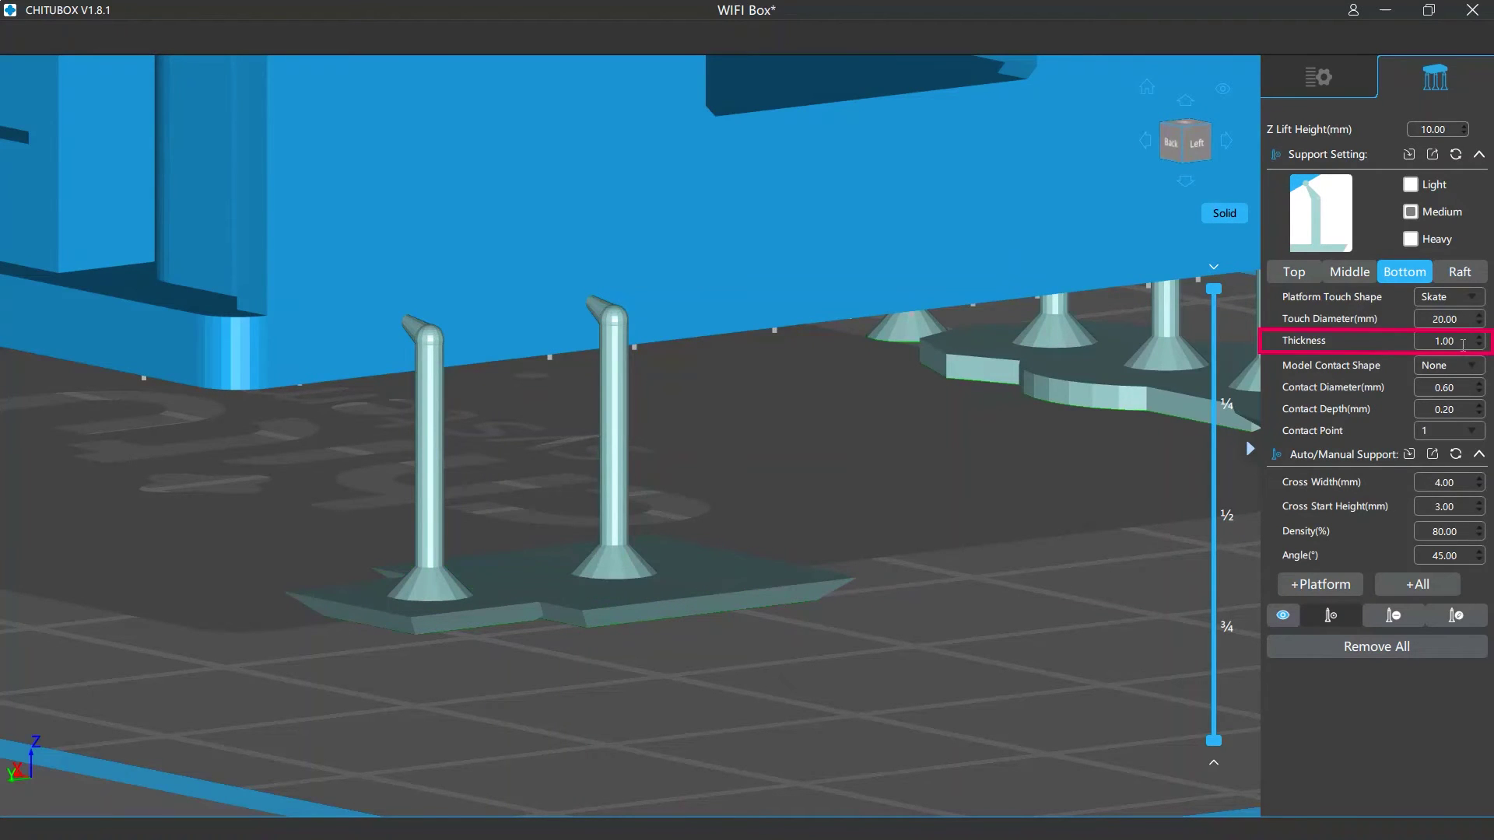
mouse_move(1463, 344)
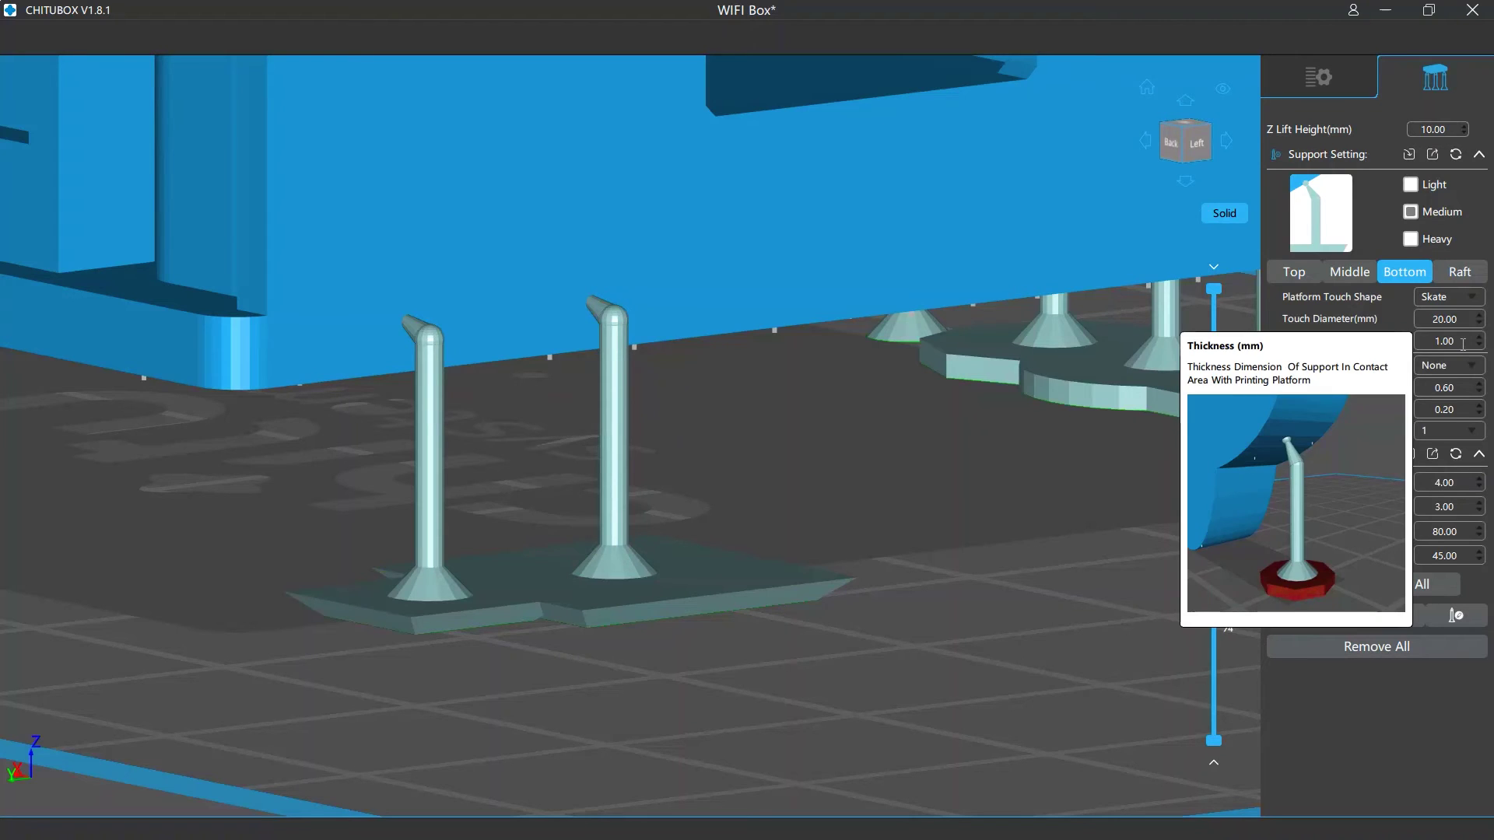
scroll(1463, 344, "up", 2)
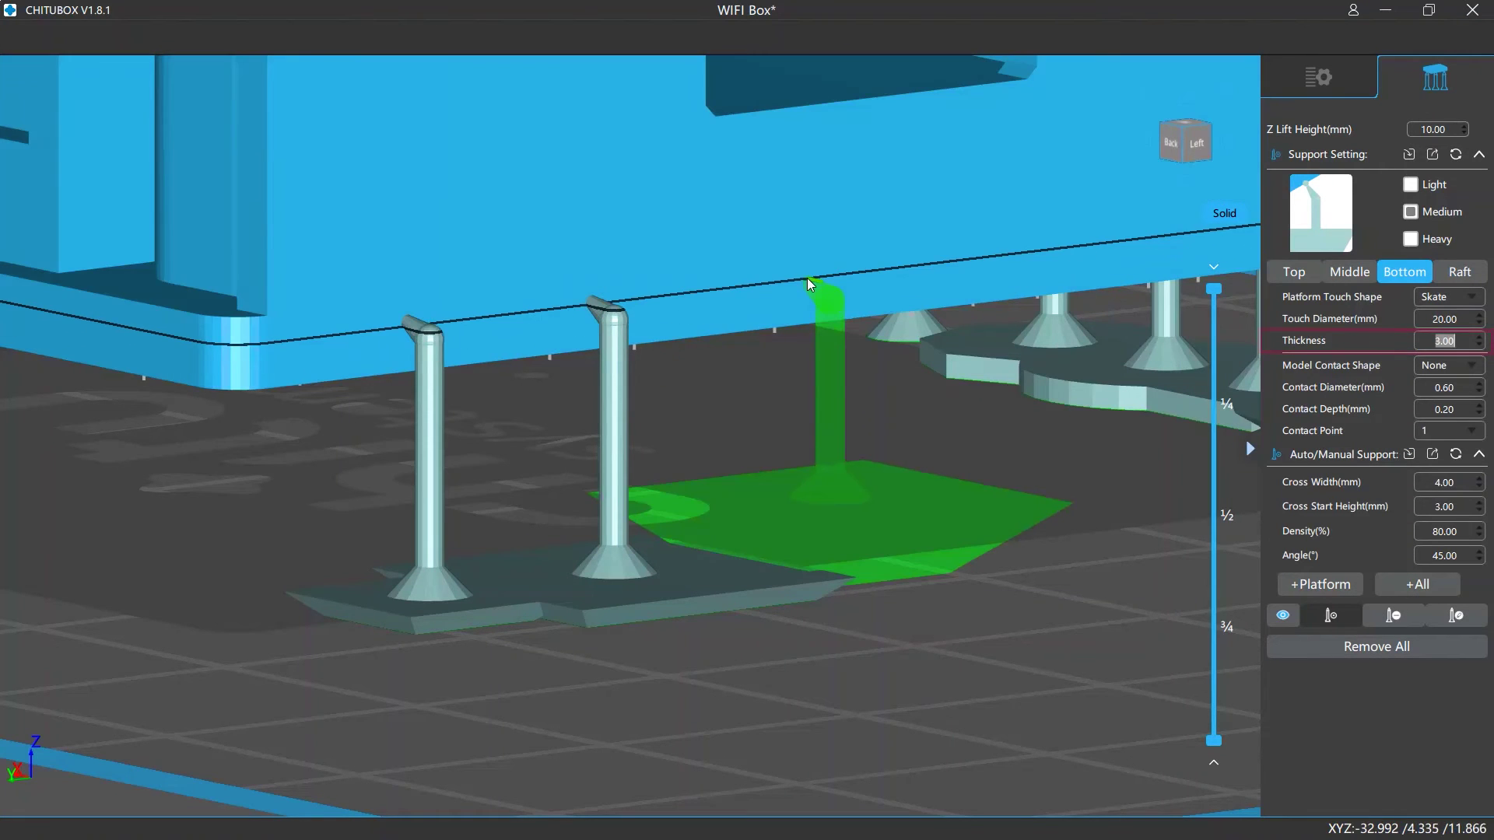
left_click(809, 284)
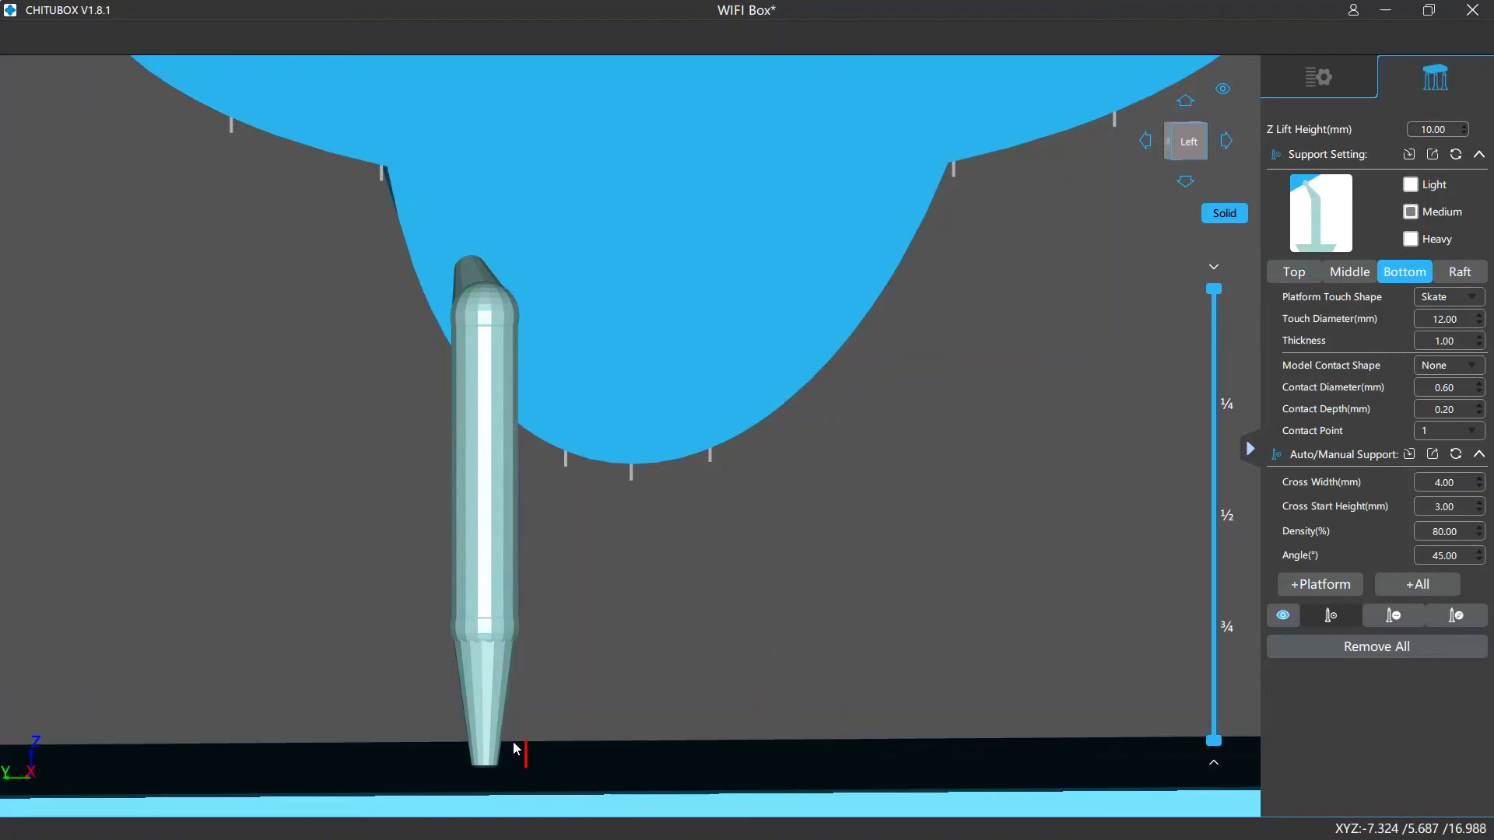
- Set the model contact shape to Sphere and place a second small support beside the existing one inside the opening
mouse_move(1466, 366)
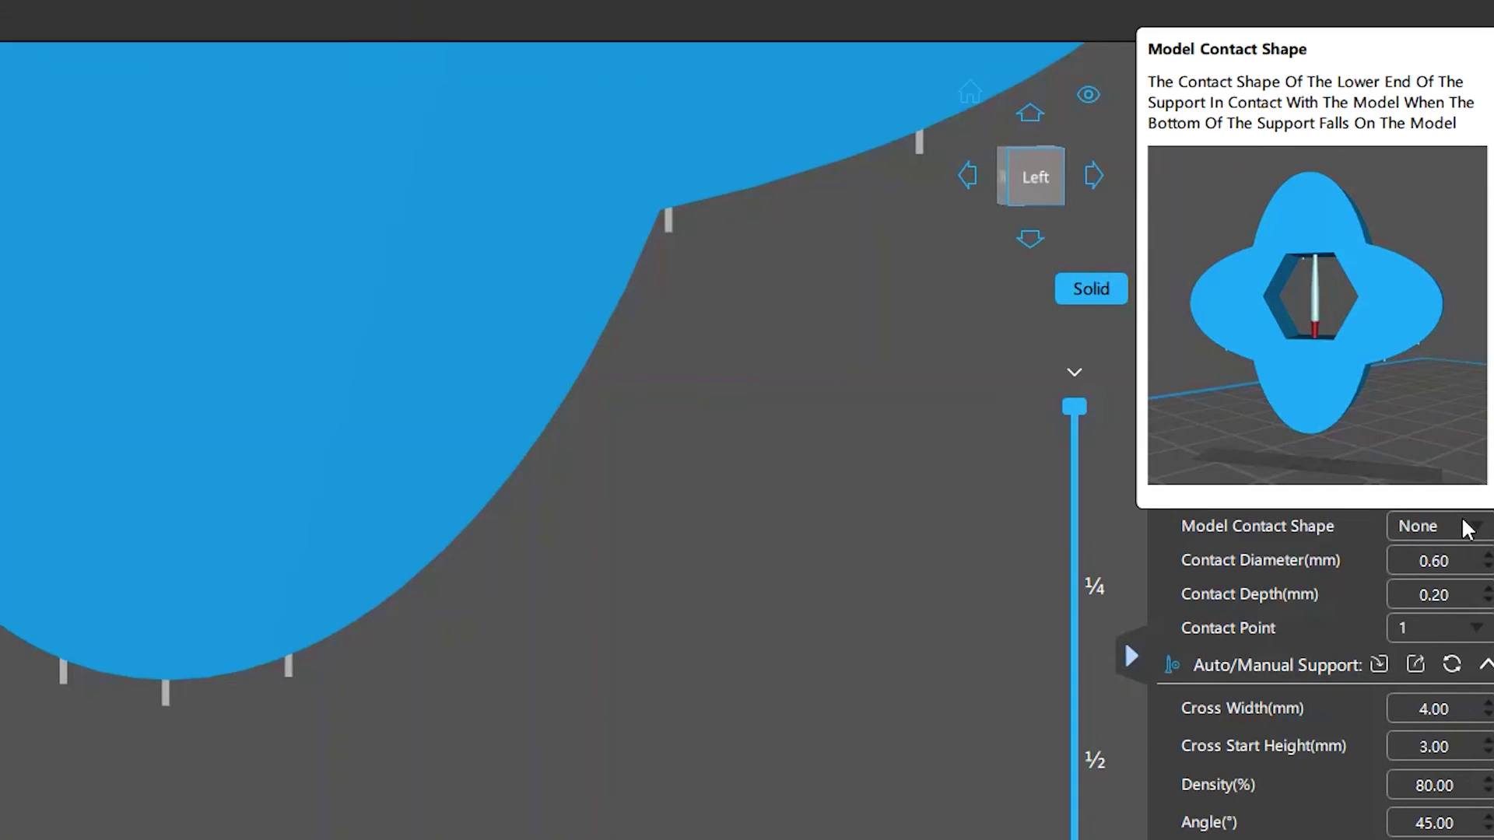
left_click(1466, 528)
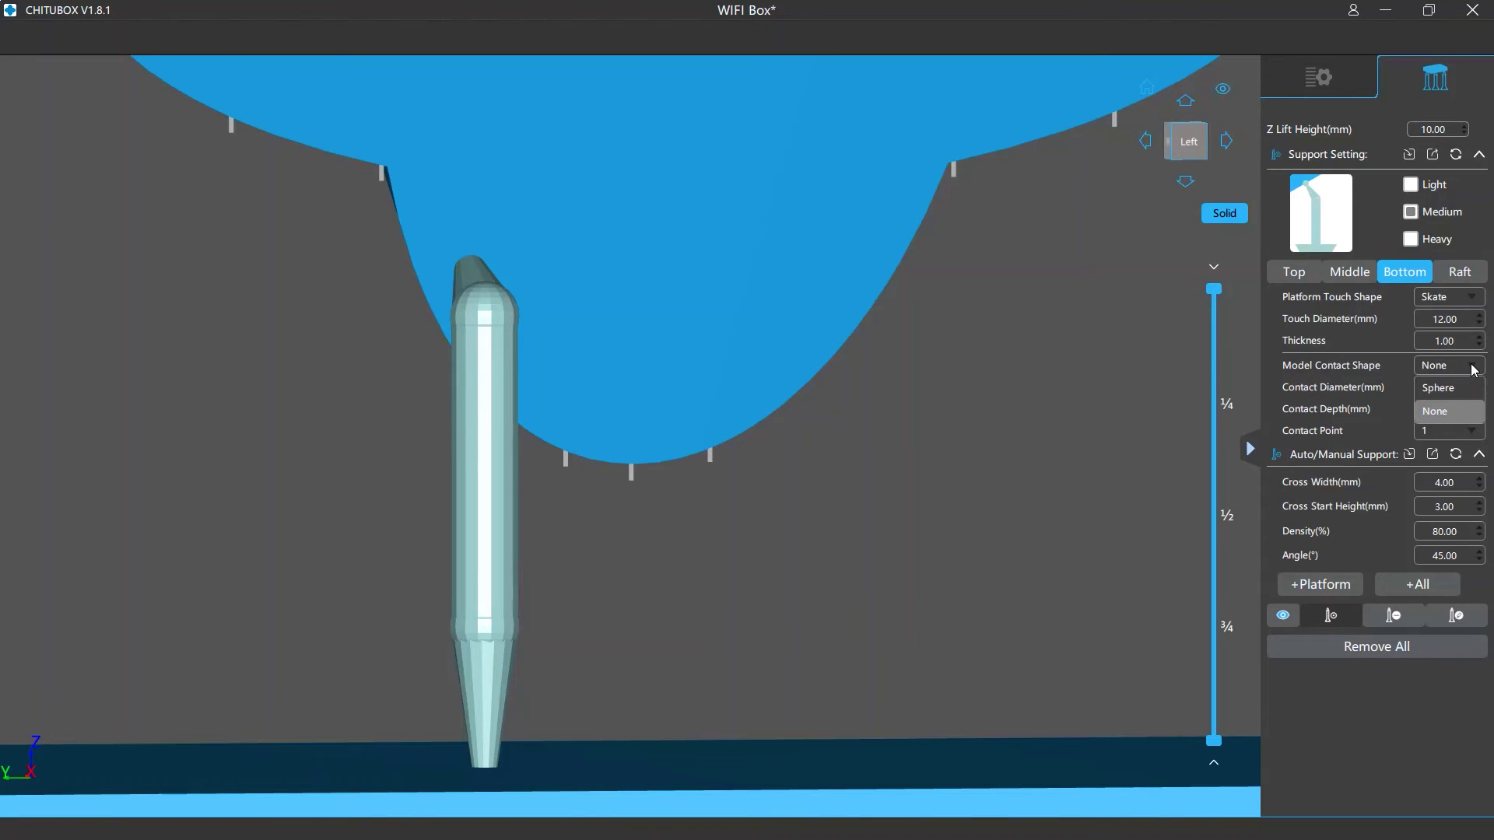
left_click(1440, 387)
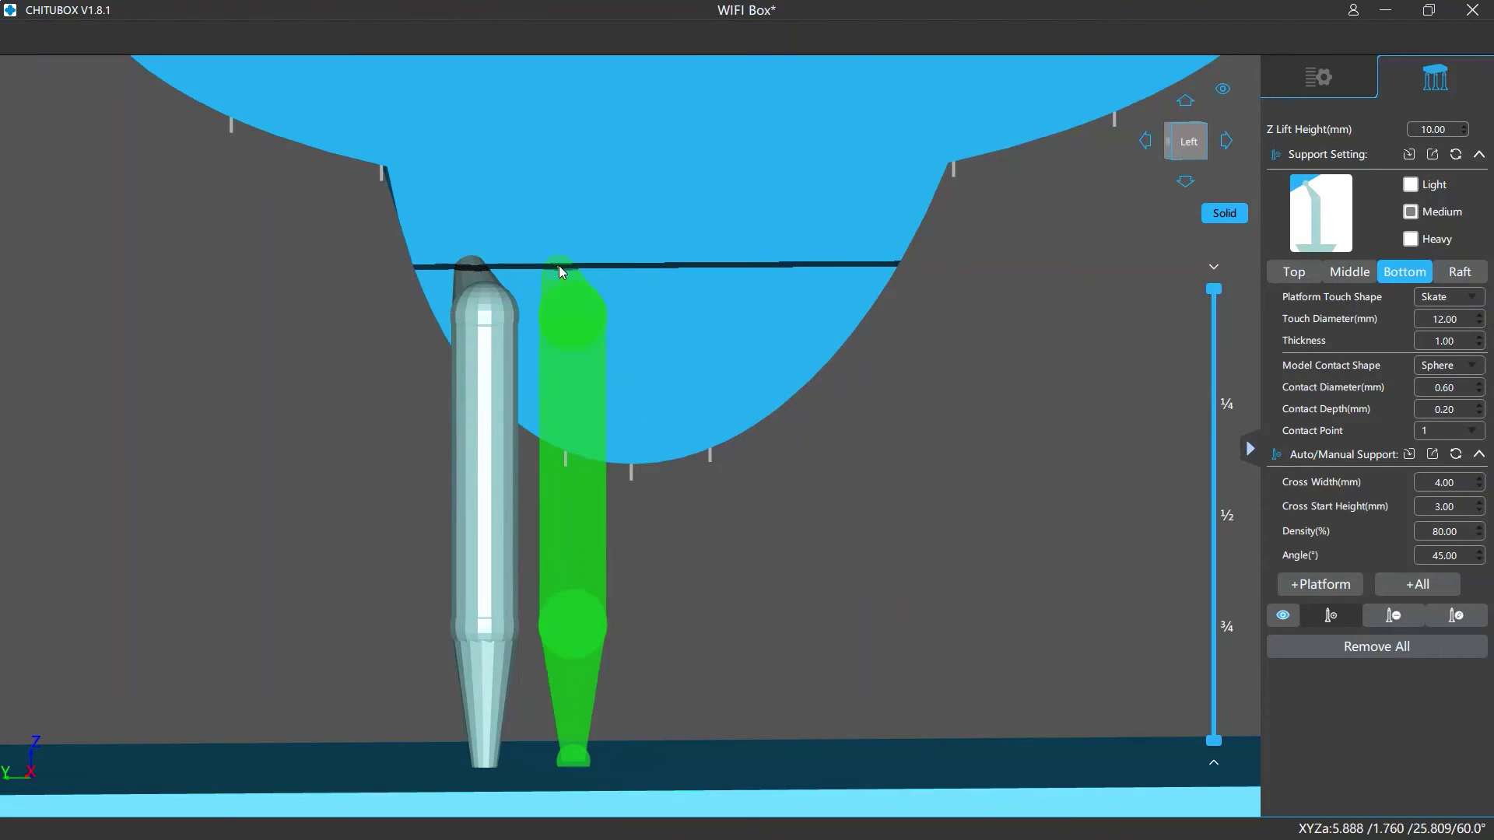
left_click(559, 265)
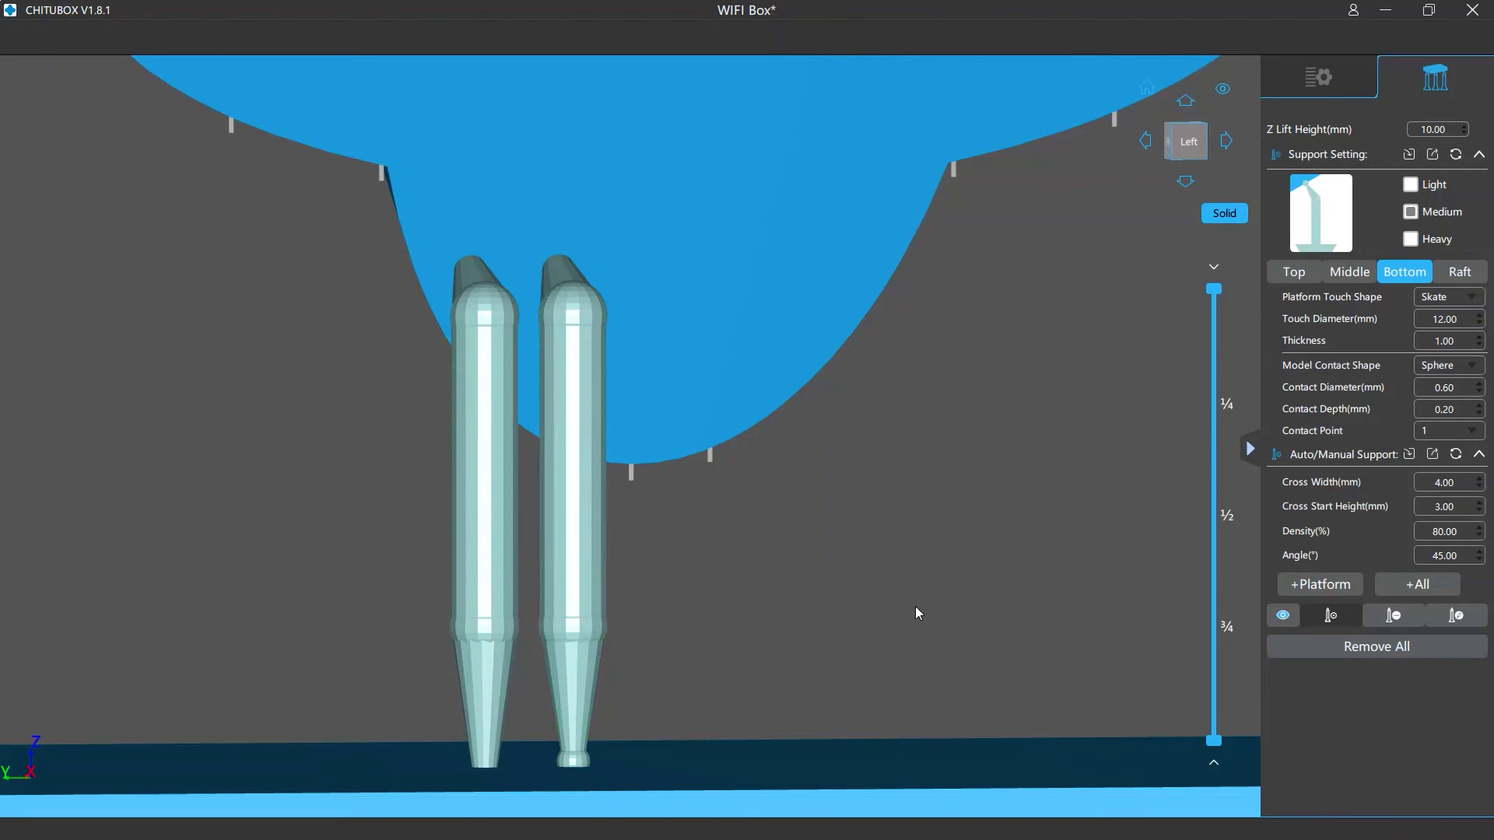
- Set the contact diameter to 1.00 mm and place a third support inside the opening
mouse_move(1466, 387)
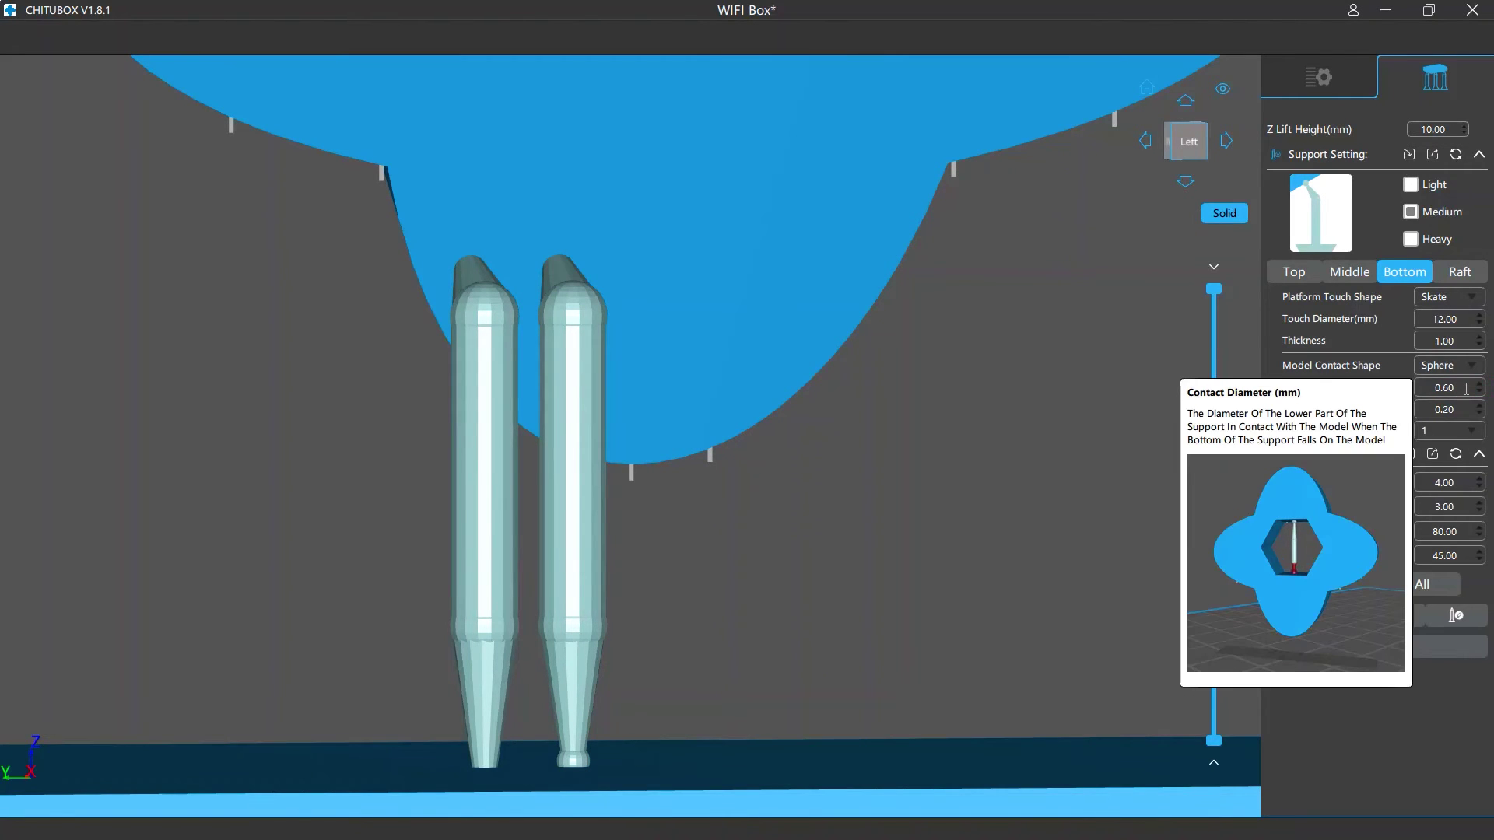
double_click(1466, 387)
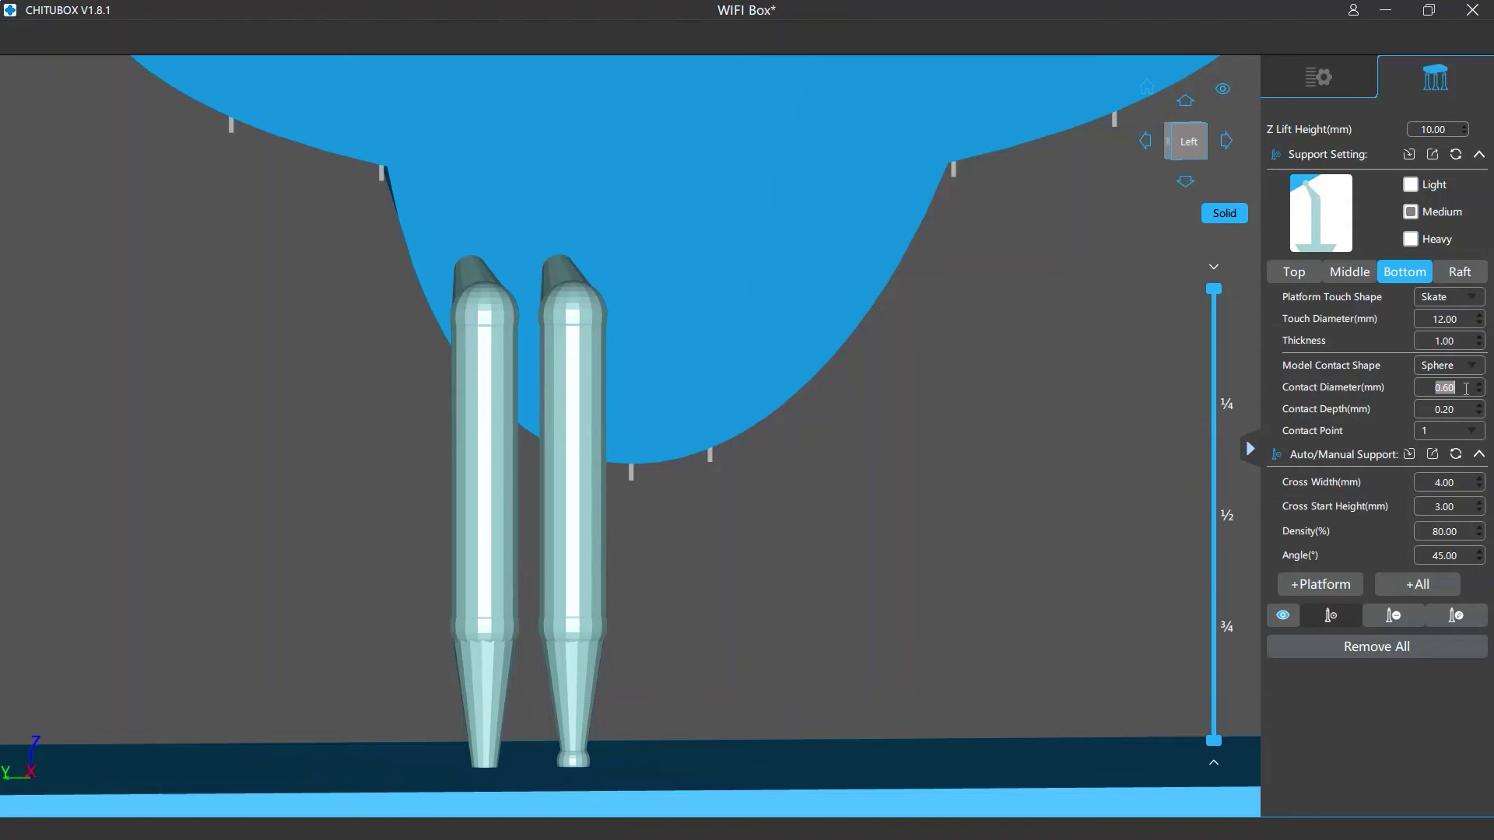
left_click(641, 264)
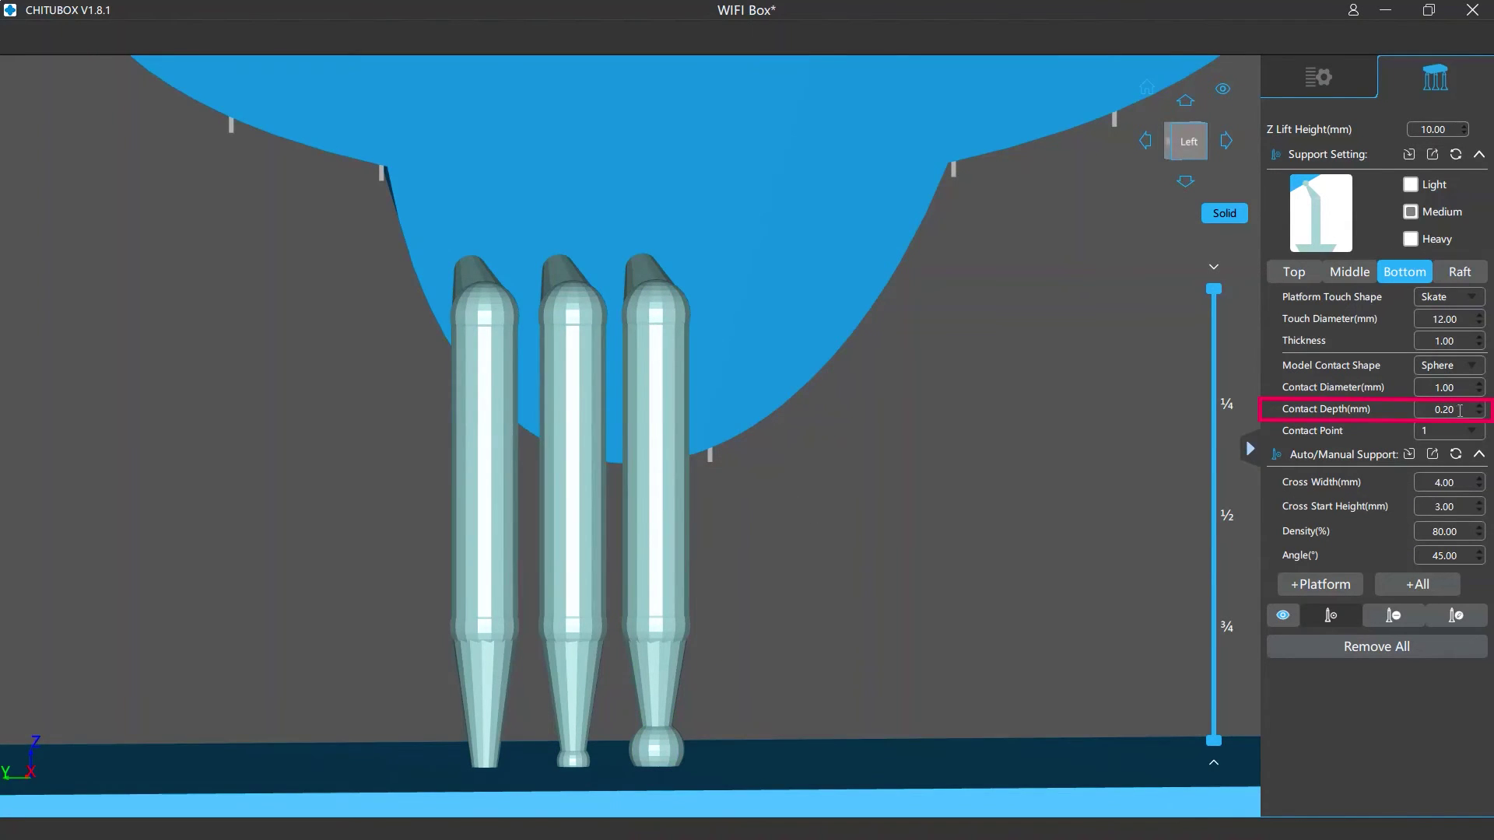
- Set the contact depth to 0.60 mm and place a fourth support inside the opening
mouse_move(1456, 410)
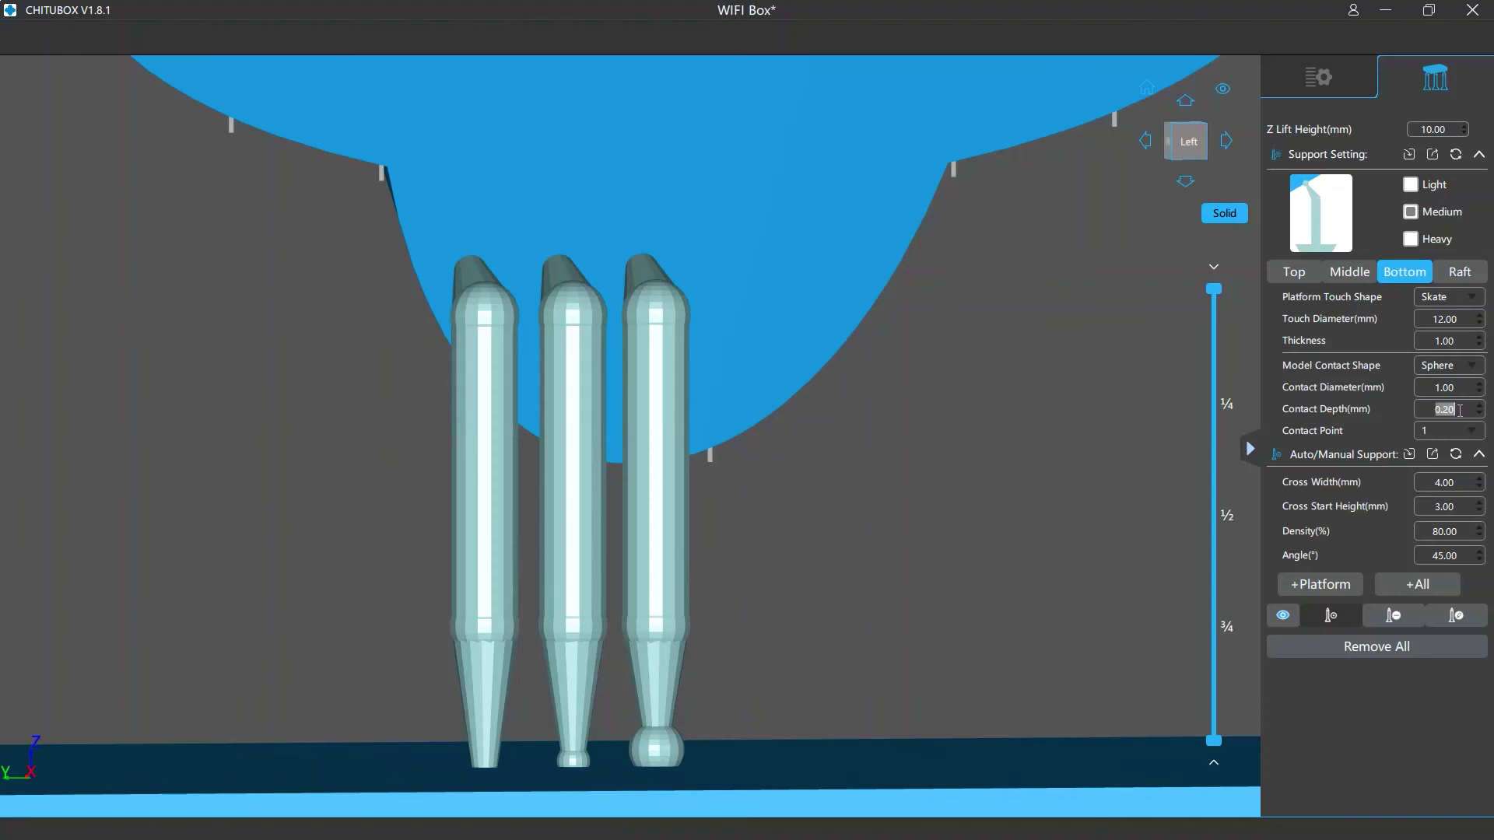
scroll(1448, 267, "up", 4)
left_click(427, 61)
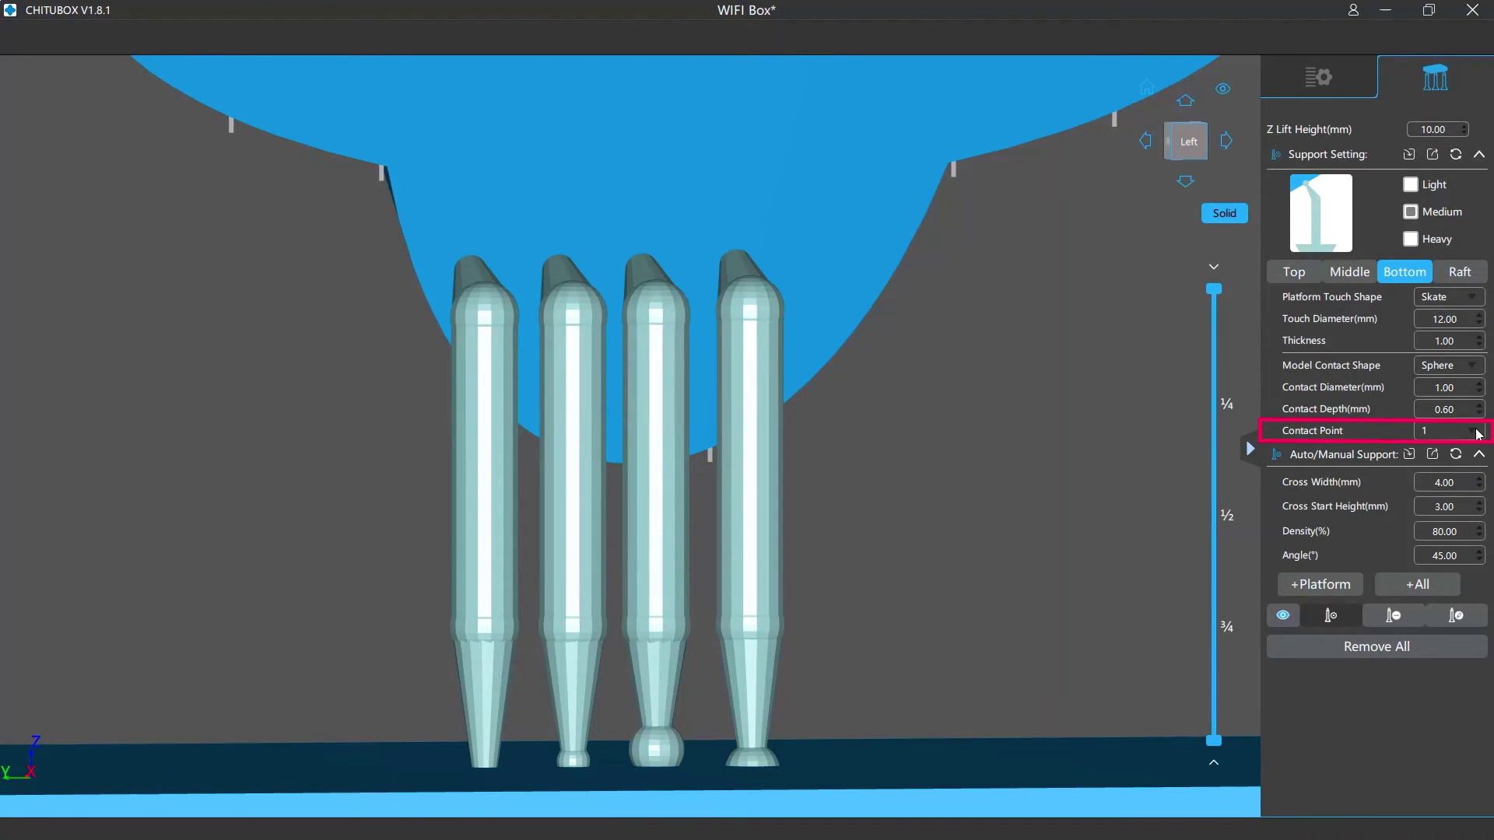
- Set the number of contact points to 3 and place a fifth support at the end of the row
mouse_move(1477, 433)
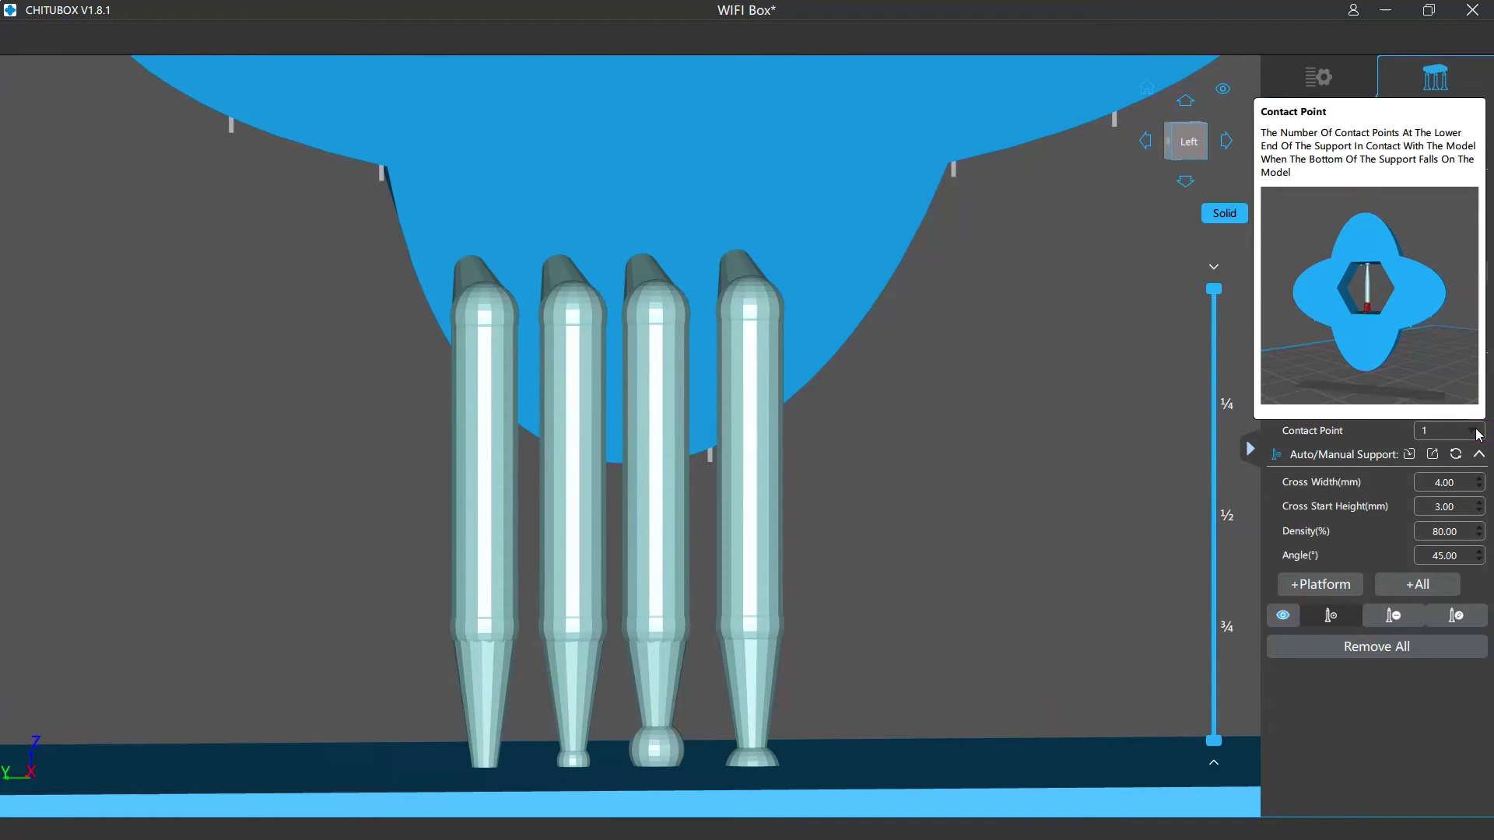
left_click(1478, 433)
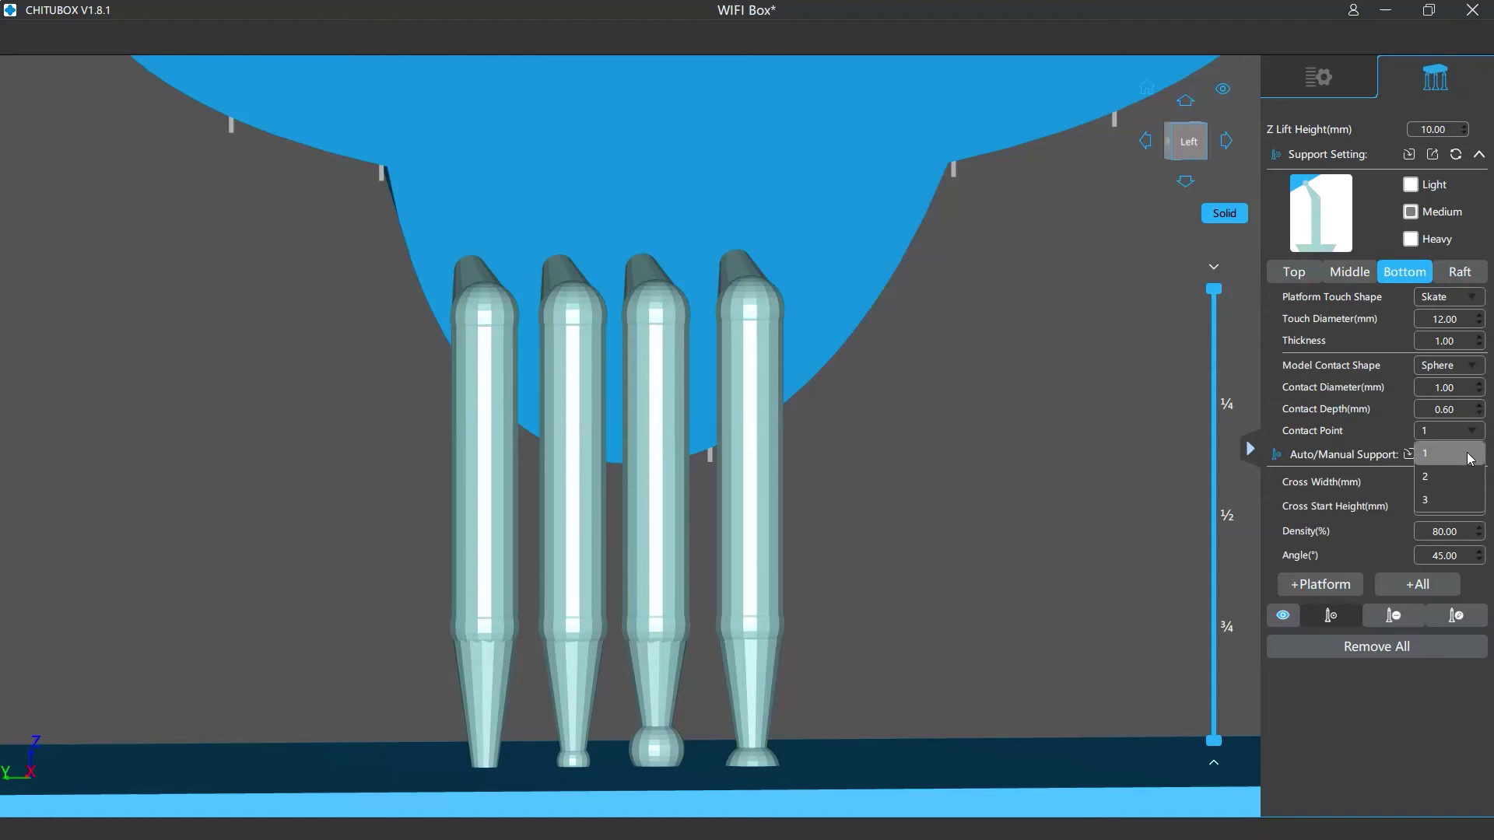
left_click(1453, 498)
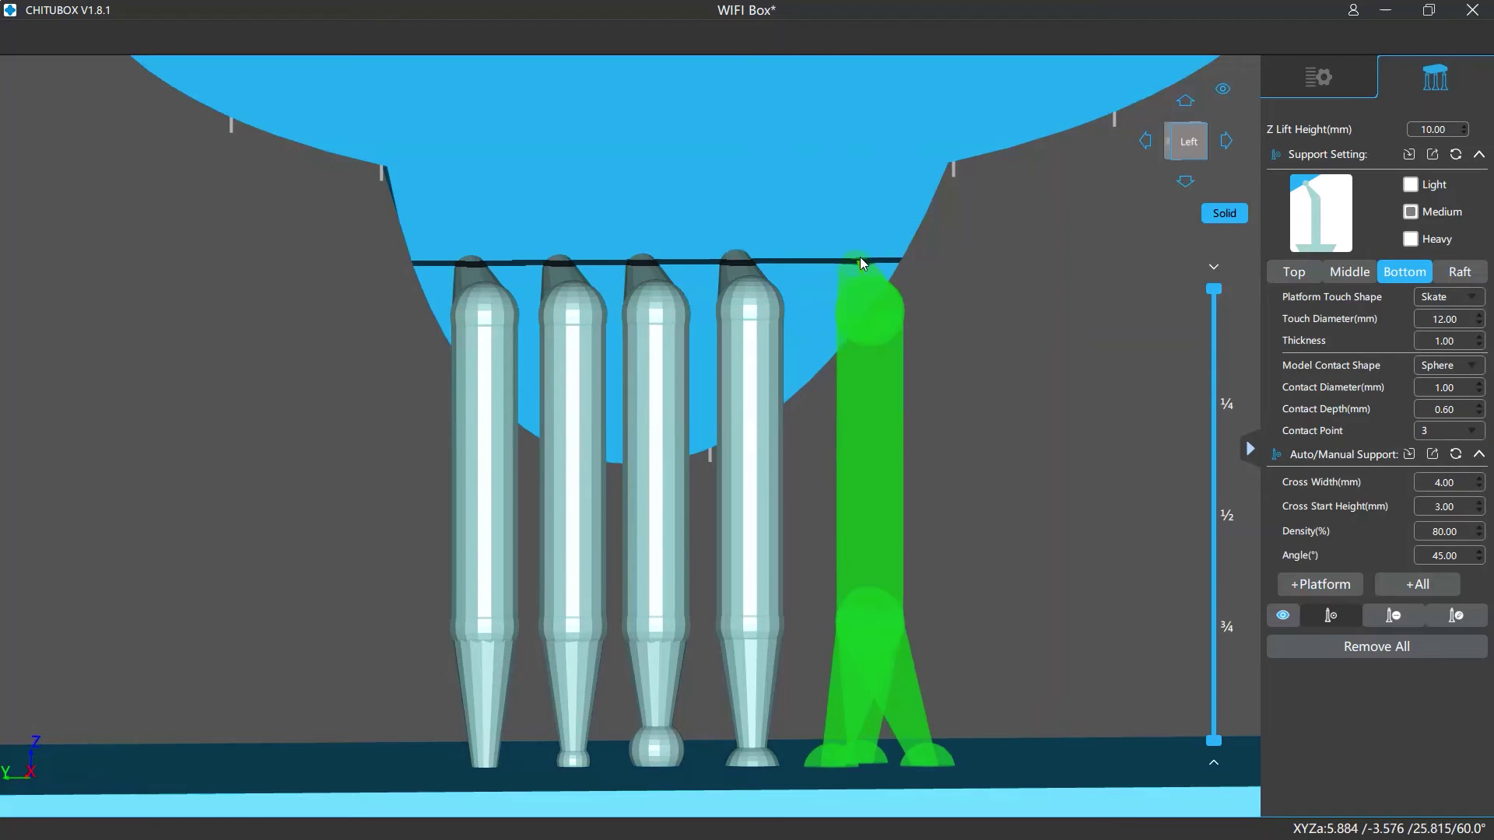
left_click(862, 254)
left_click_drag(1040, 597, 1043, 637)
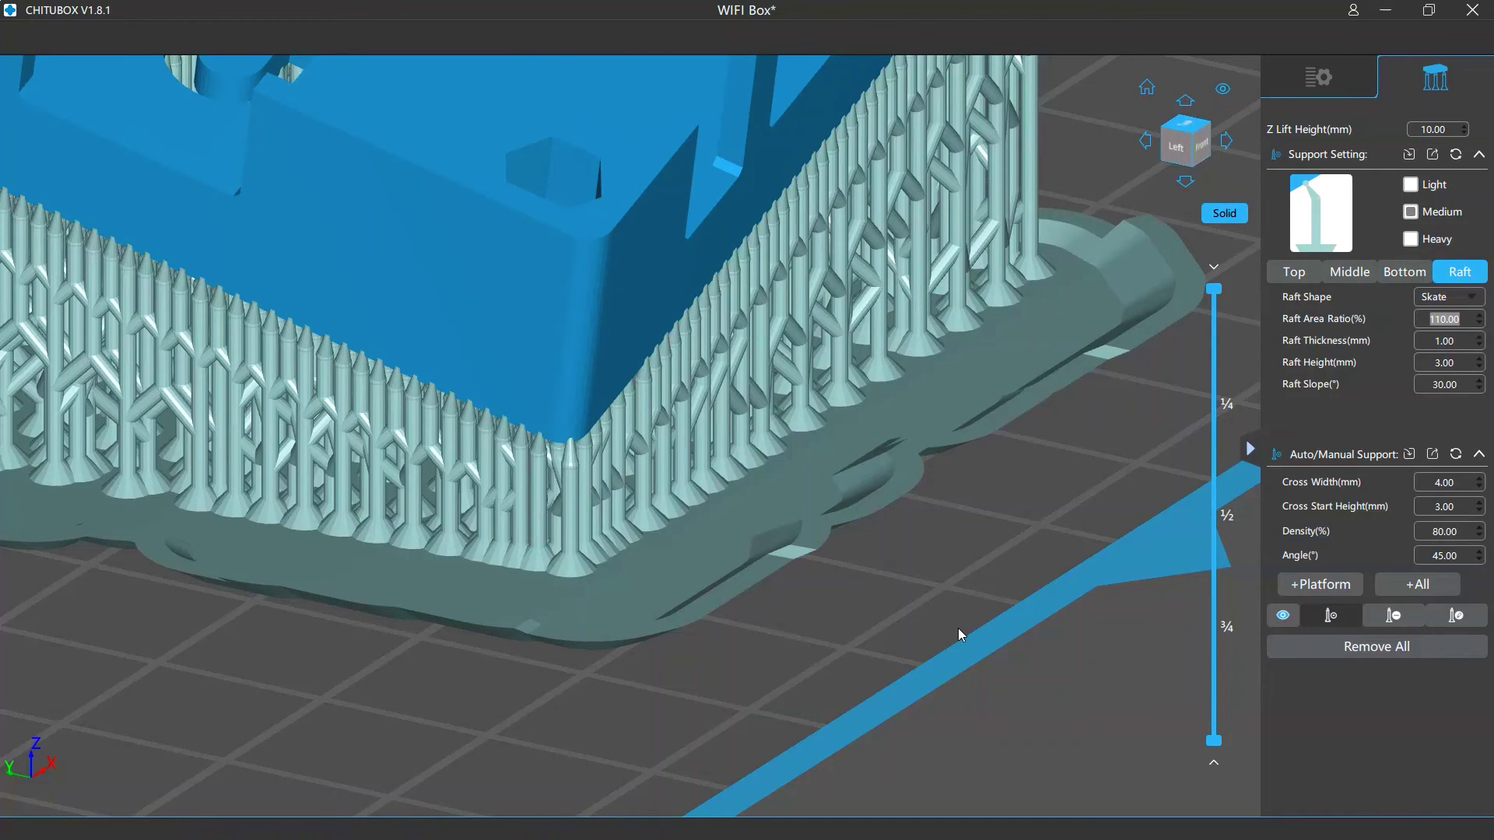
- Switch the raft shape to None for comparison and return it to Skate
key("shift+Tab")
key("Up")
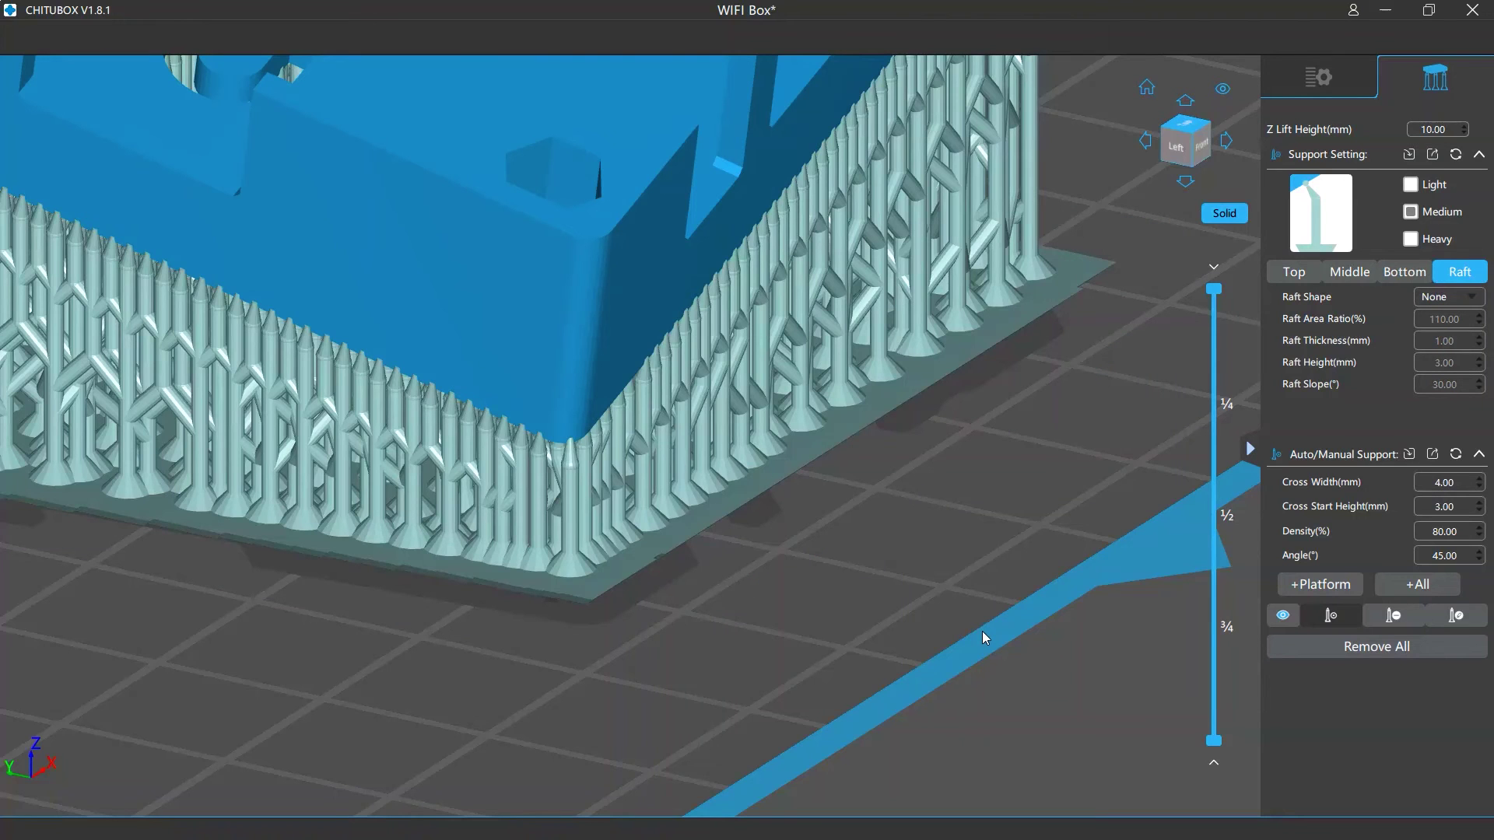
left_click(1469, 301)
left_click(1436, 343)
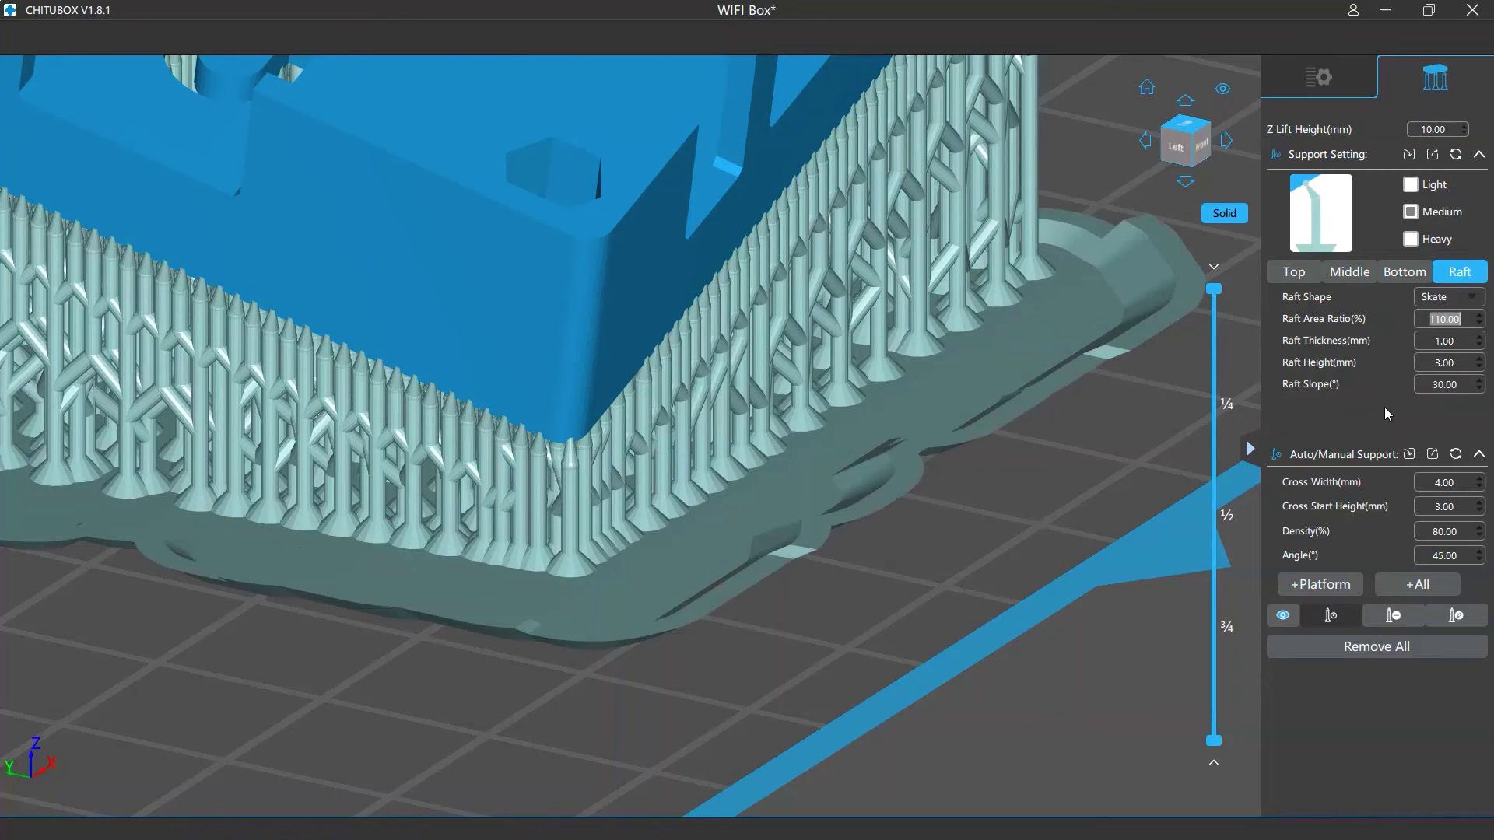
- Set the raft area ratio to 130% and regenerate the platform supports with it
left_click(1469, 317)
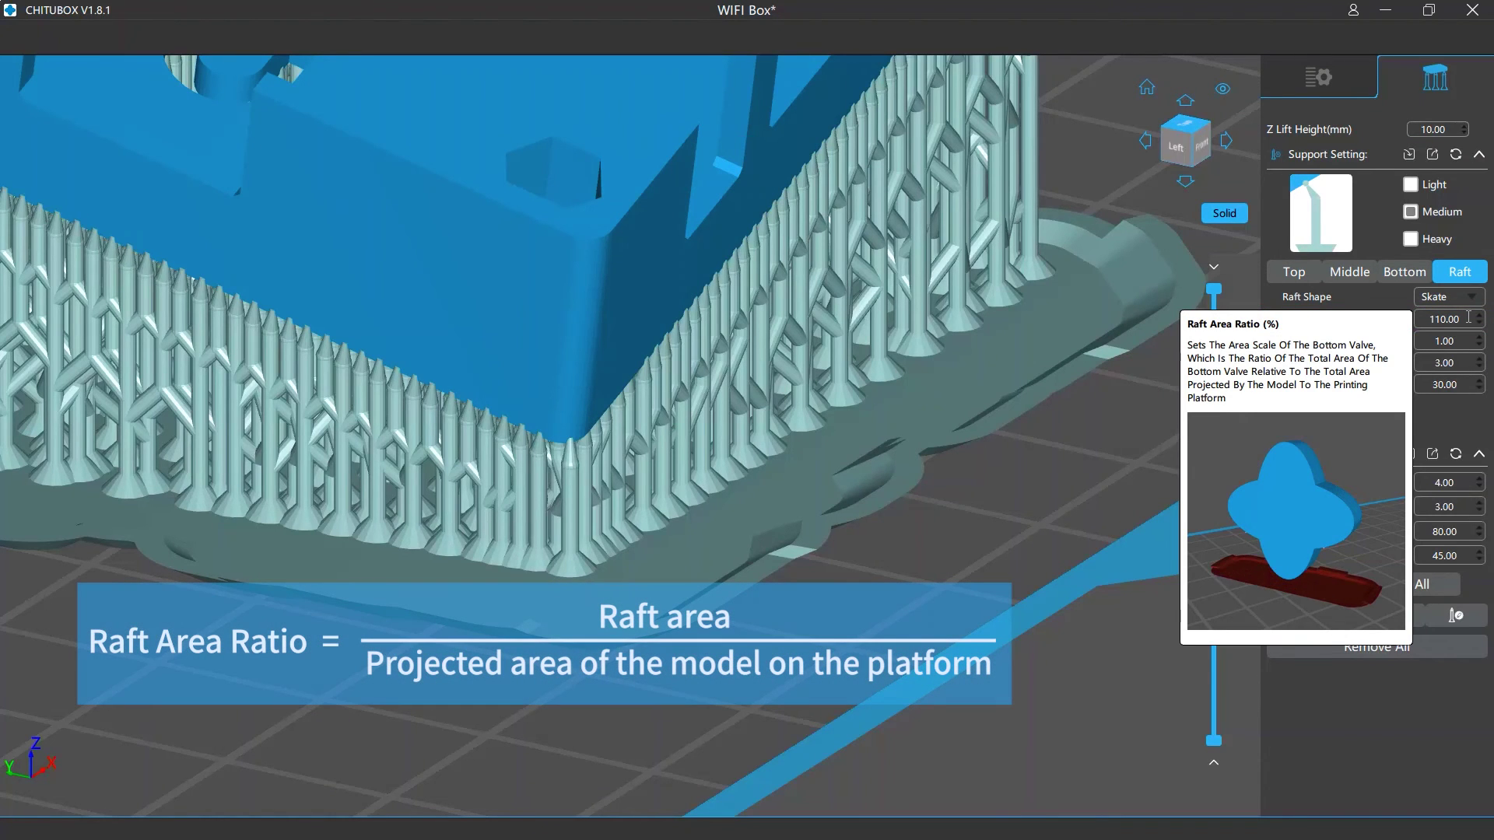
double_click(1466, 319)
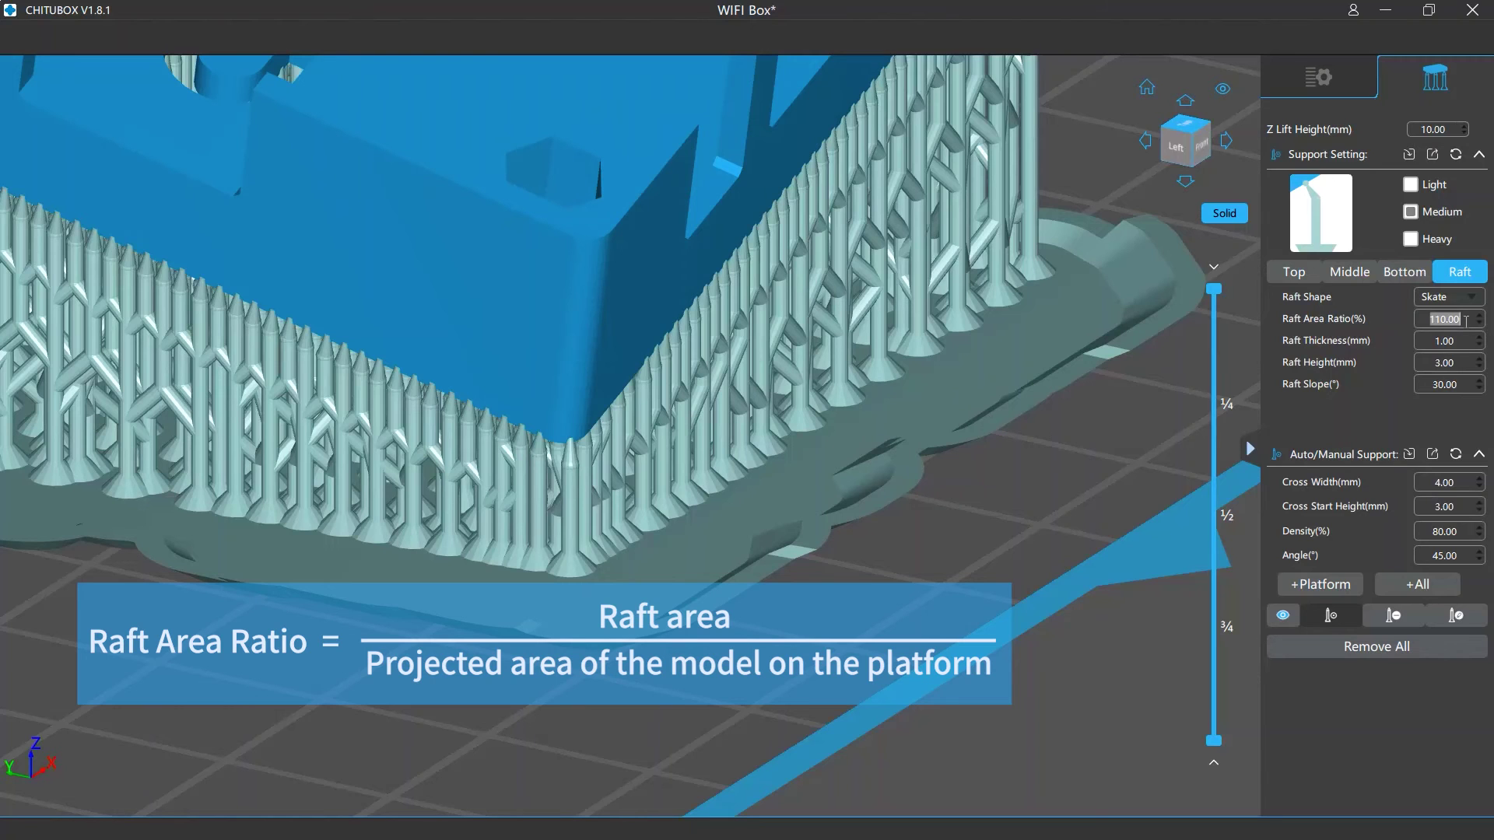
type("130")
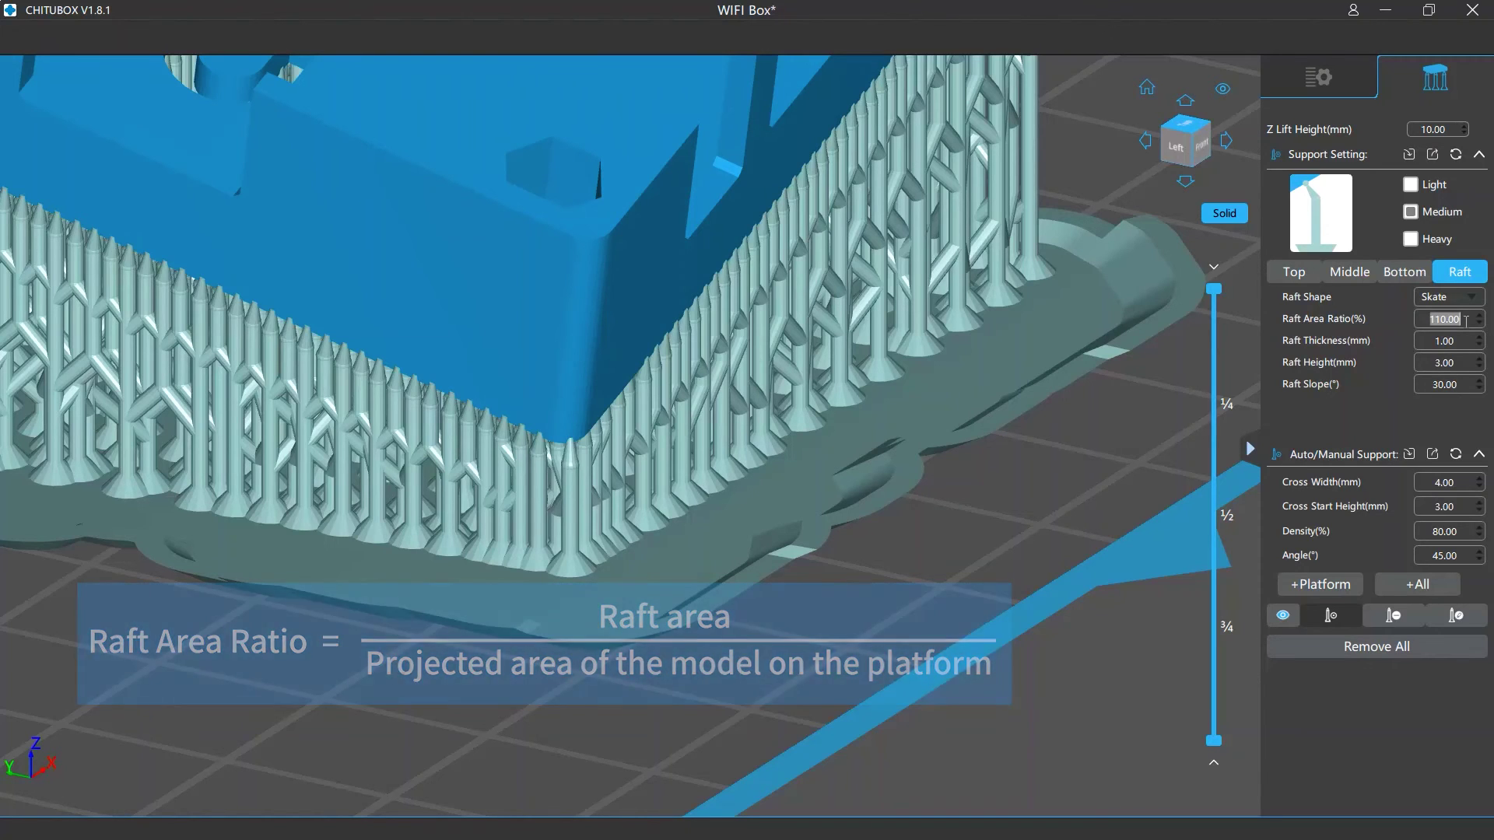
left_click(1321, 584)
left_click(696, 460)
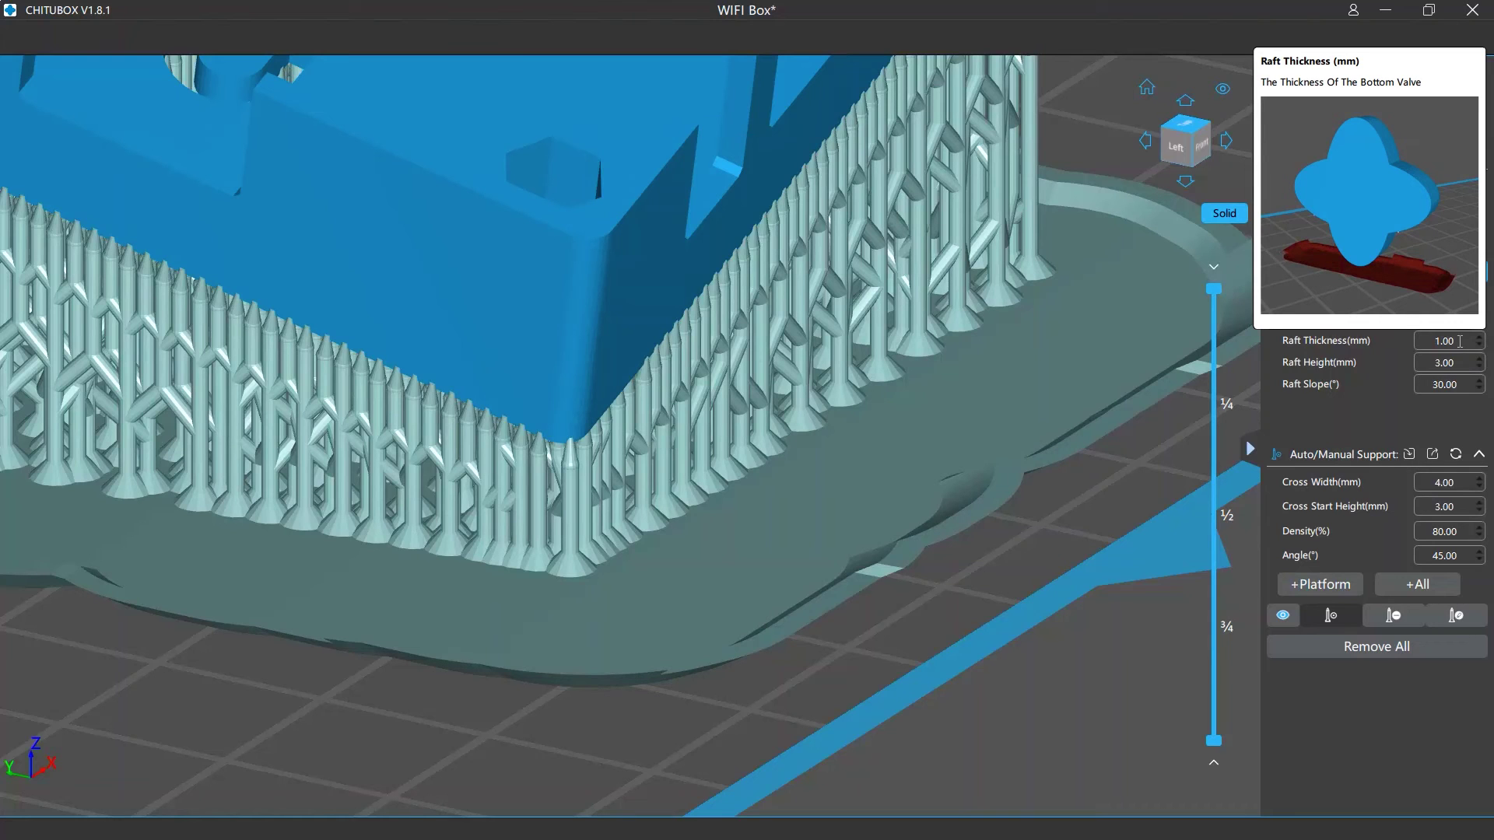
- Set the raft thickness to 3 mm and regenerate the platform supports, replacing the existing ones
double_click(1460, 341)
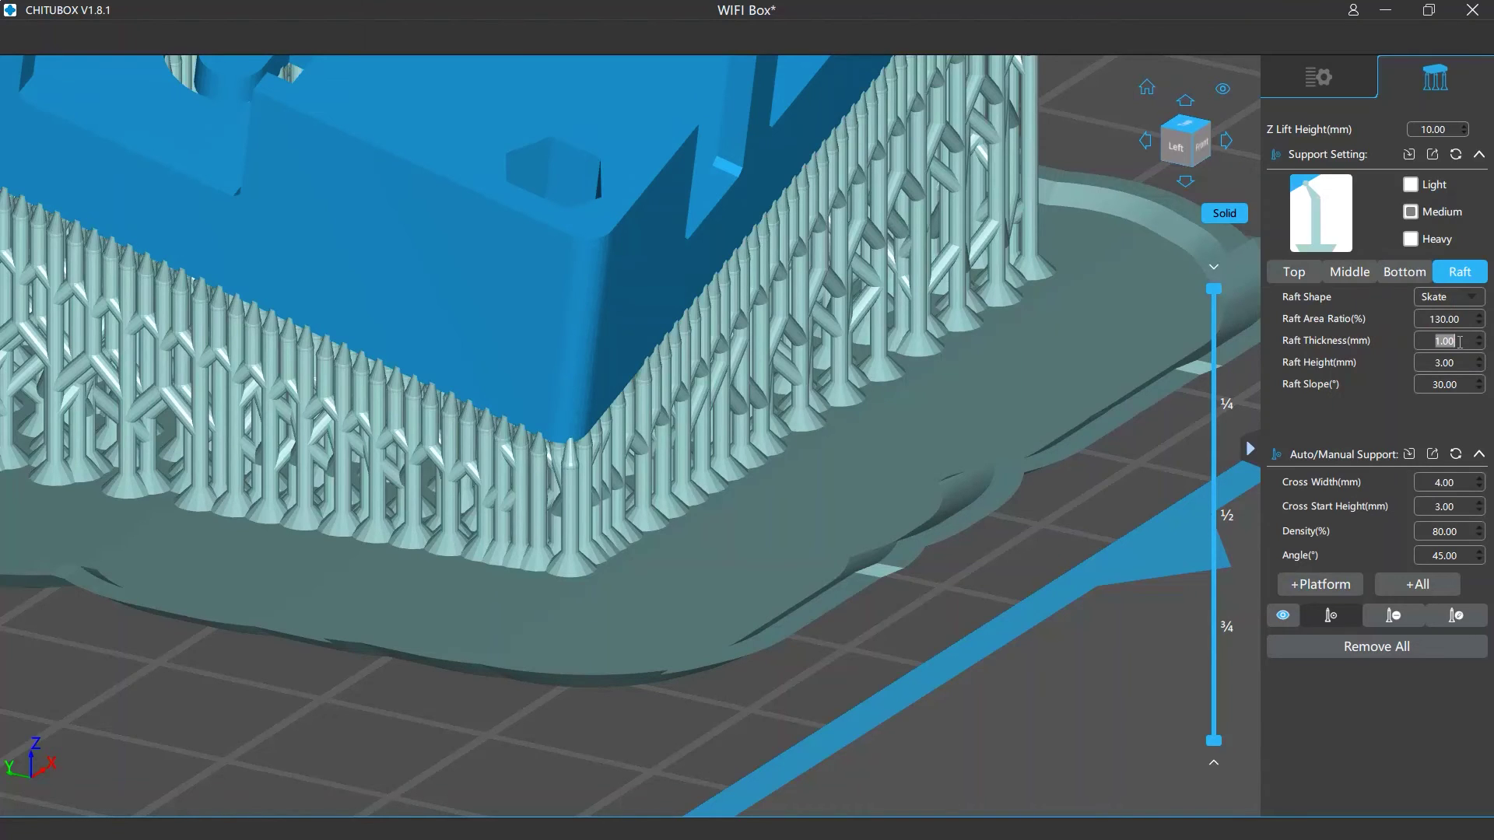
type("3")
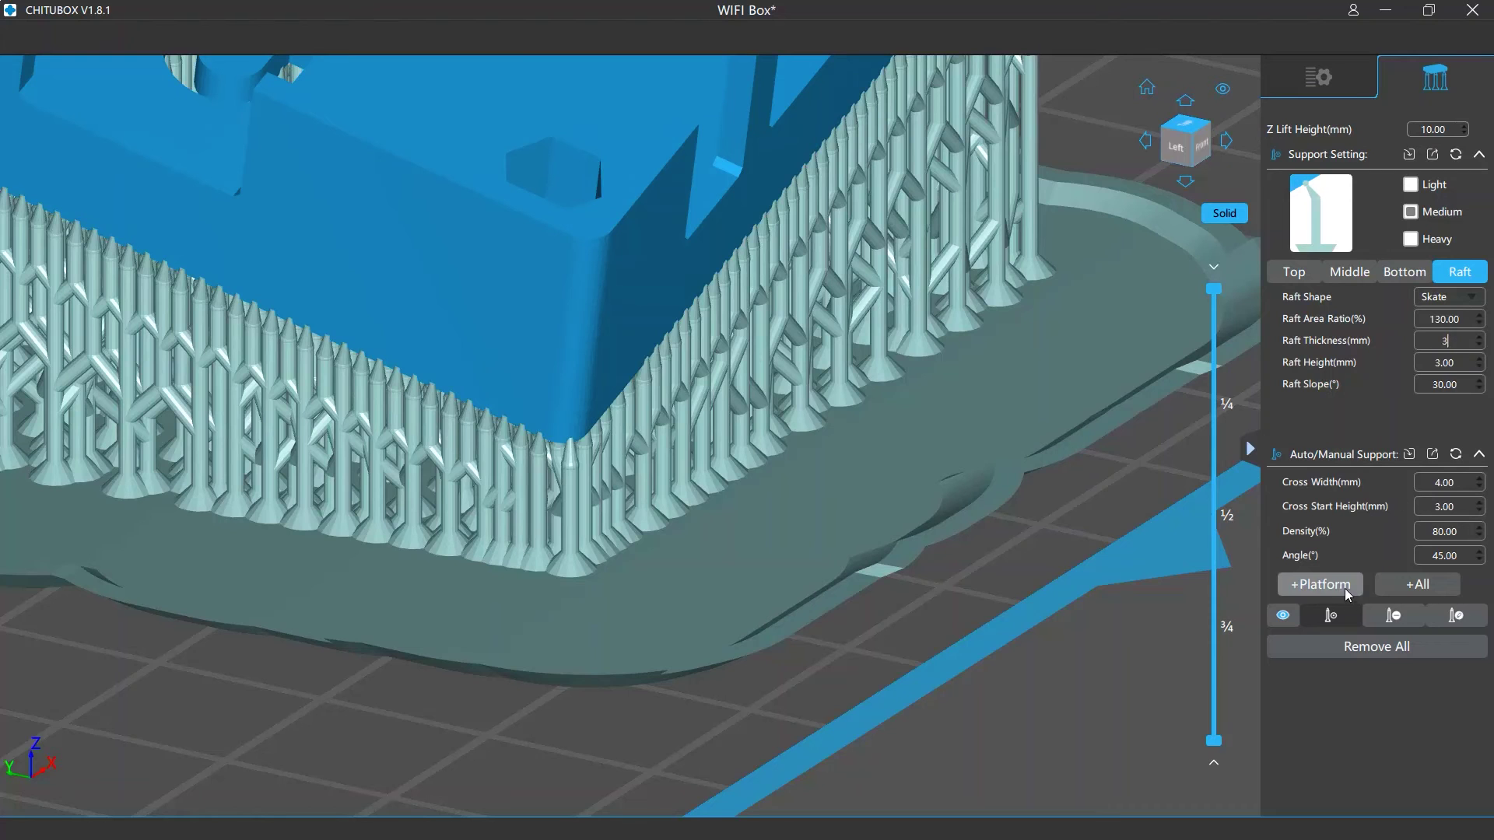
left_click(1321, 584)
left_click(705, 456)
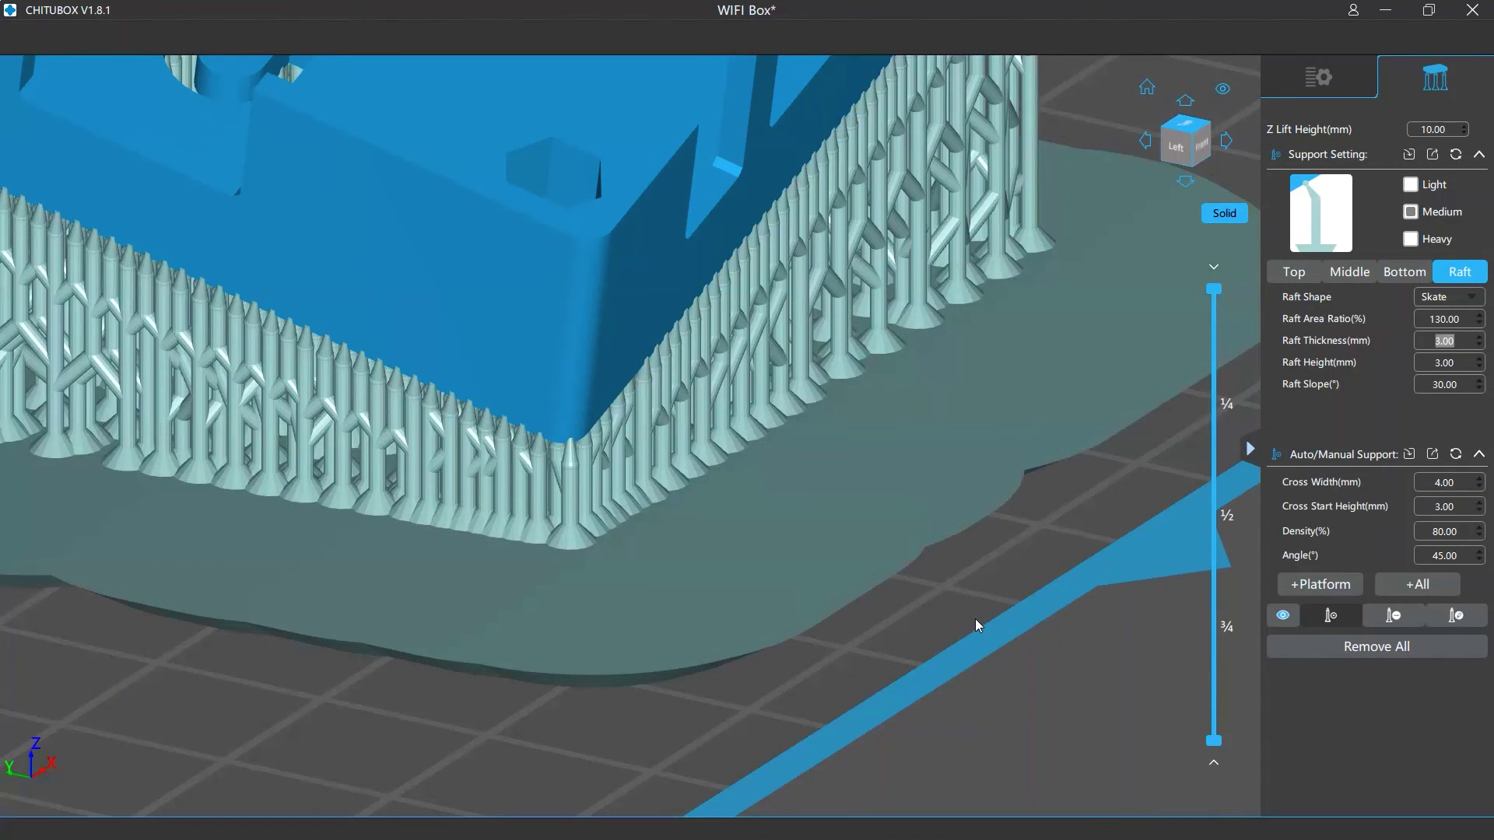
- Set the raft height to 5 mm and regenerate the platform supports with it
double_click(1461, 364)
type("5")
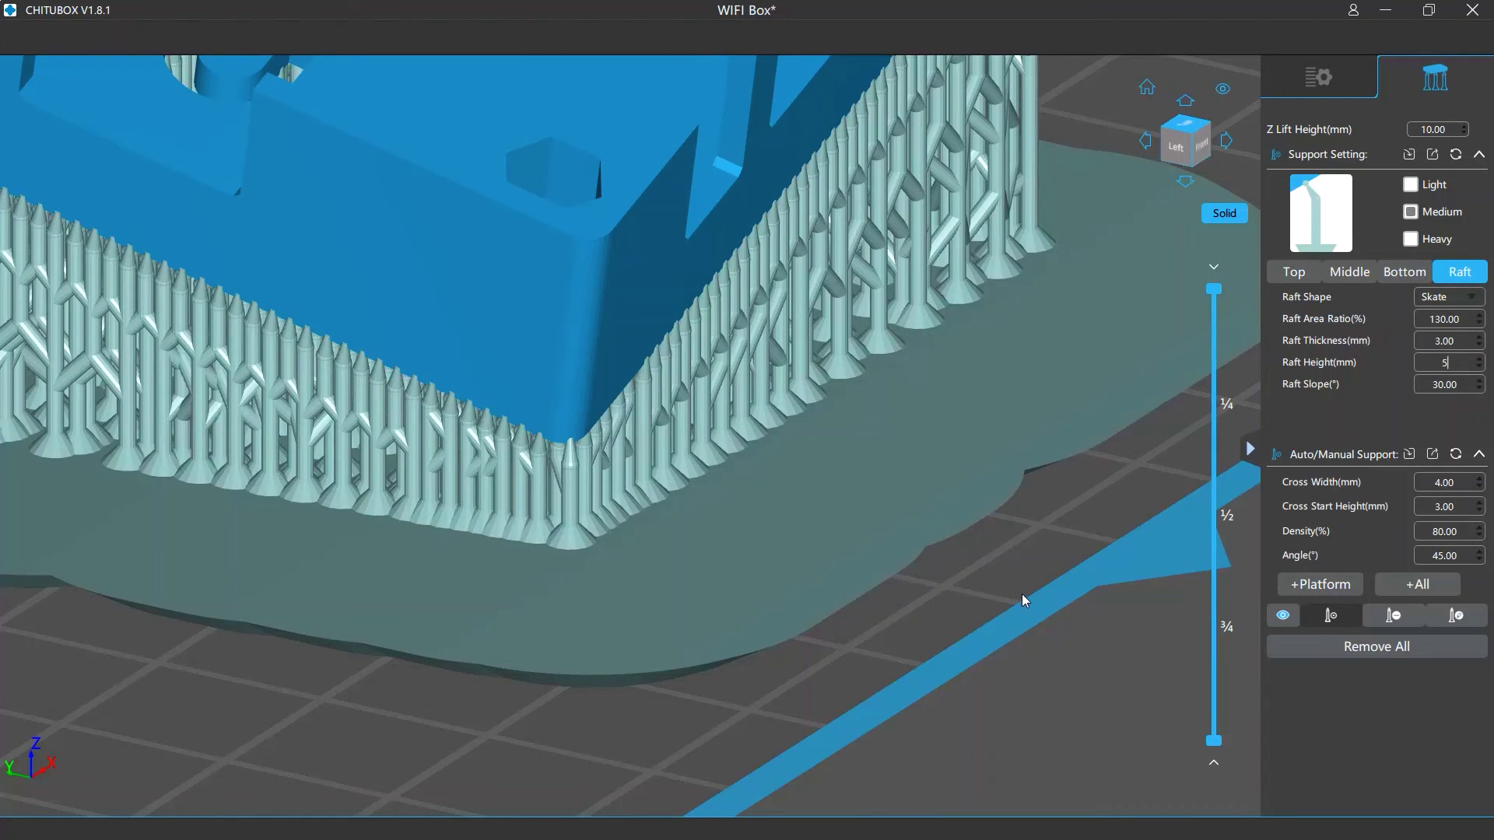
left_click(1296, 590)
left_click(692, 454)
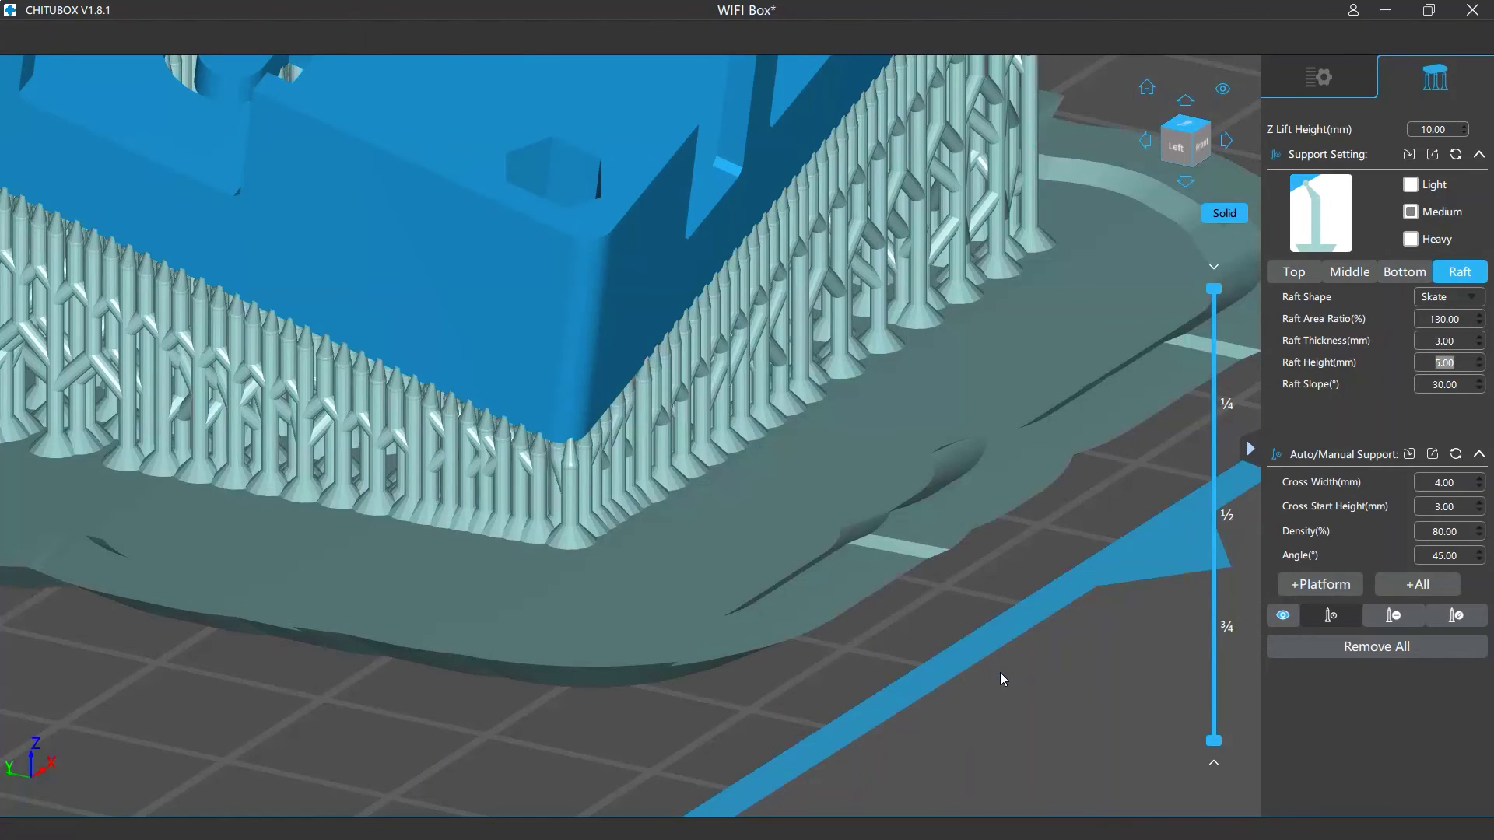
- Switch to the left side view, set the raft slope to 60° and regenerate the platform supports
left_click(1176, 147)
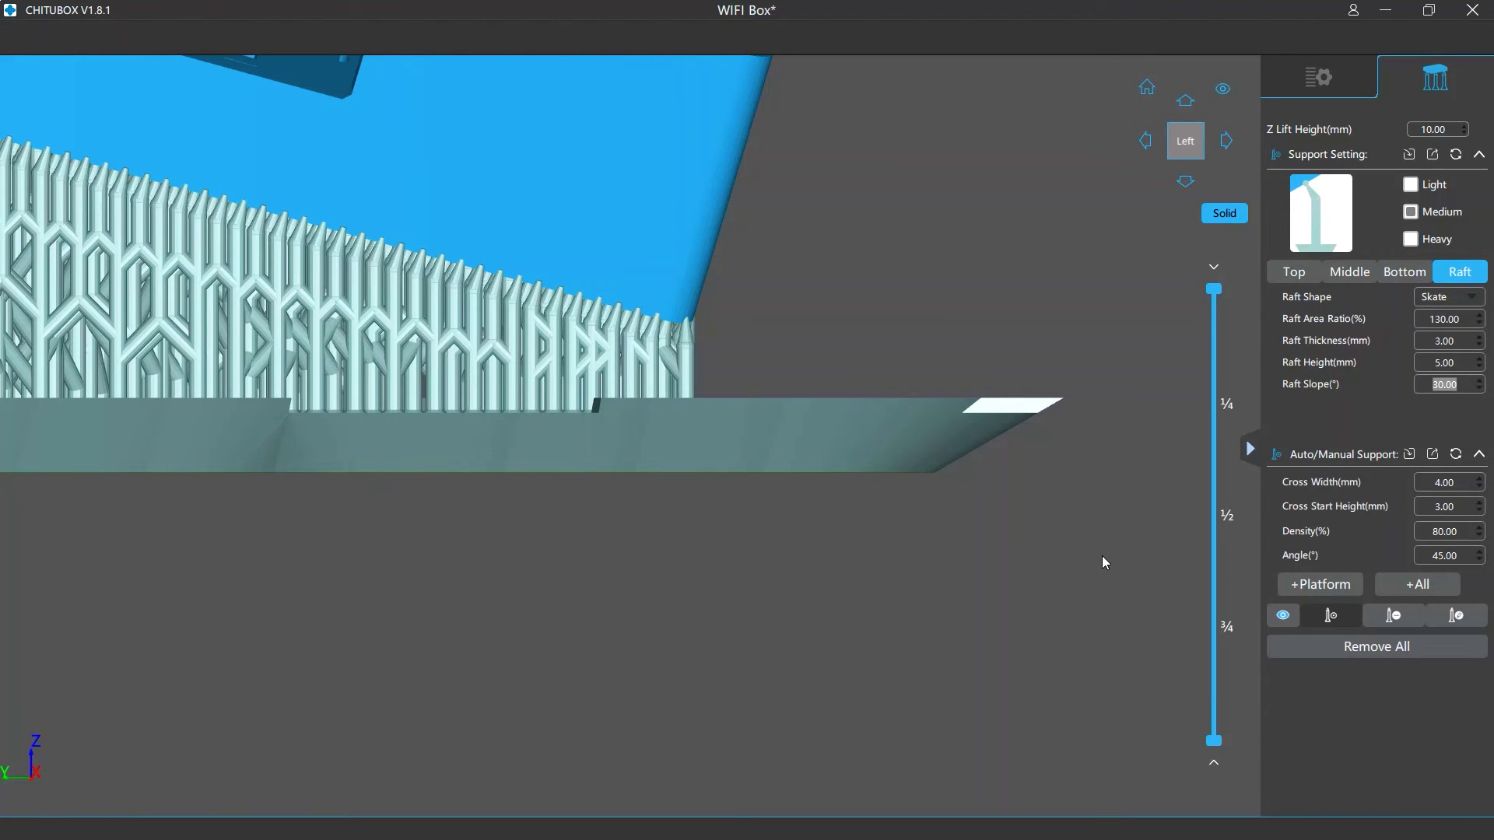
type("60")
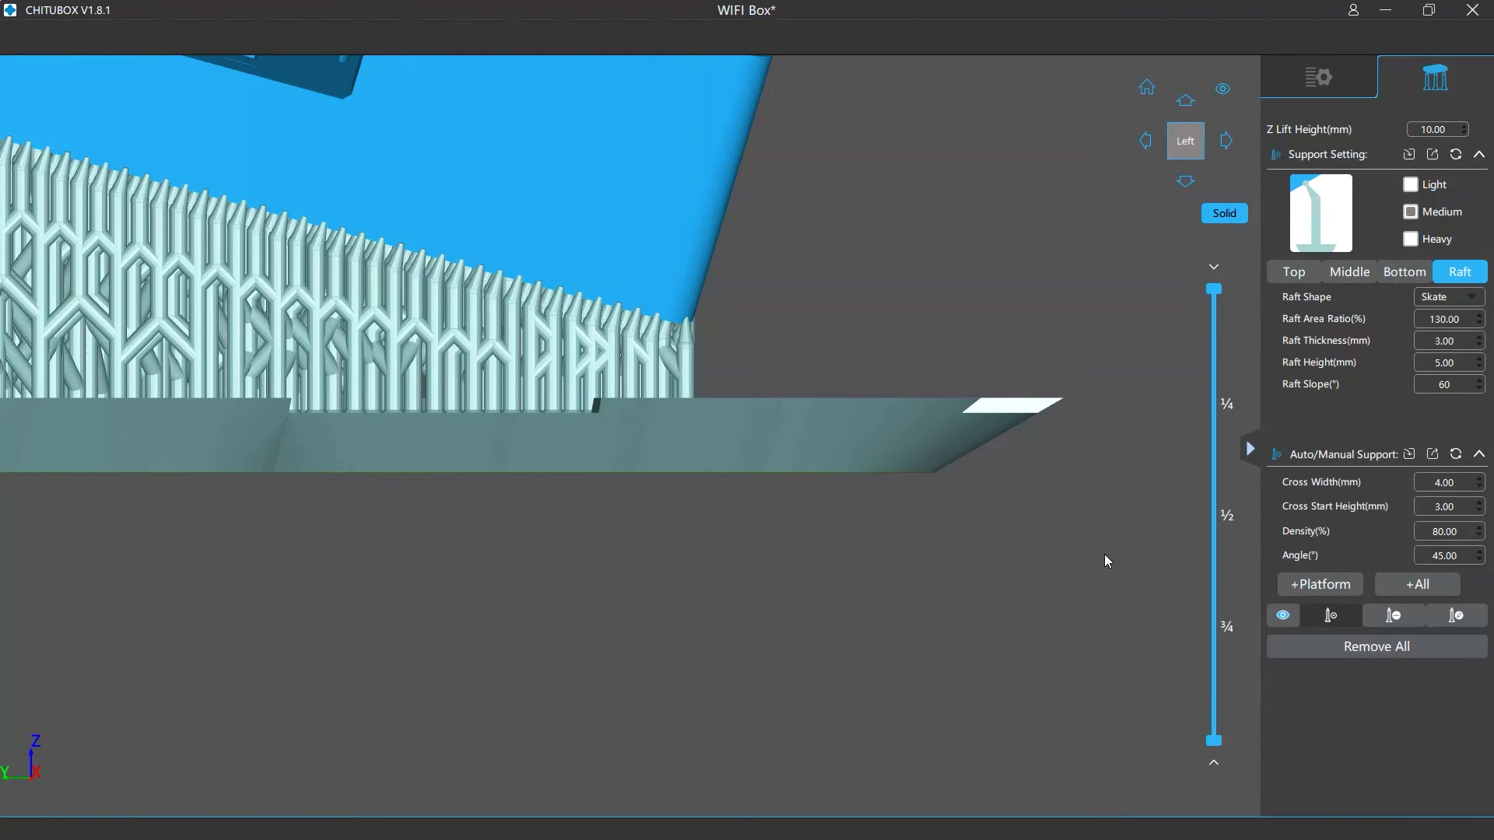
left_click(1292, 585)
left_click(692, 454)
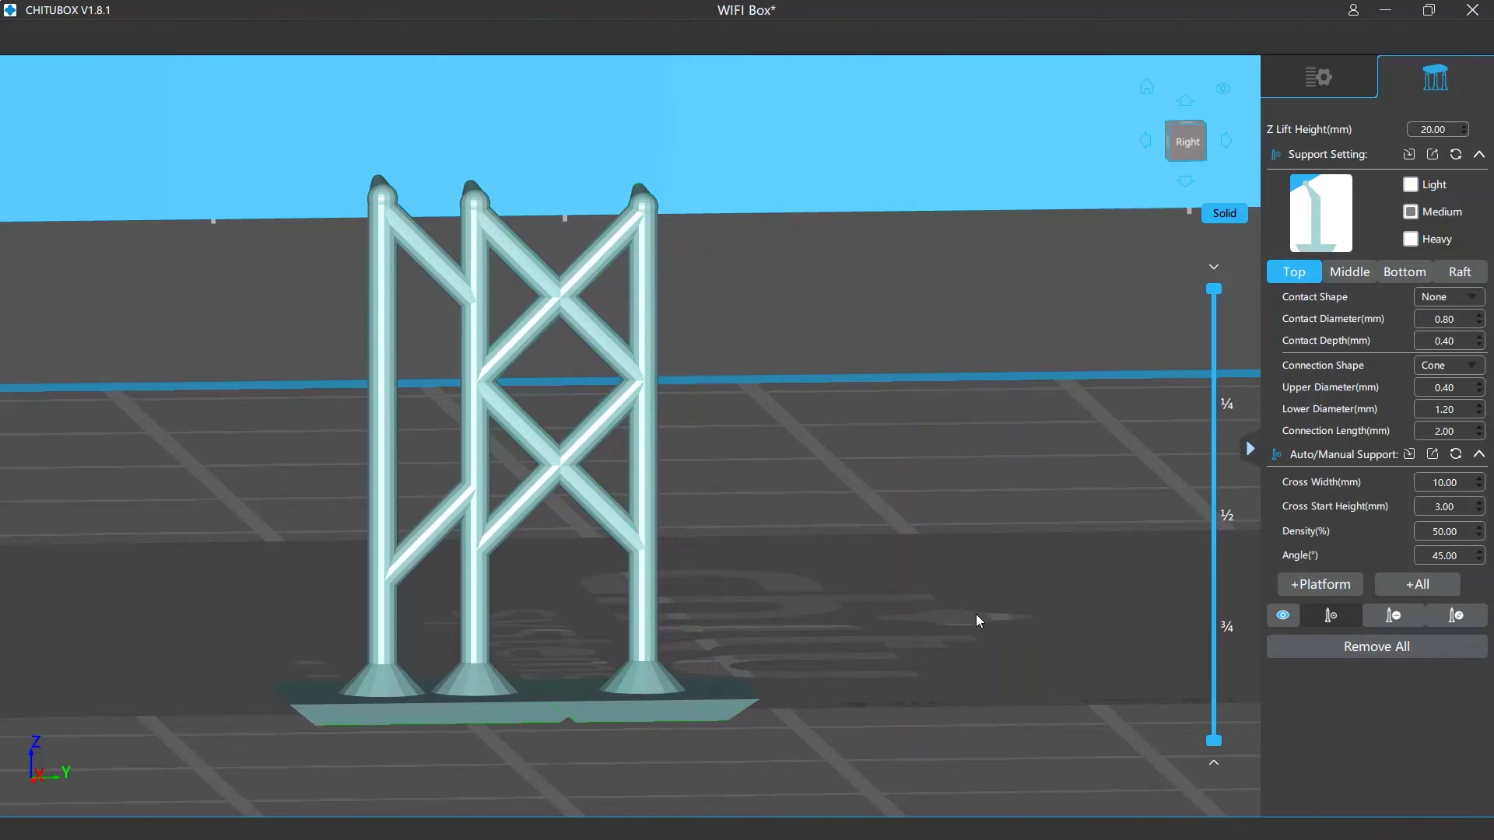
- Set the cross width to 4 mm and place two neighbouring supports under the cover
scroll(1449, 482, "down", 6)
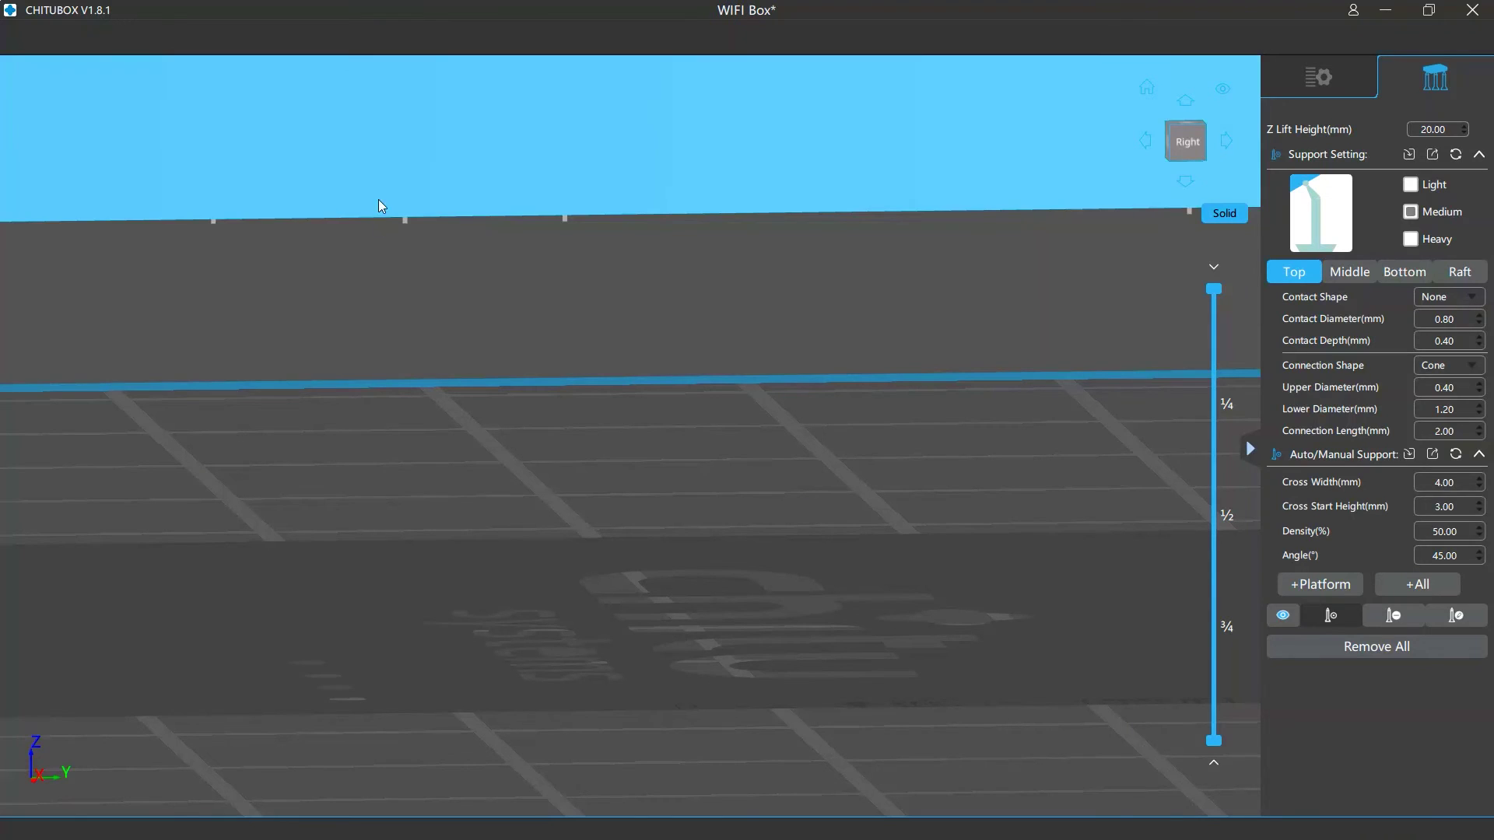
left_click(379, 180)
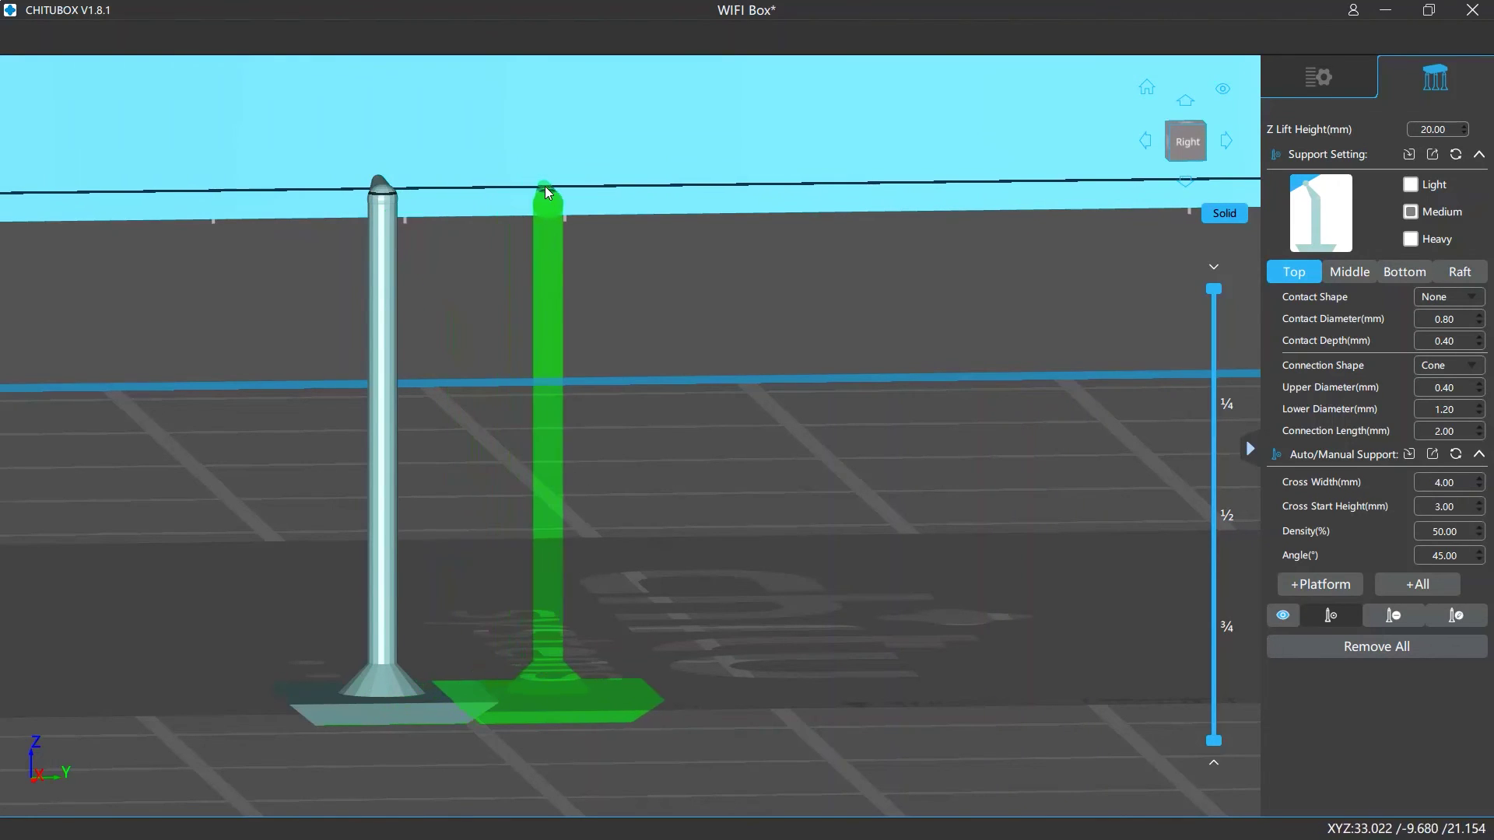
left_click(469, 187)
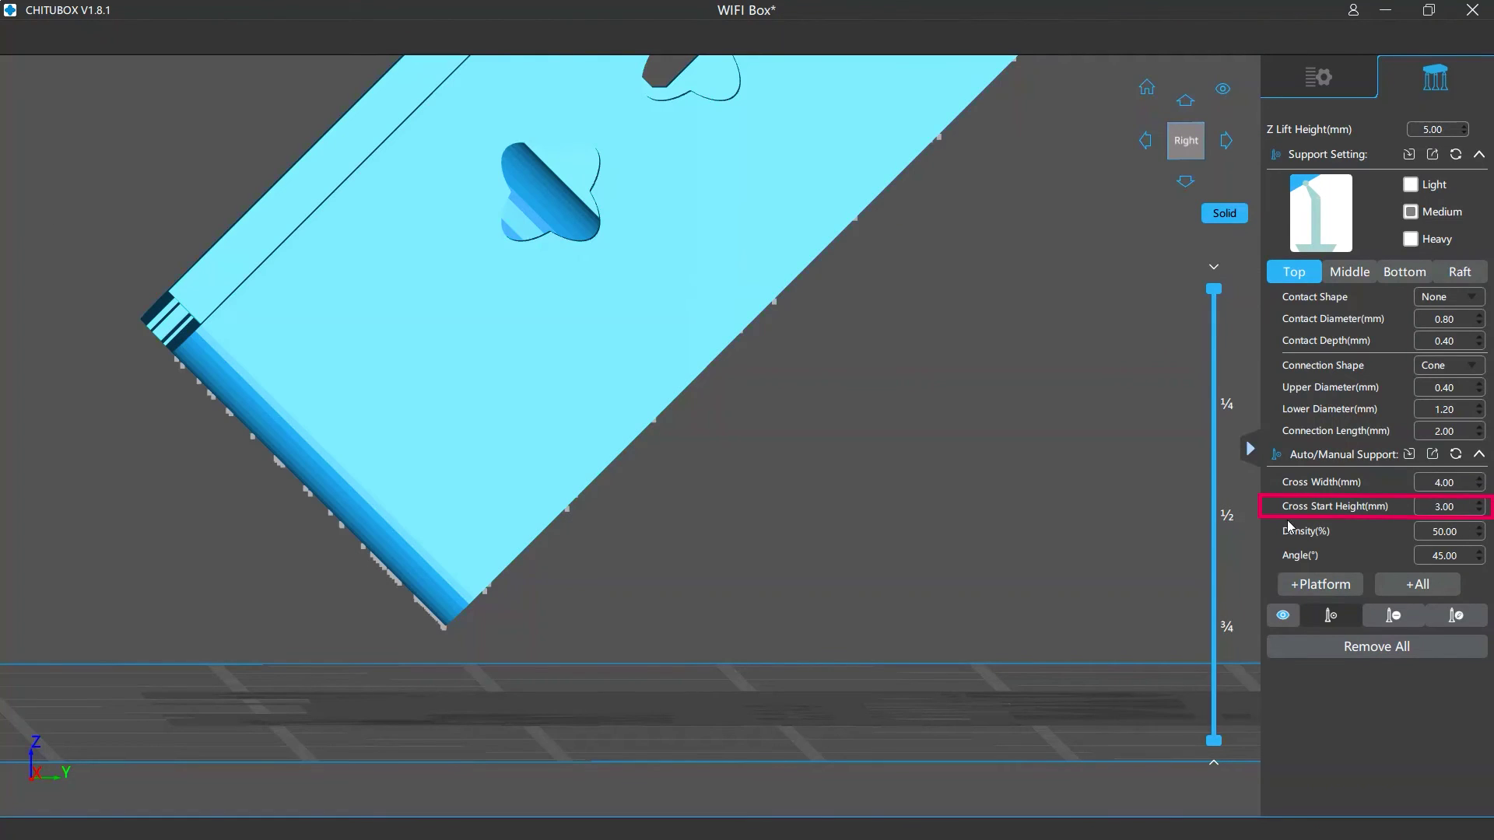
- Place five supports of increasing height in a row along the tilted cover's rising lower edge
mouse_move(1463, 510)
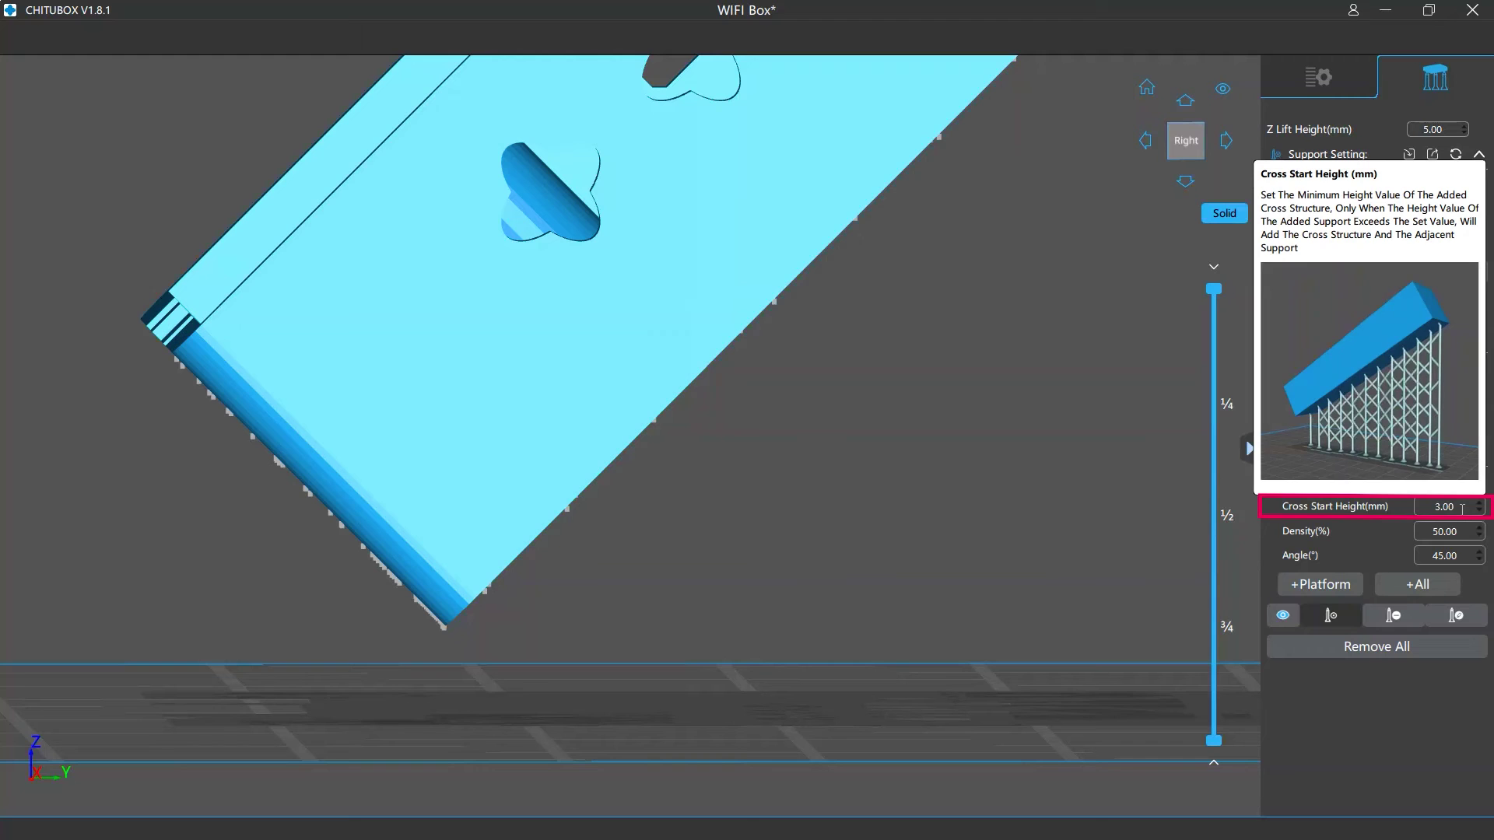
left_click(460, 582)
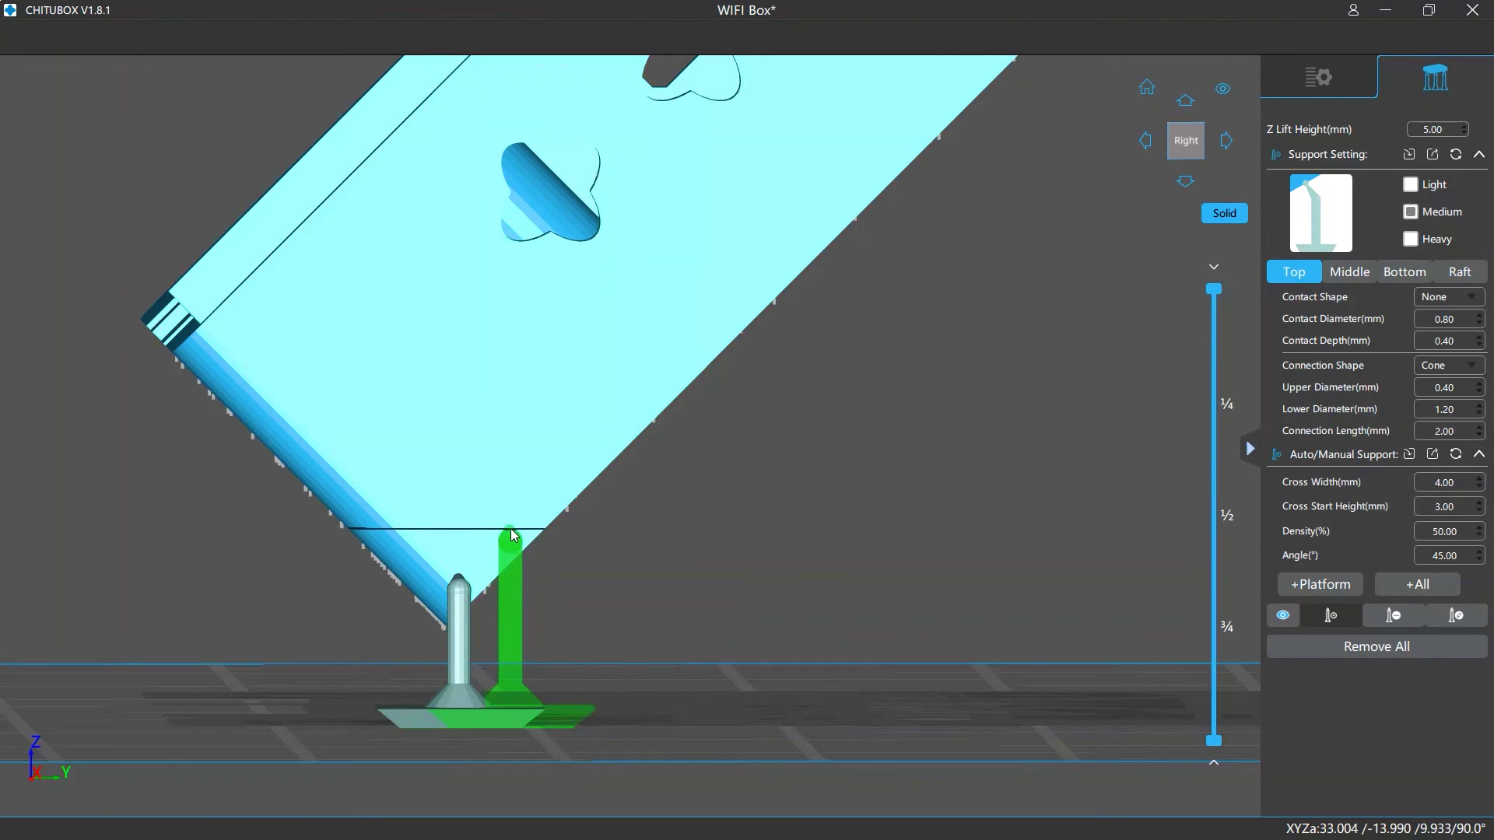
left_click(510, 531)
left_click(561, 473)
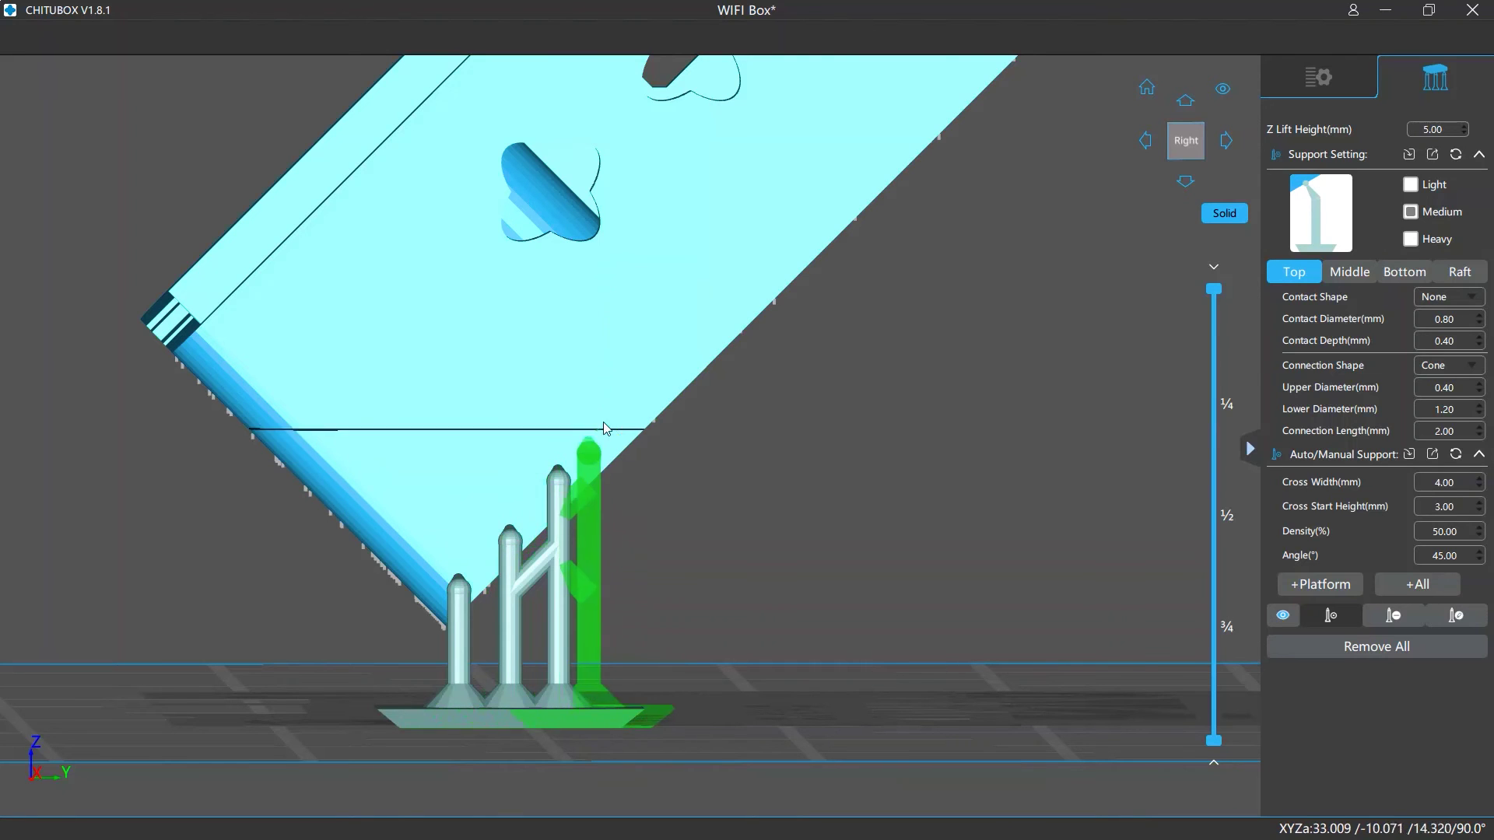
left_click(617, 414)
left_click(674, 360)
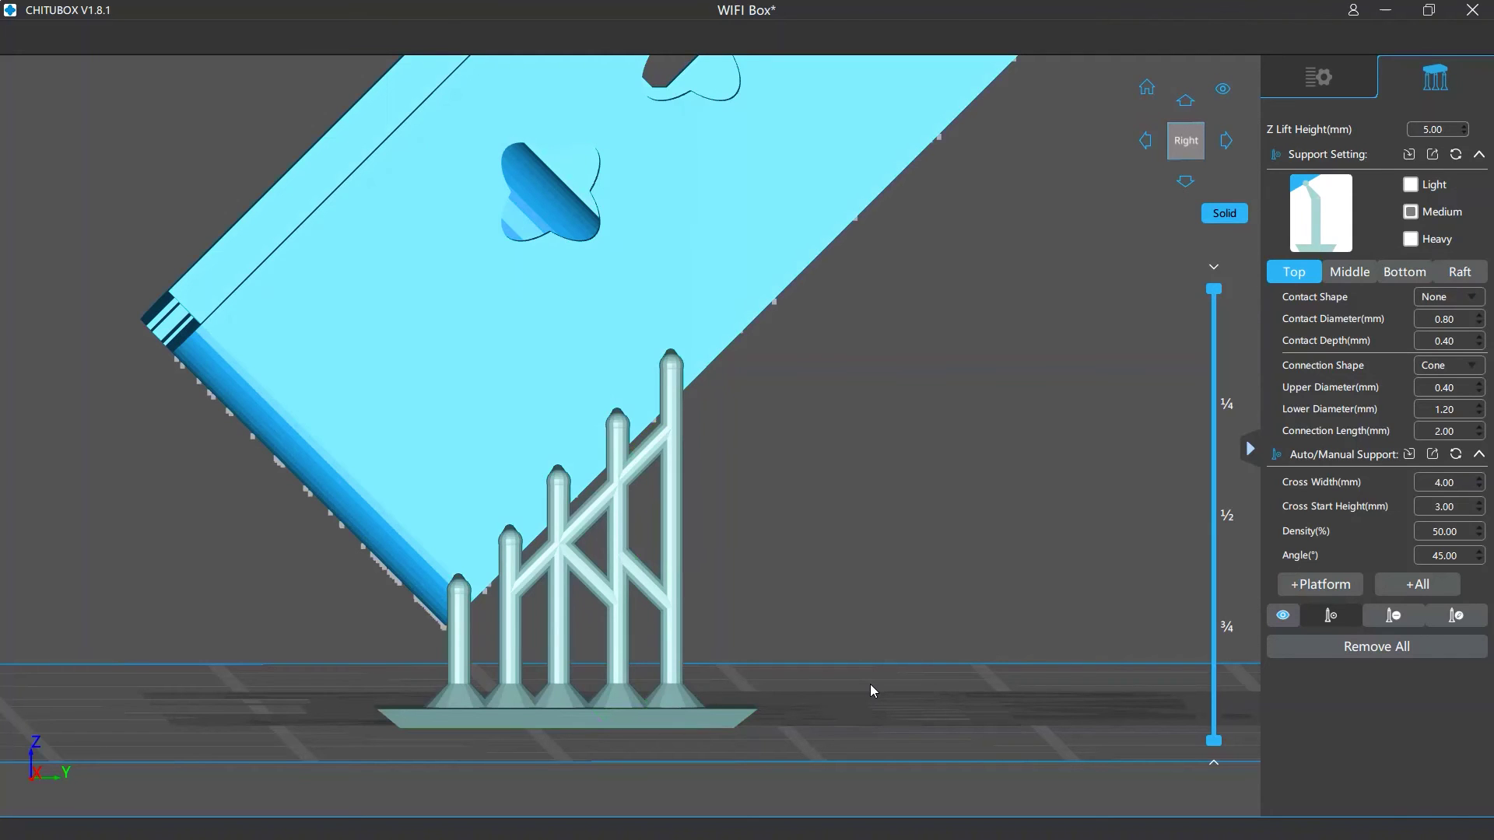
- Set the cross start height to 10 mm and place another row of supports up the cover's sloping edge
double_click(1460, 503)
type("10")
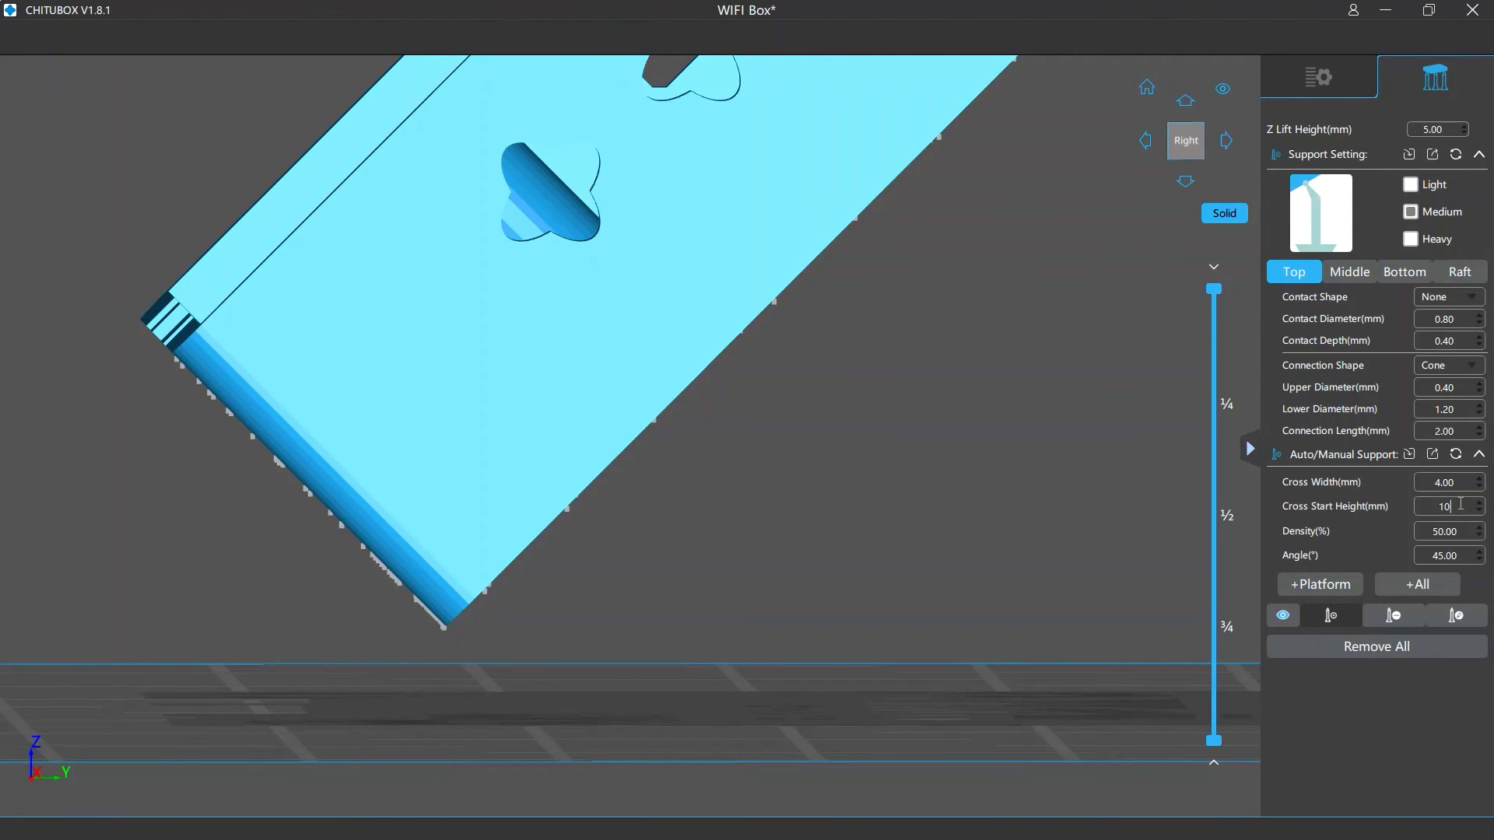
left_click(458, 577)
left_click_drag(525, 538, 886, 204)
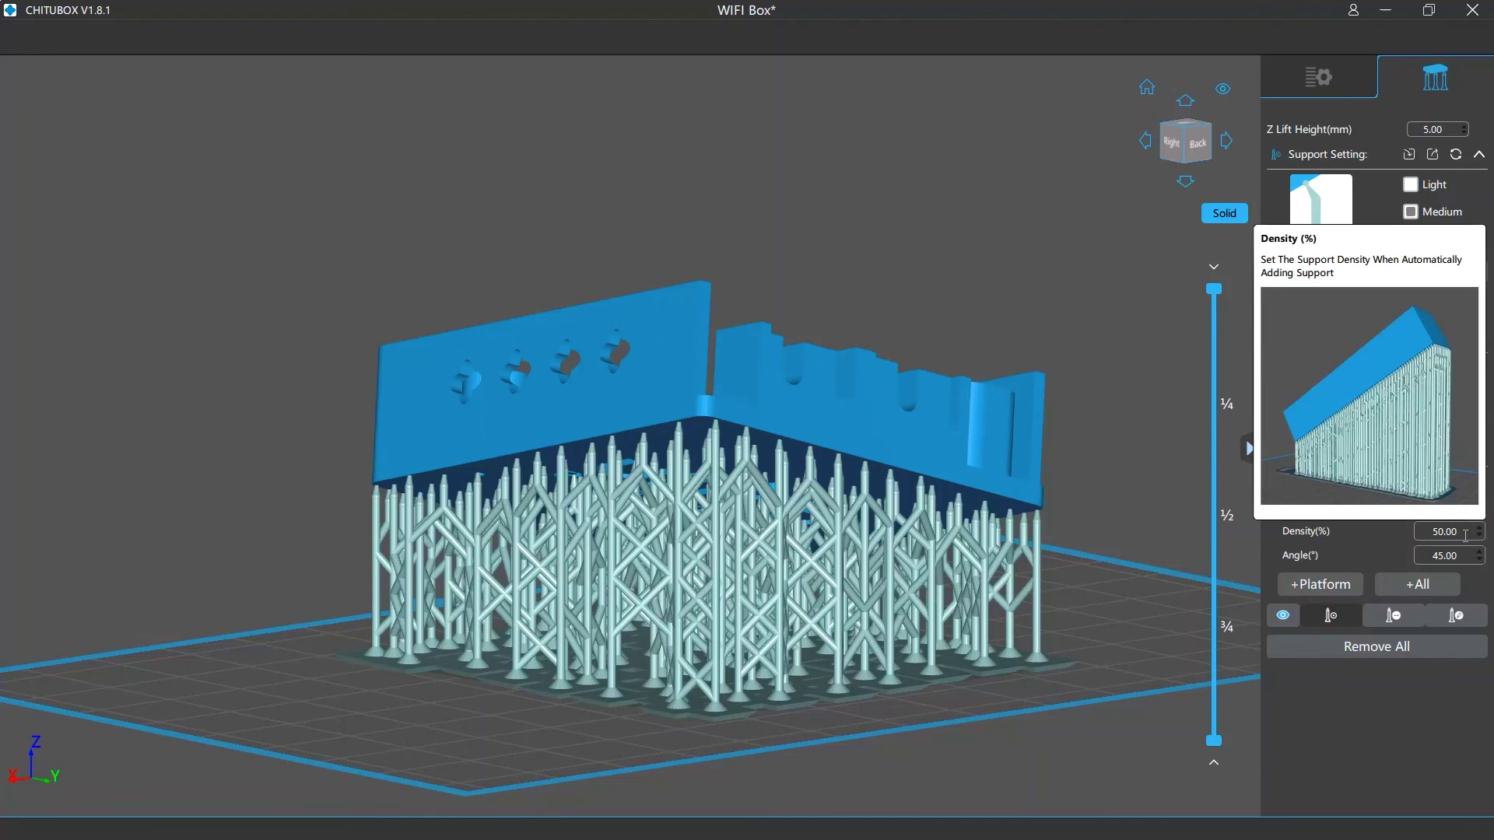
- Set the automatic support density to 30% and regenerate the platform supports under the box cover
double_click(1466, 532)
type("30")
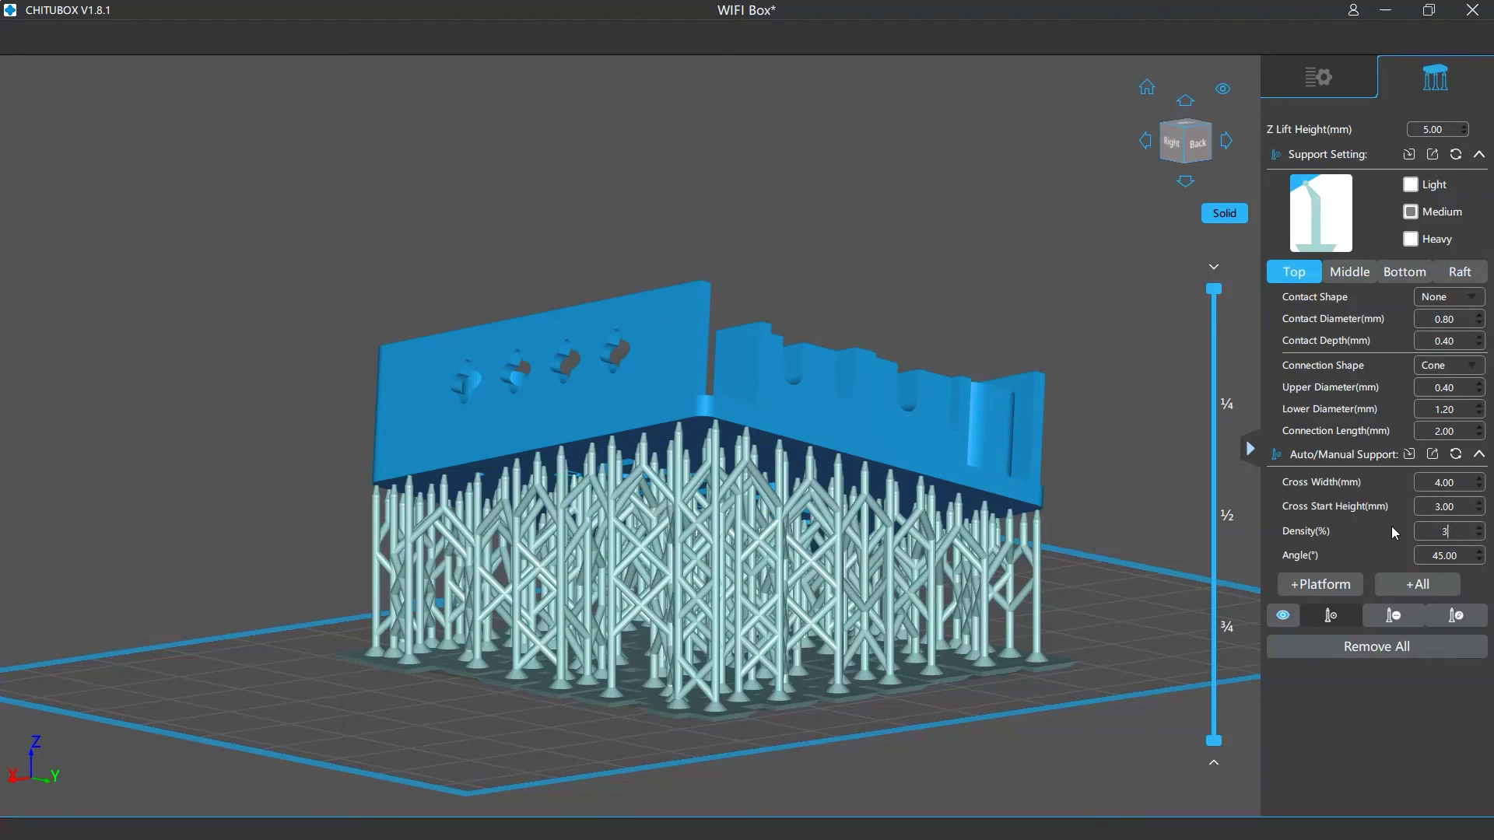
left_click(1308, 586)
left_click(692, 452)
- Raise the automatic support density to 80% and regenerate the platform supports for comparison
double_click(1465, 533)
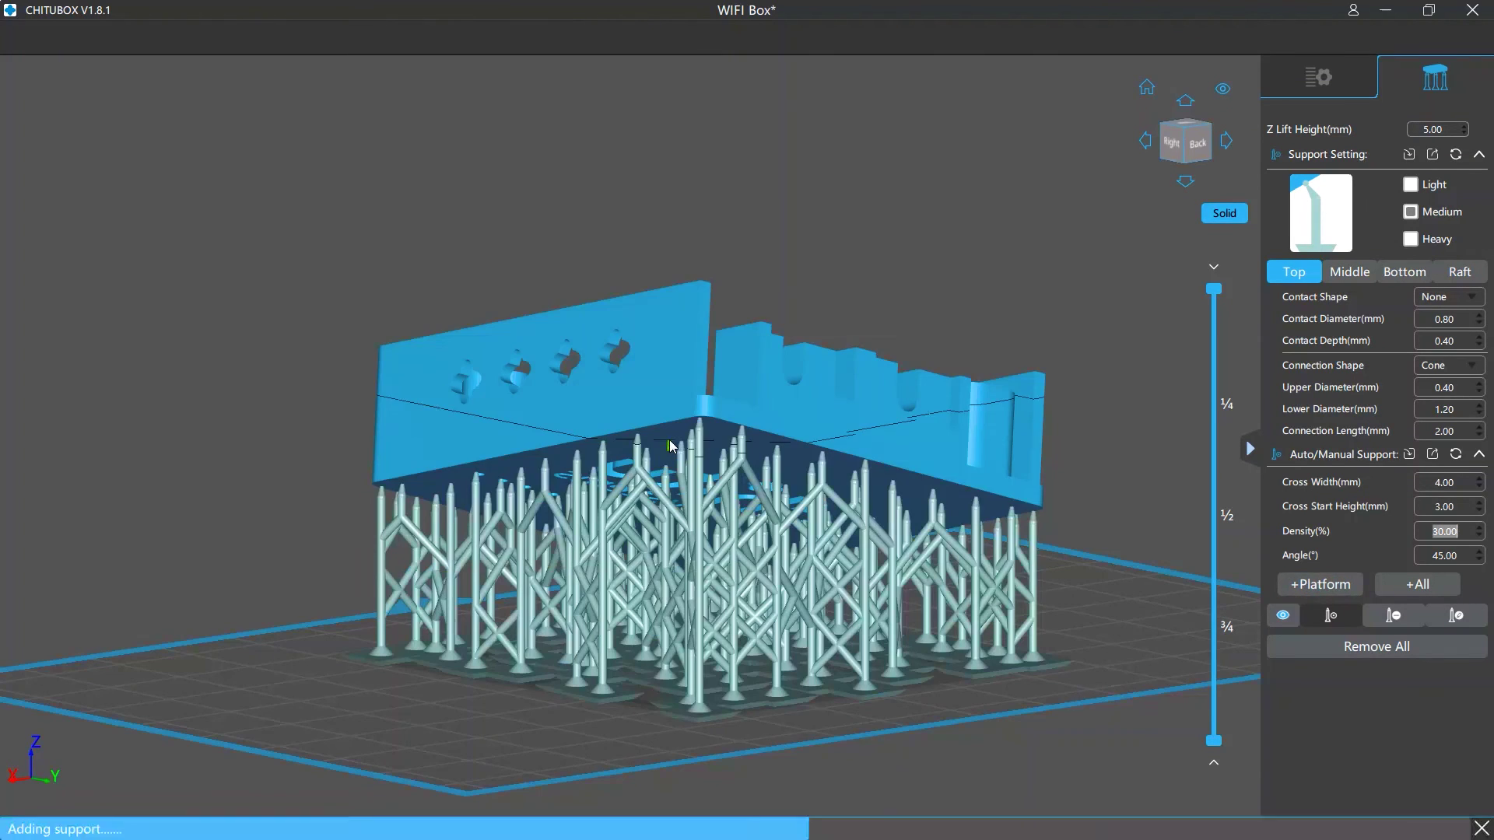
type("80")
left_click(1320, 585)
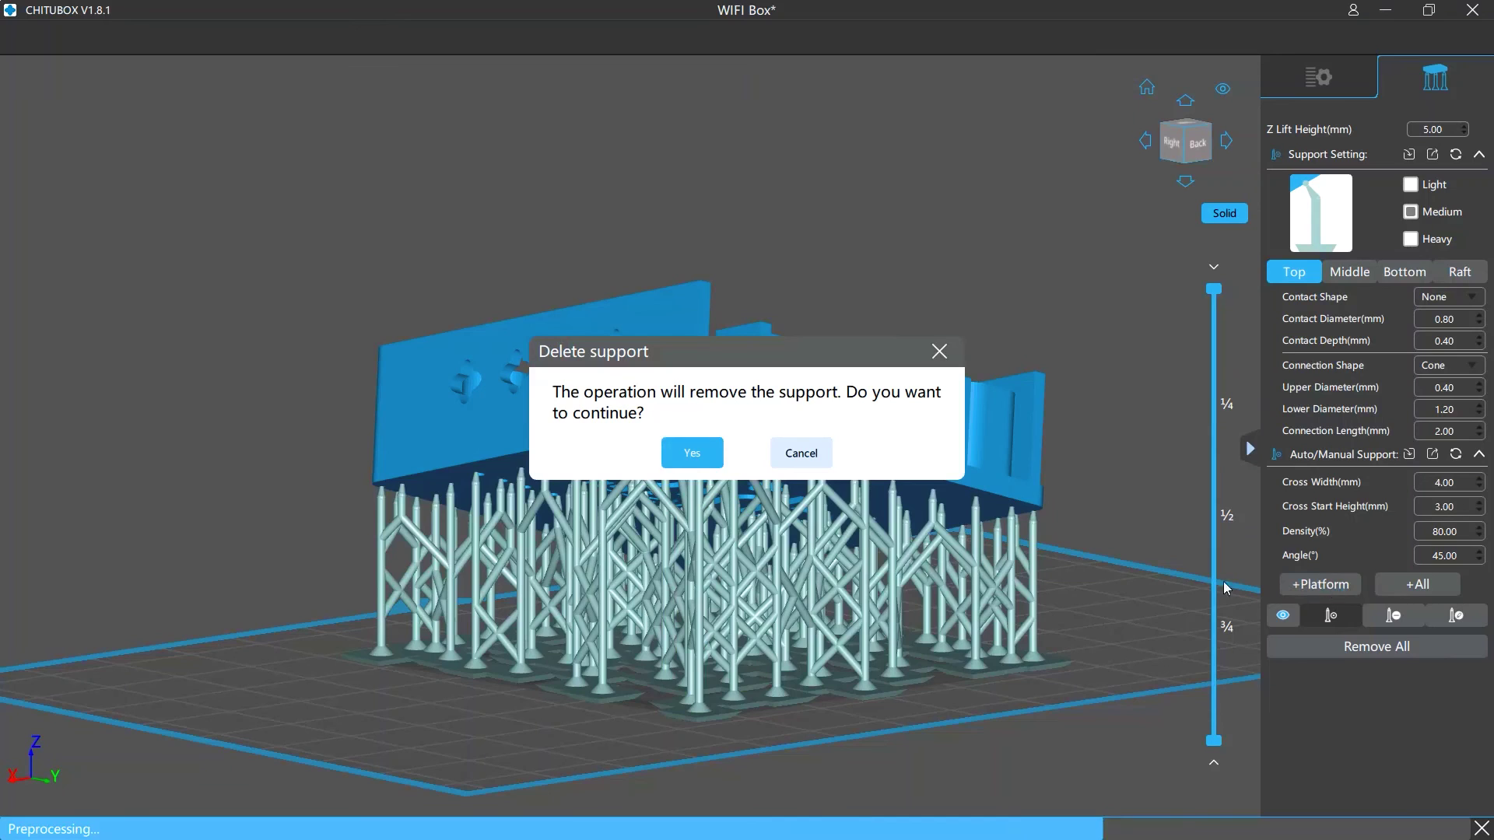
left_click(691, 453)
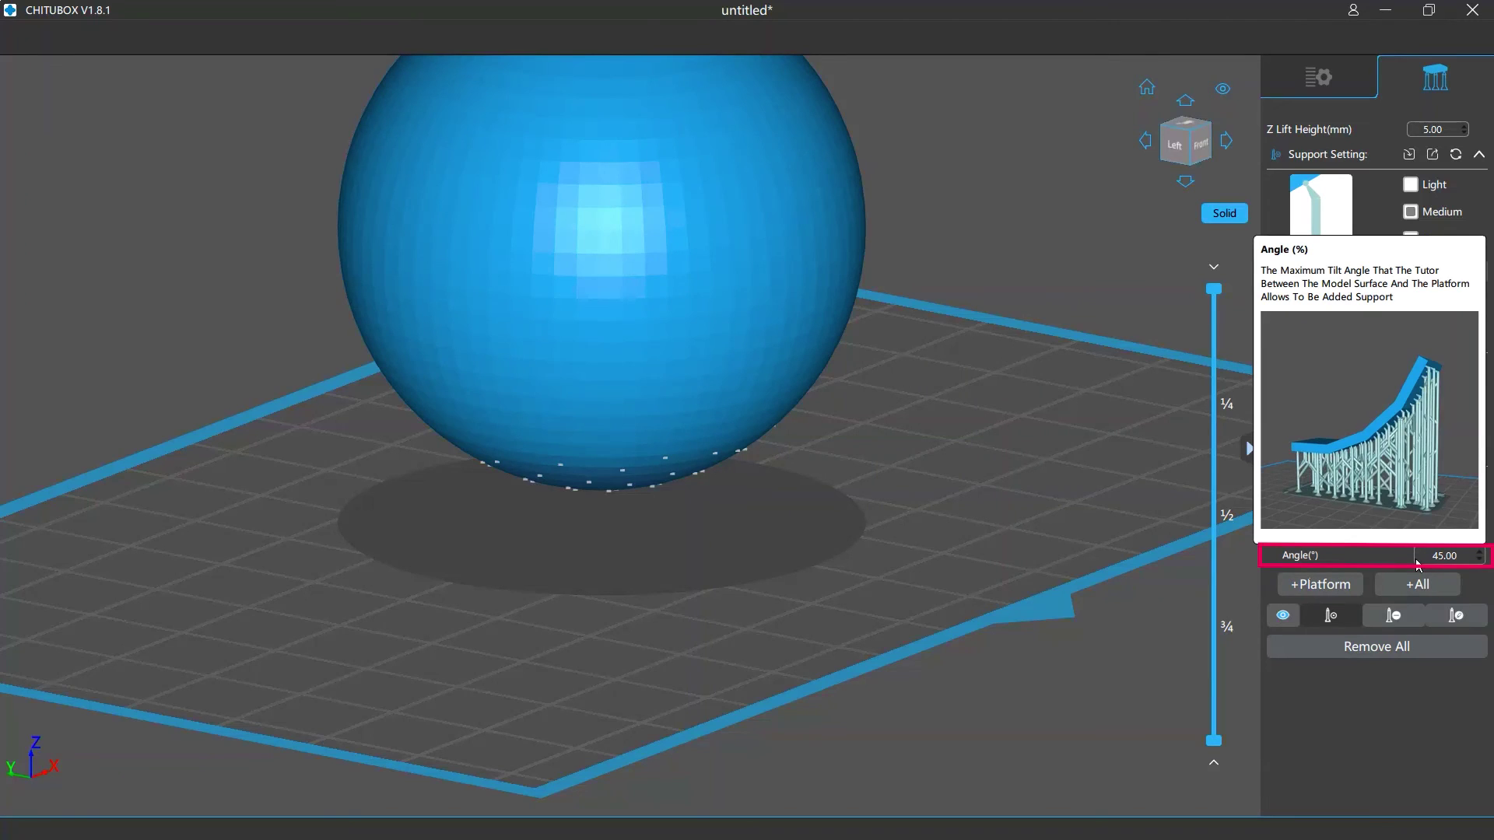
- Set the support angle to 60° and regenerate the platform supports under the sphere
left_click(1418, 559)
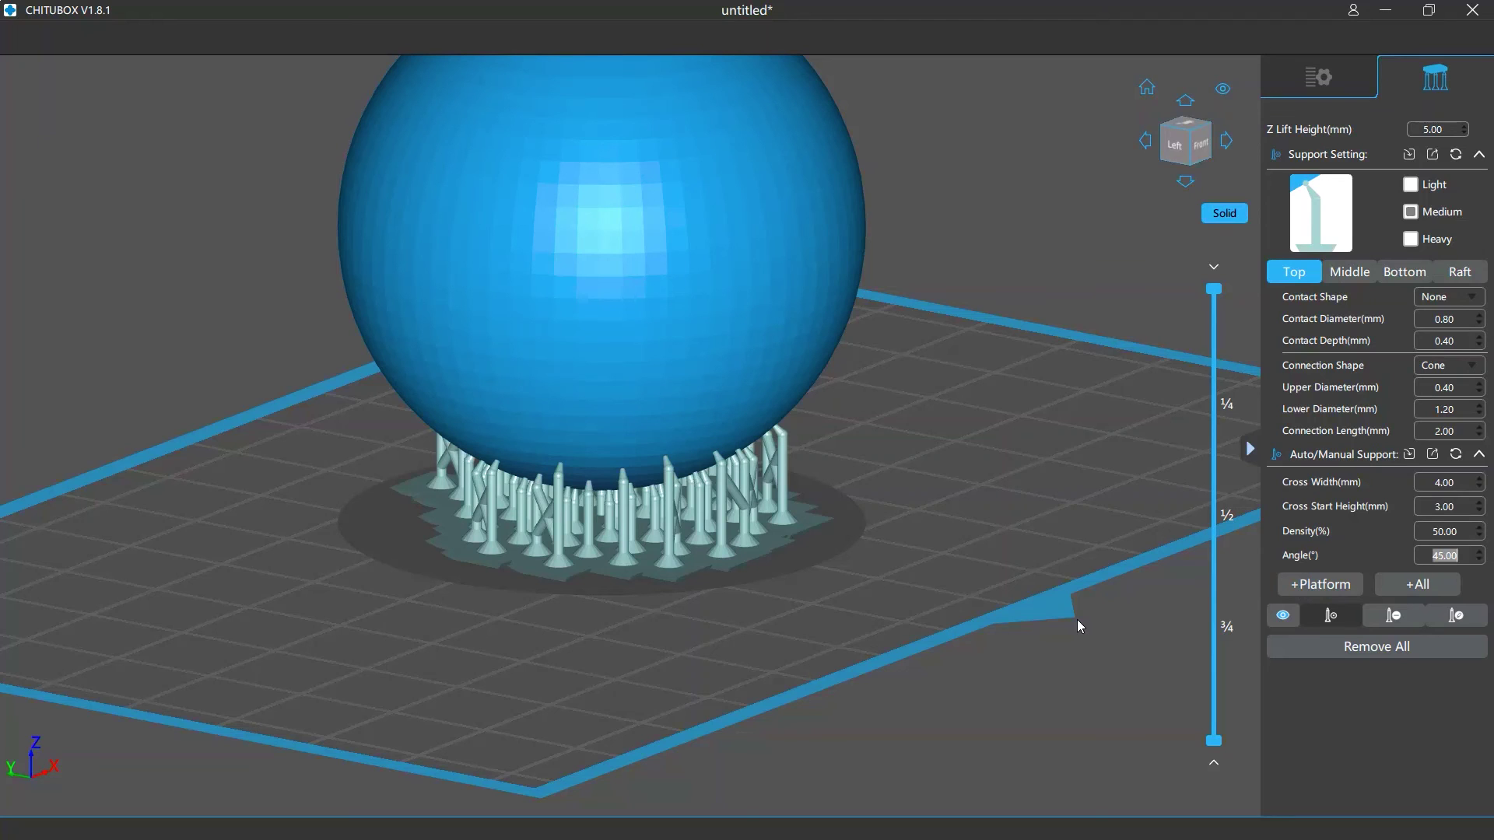
type("60")
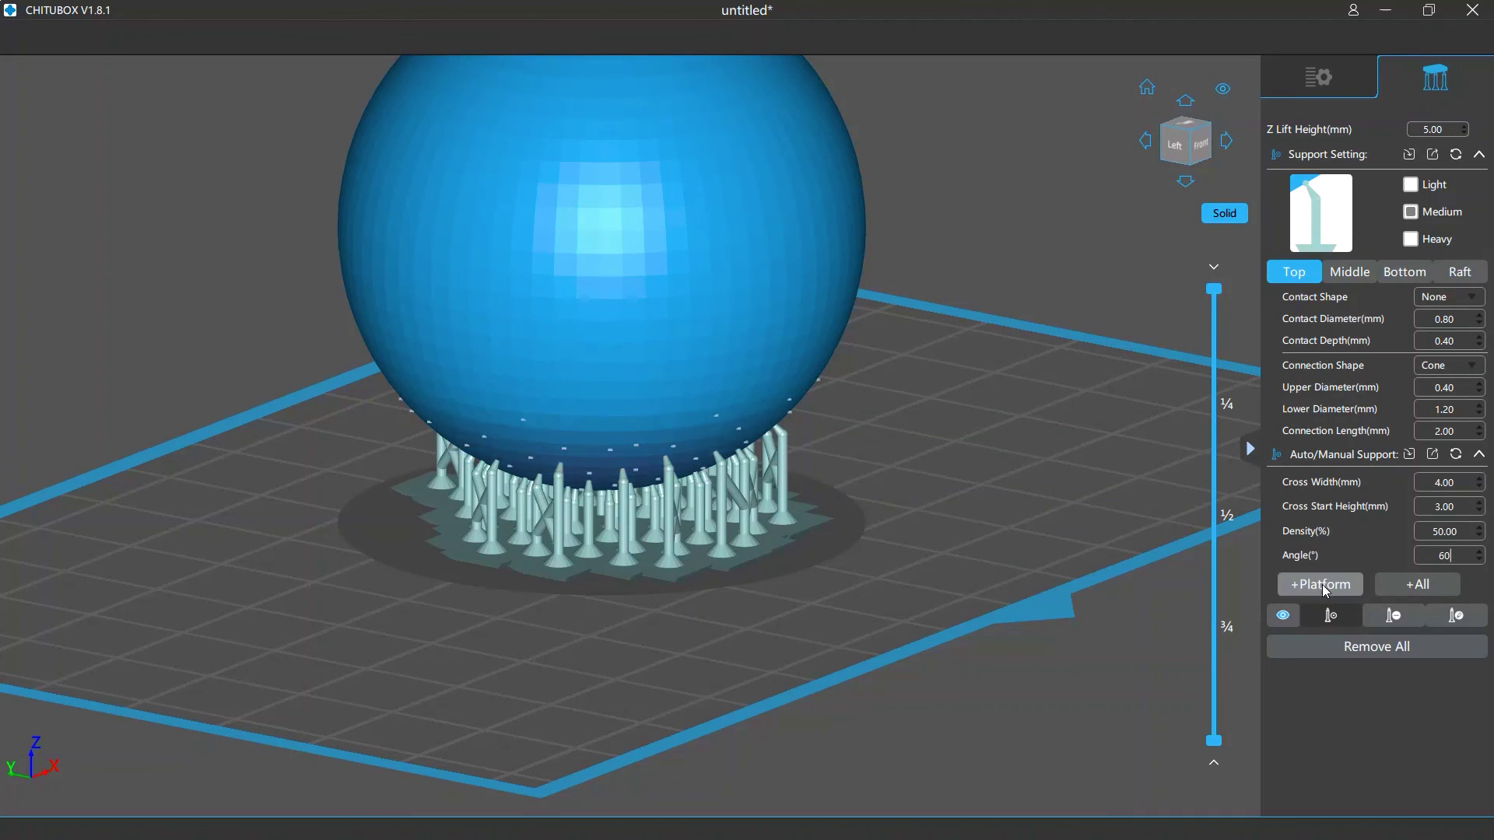
left_click(1325, 588)
left_click(692, 465)
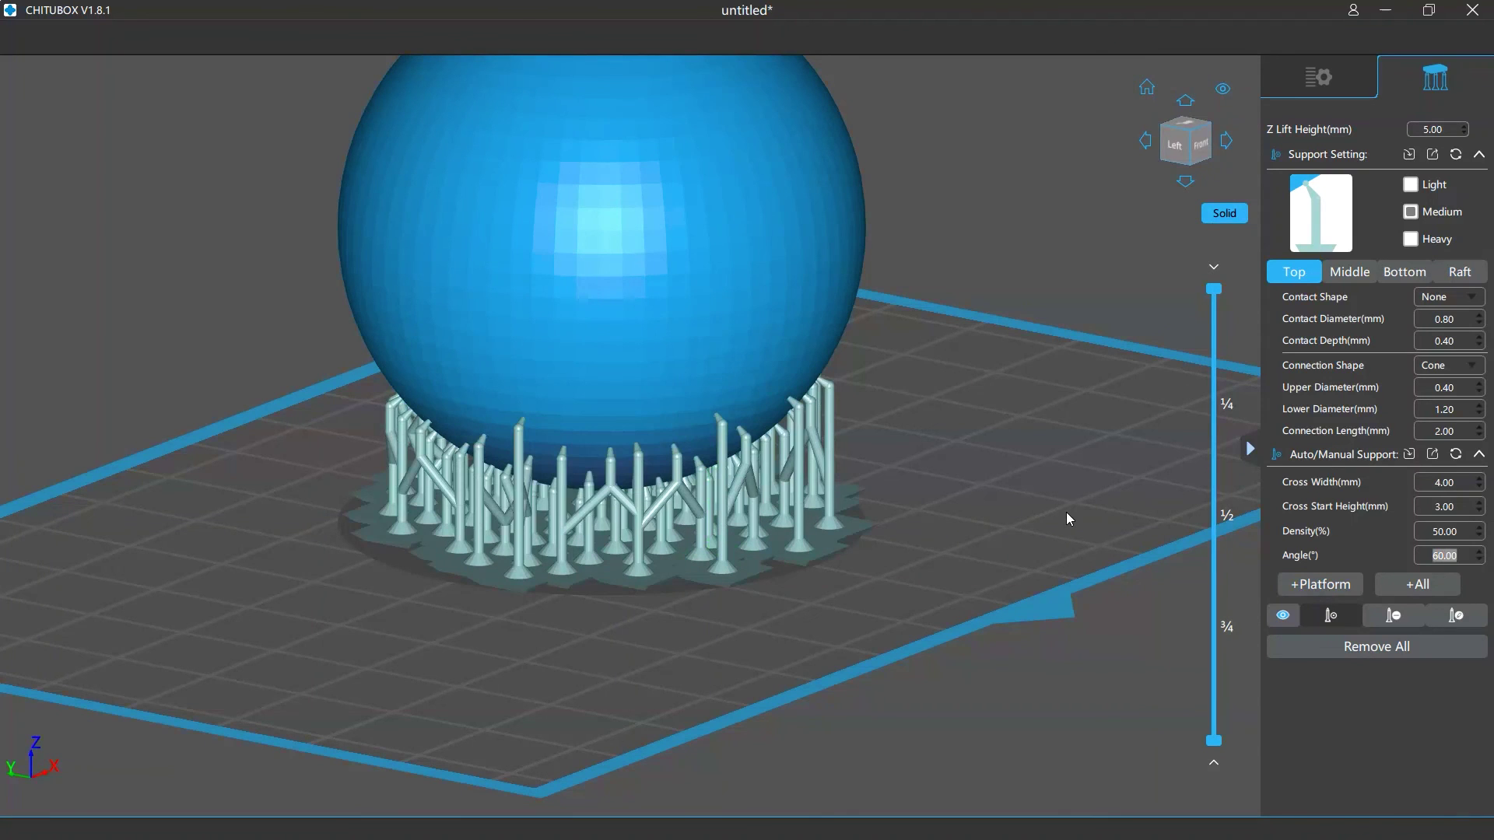
- Lower the support angle to 30° and regenerate the sphere's platform supports
type("30")
left_click(1320, 584)
left_click(692, 464)
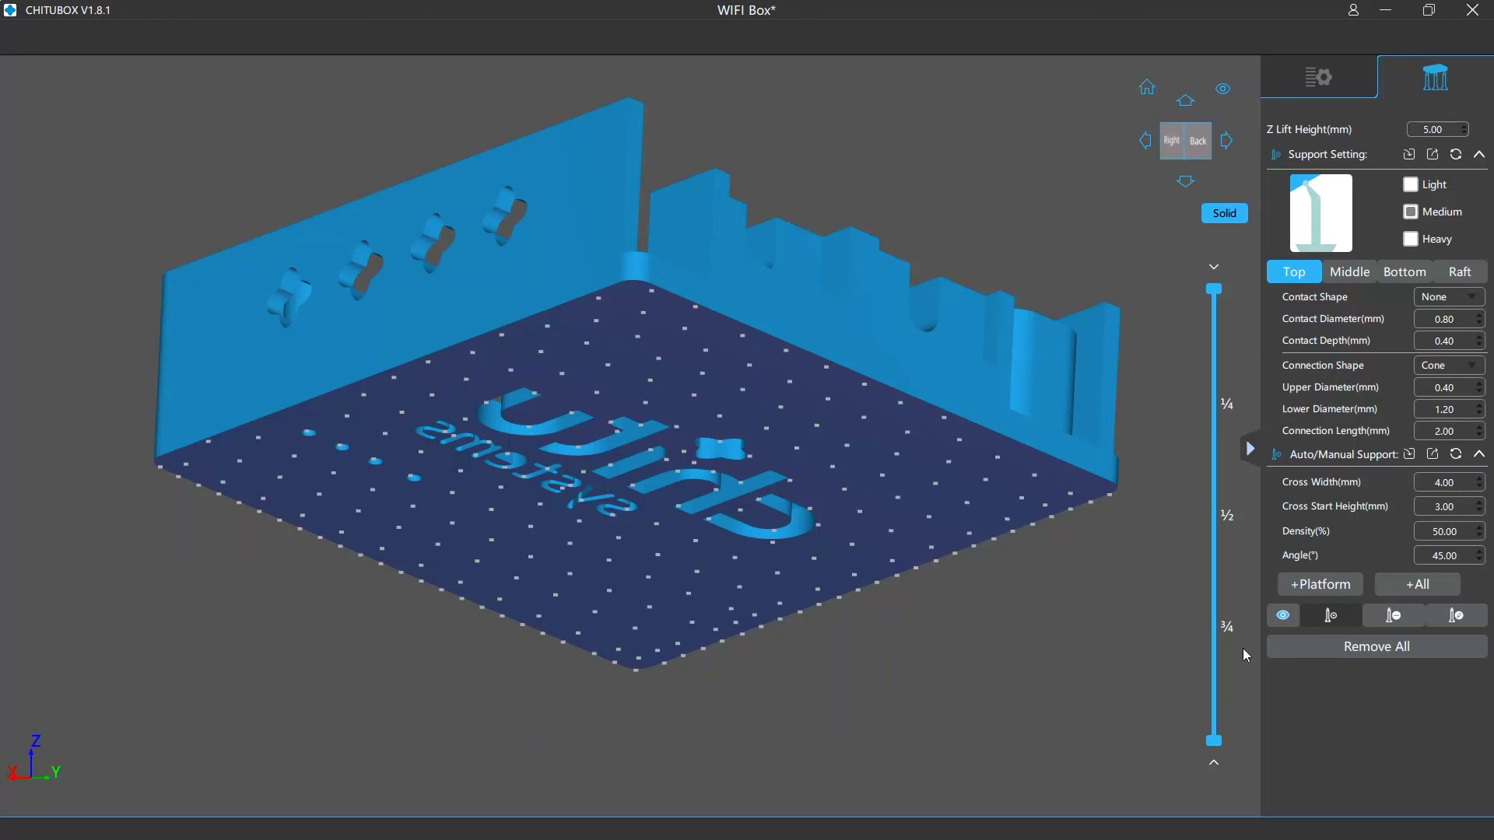
- Manually add two supports under the cover's base, a third between them and a fourth at the row's end
key("a")
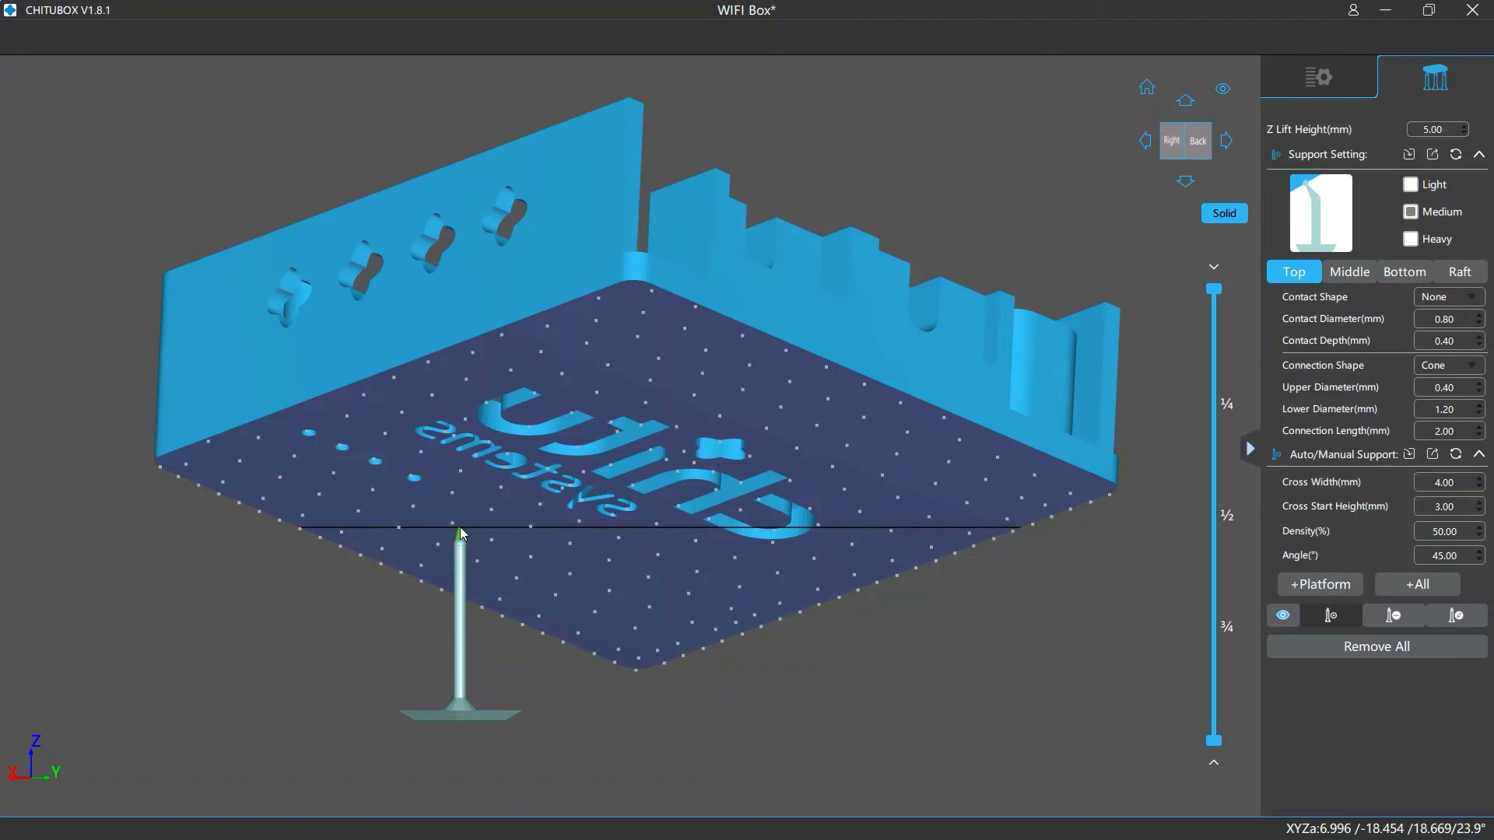
left_click(462, 533)
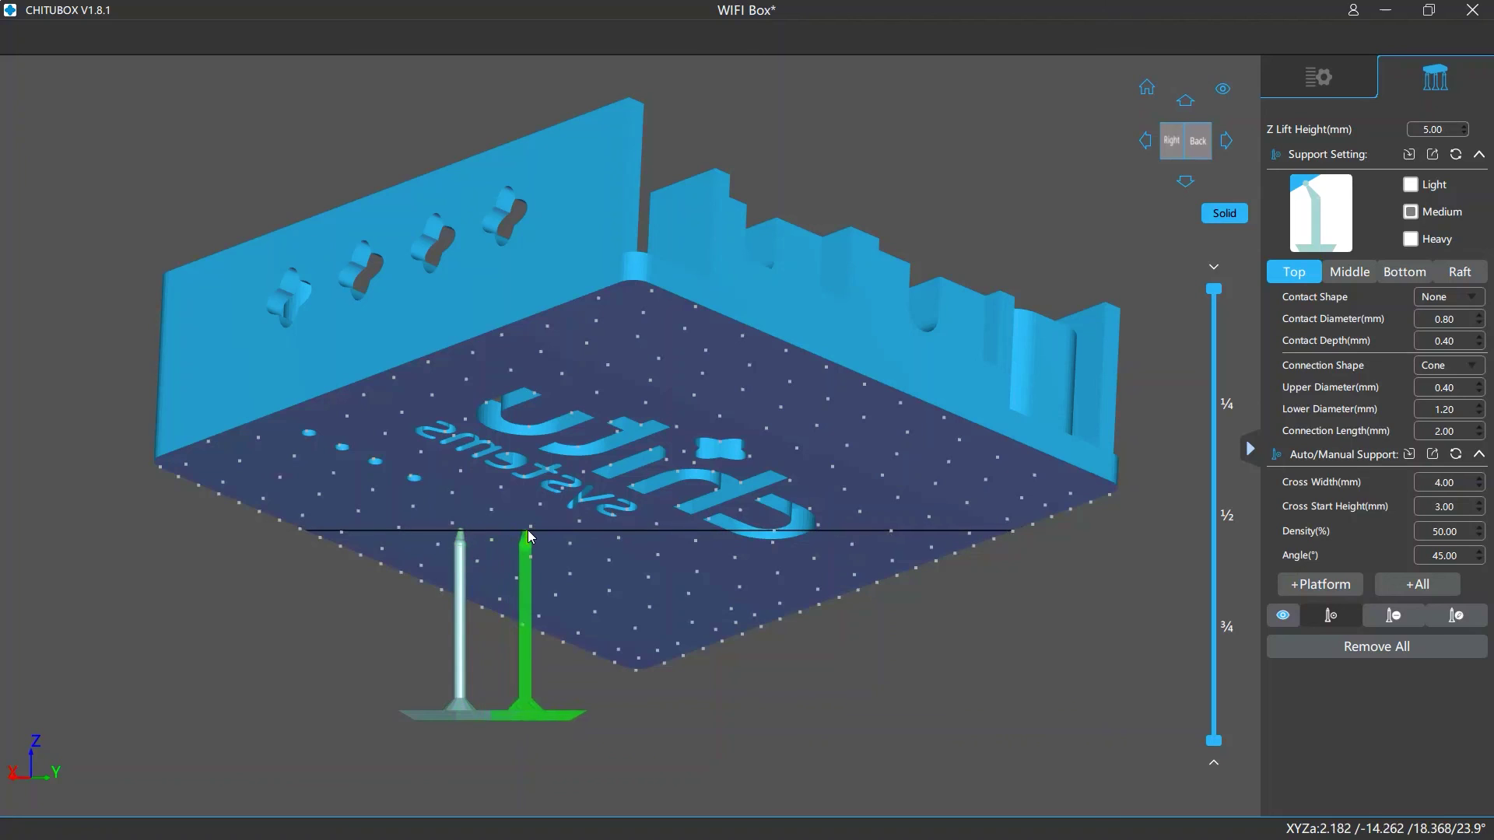
left_click(527, 535)
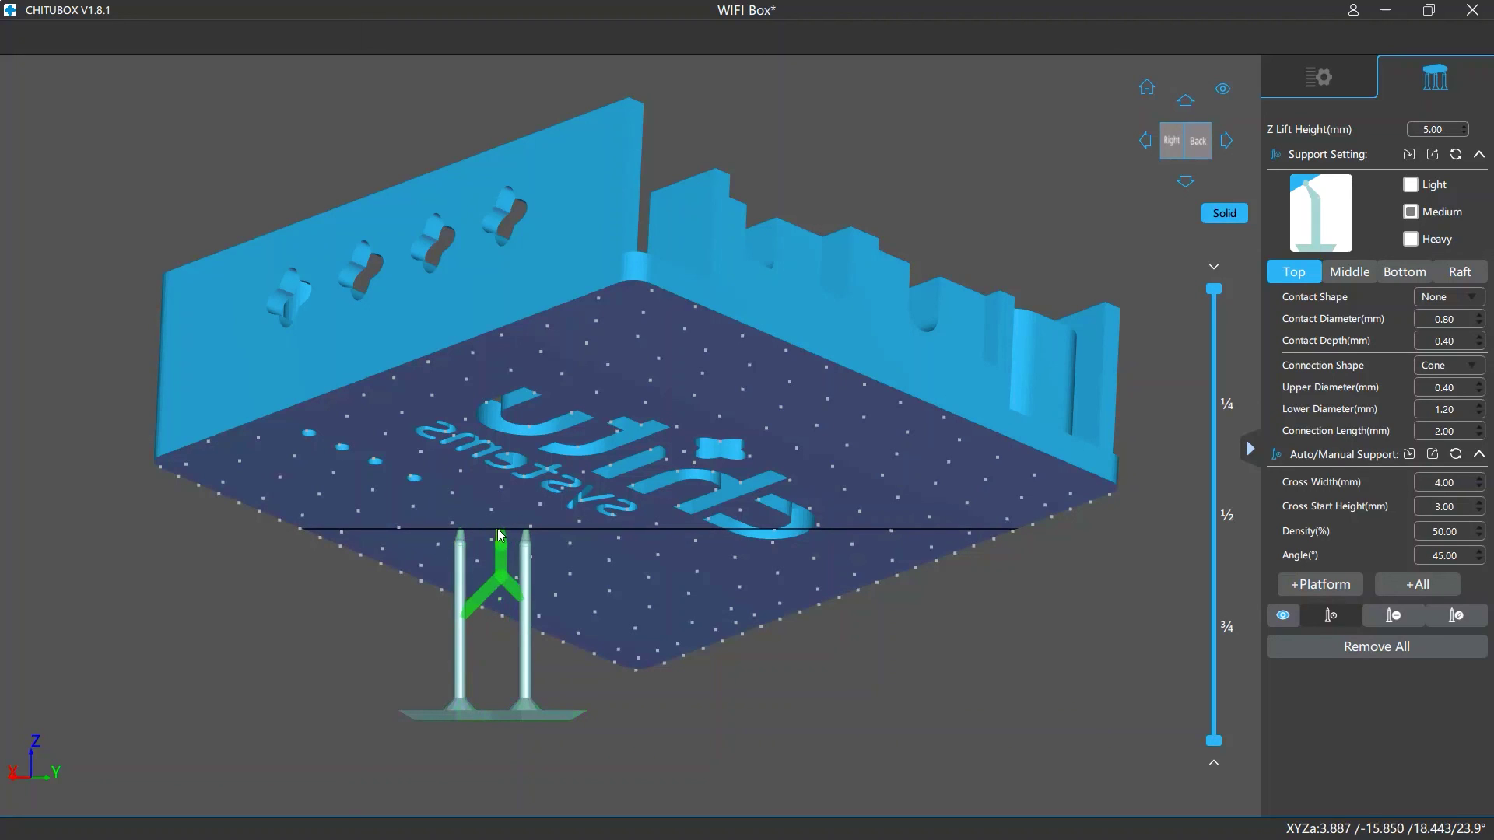
left_click(498, 535)
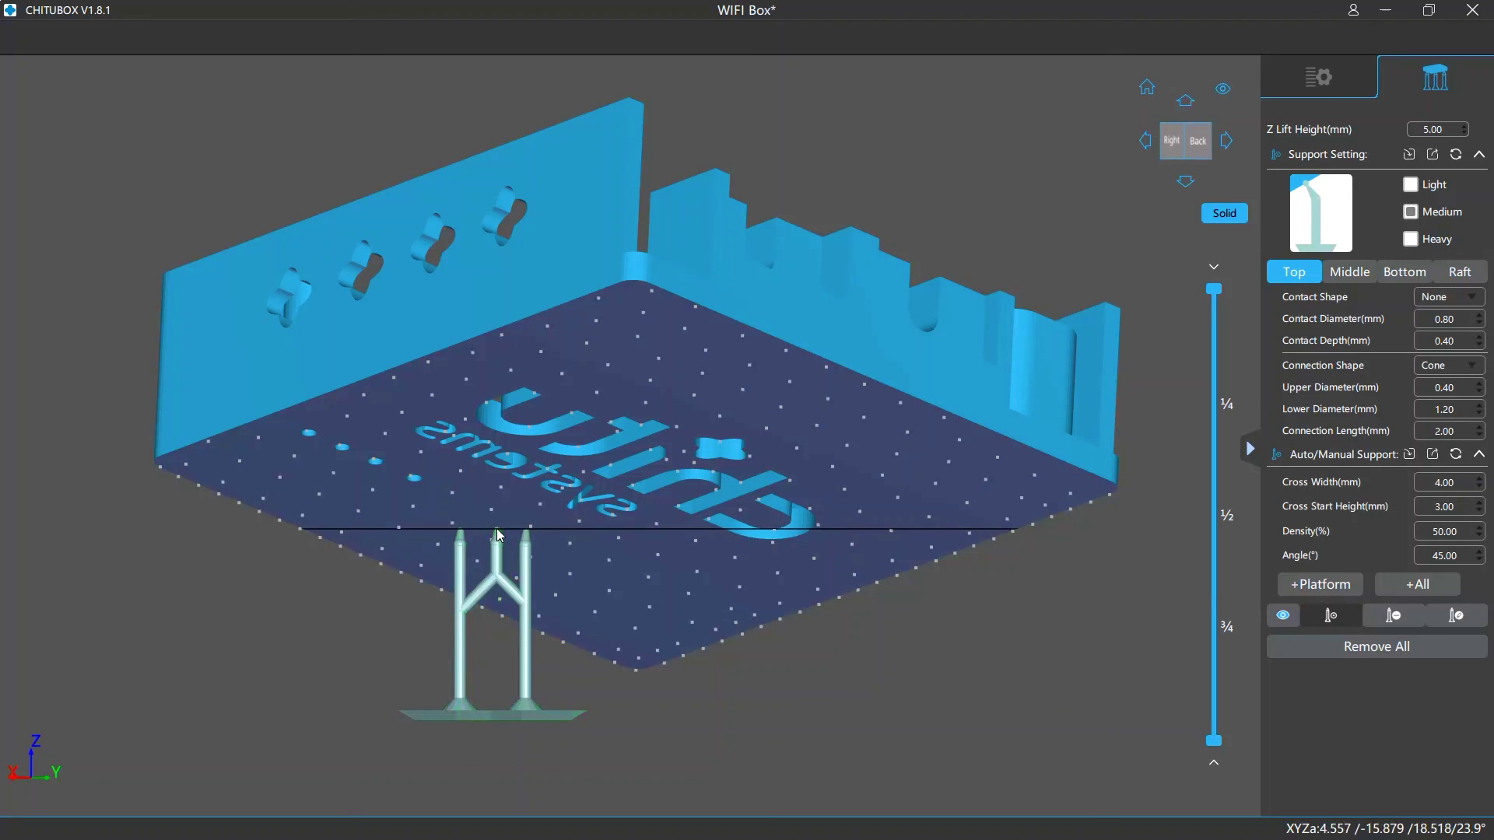
left_click(566, 542)
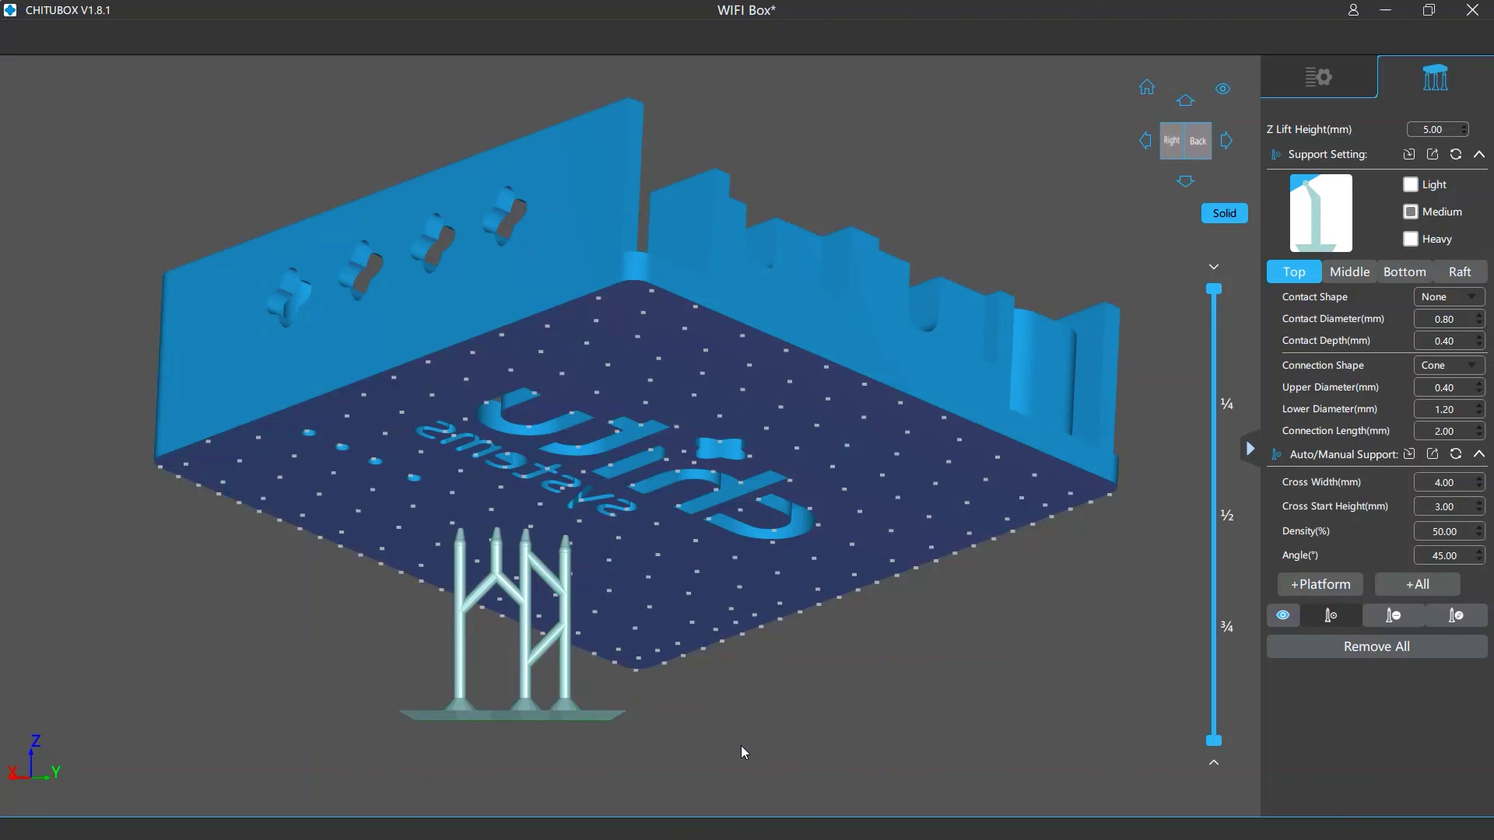
- Turn off the support preview option for adding supports in the program settings
left_click(1319, 86)
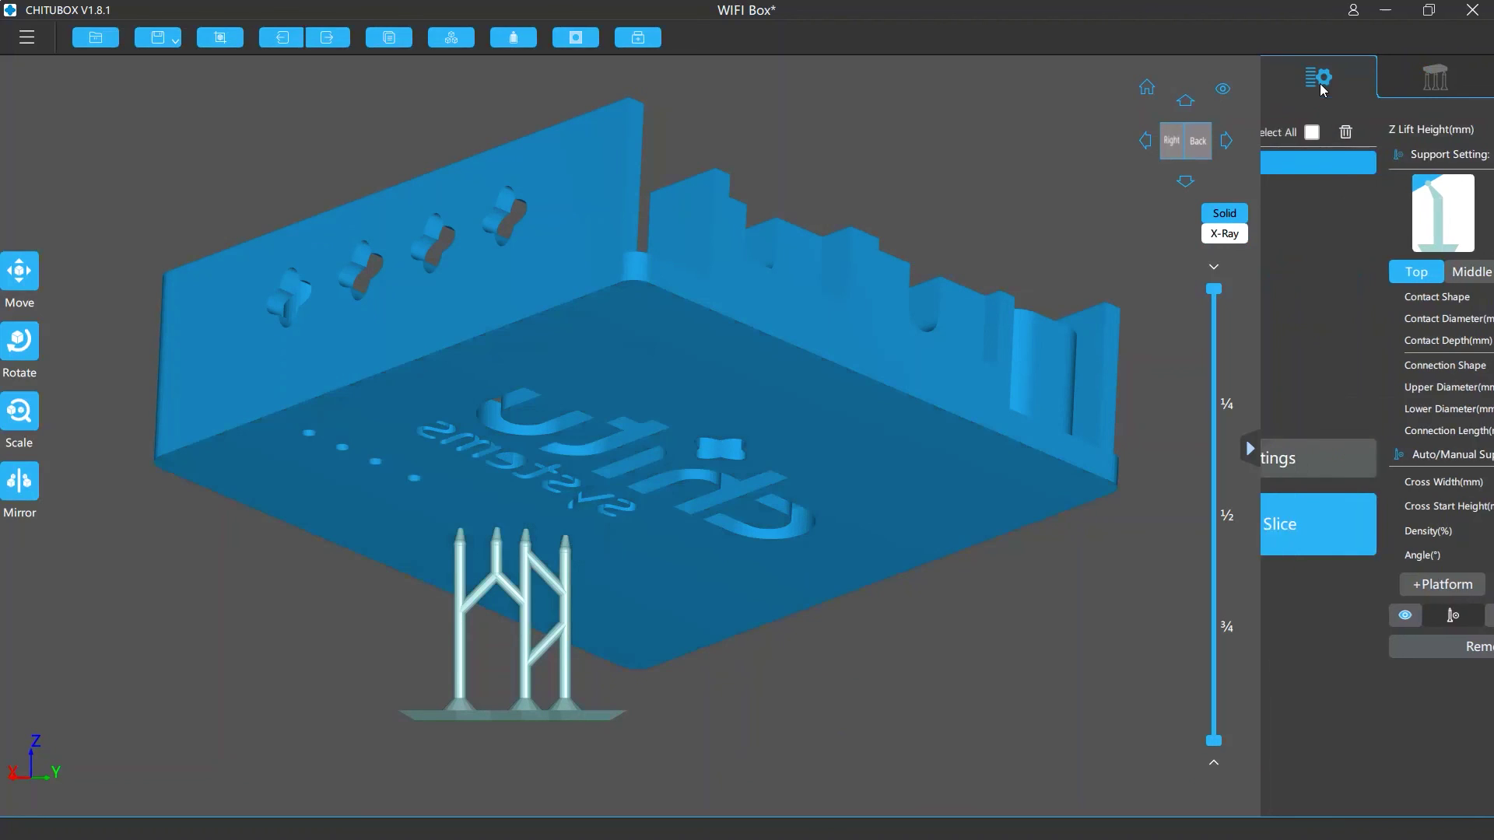
left_click(26, 37)
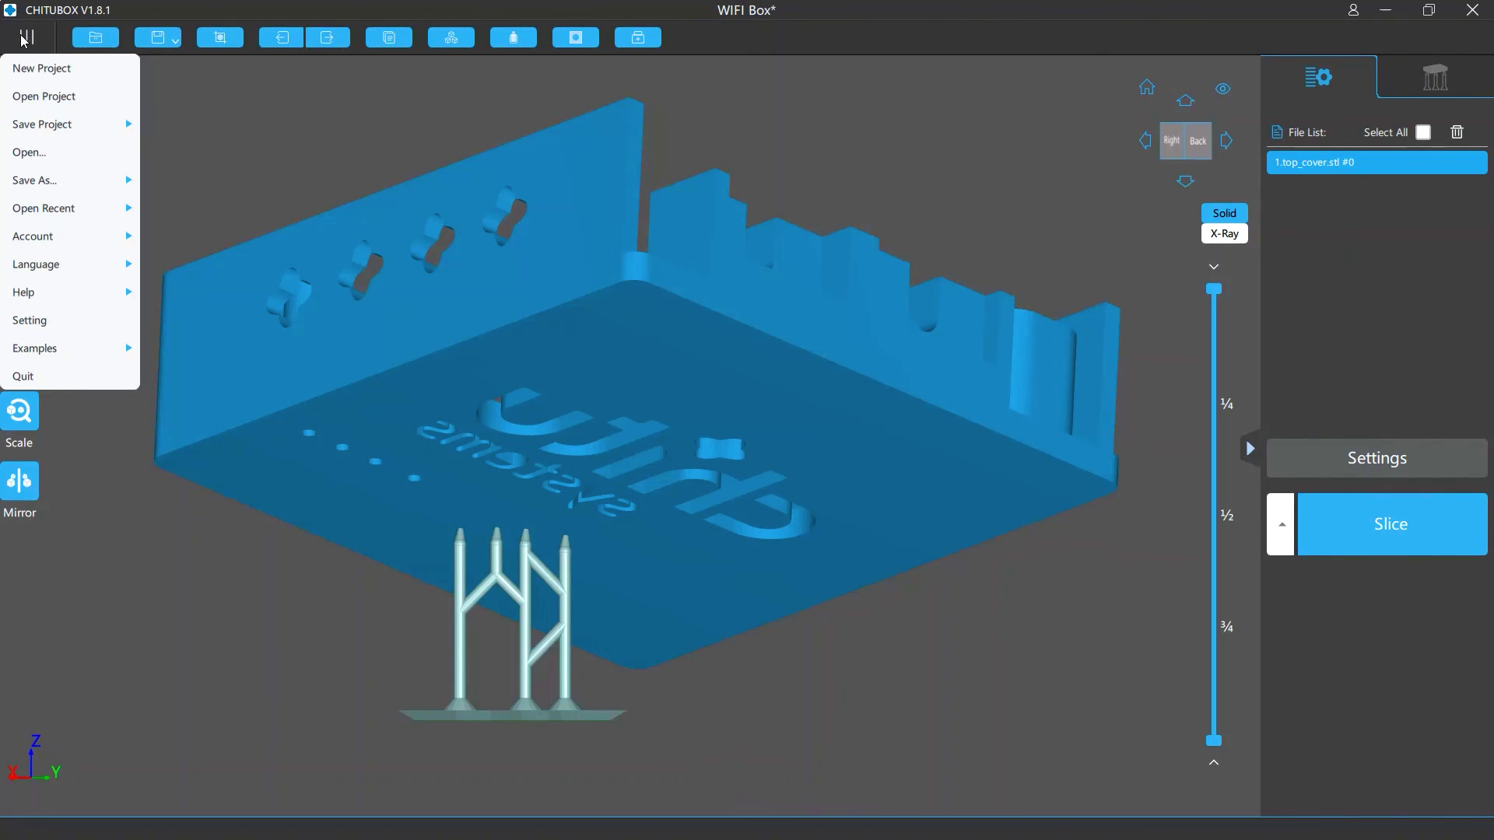
left_click(47, 315)
left_click(544, 467)
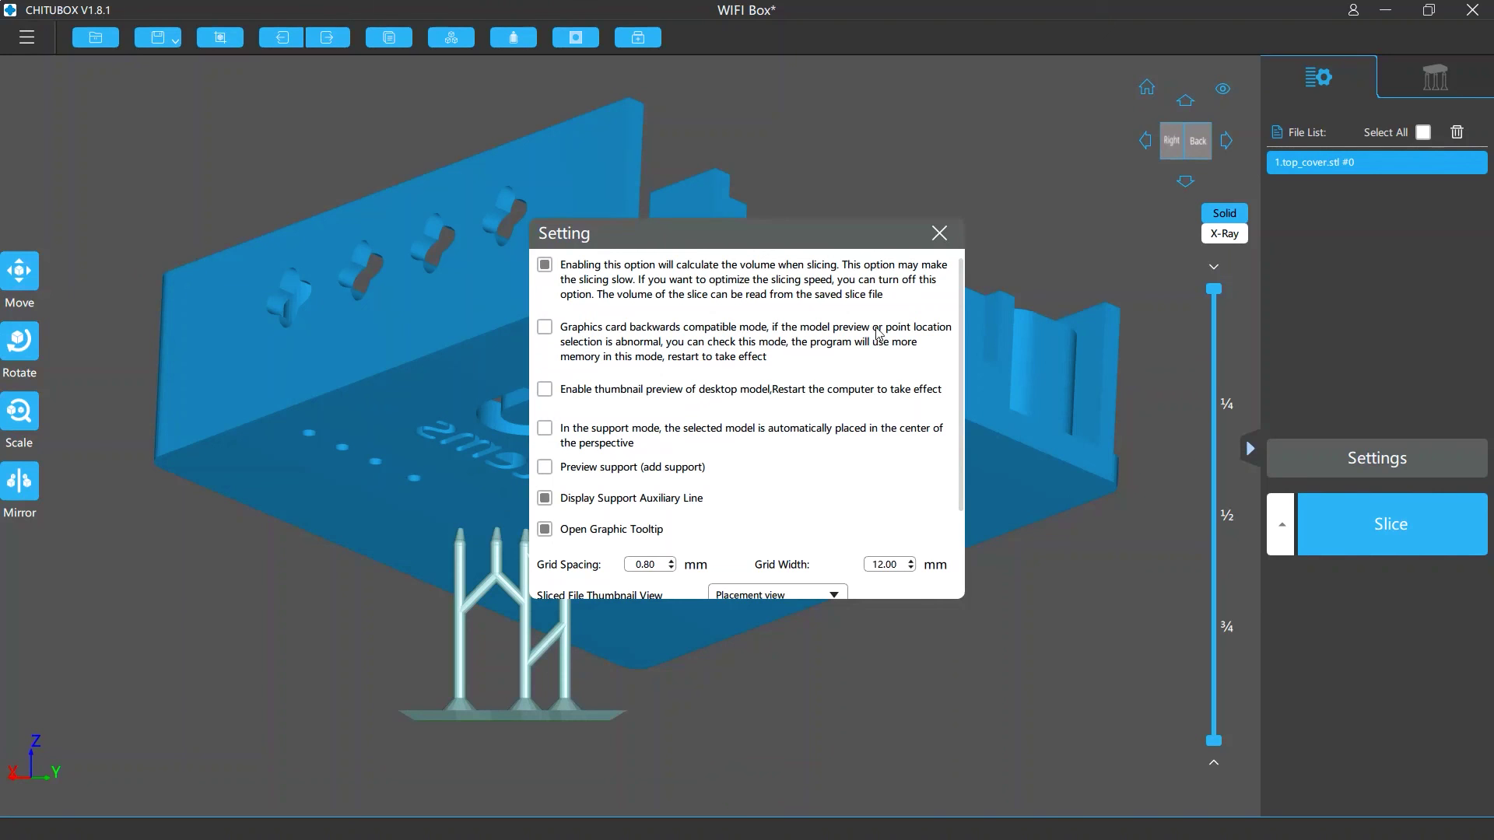
left_click(939, 234)
- Return to support editing and add a support at the row's end plus one between the last two
left_click(1427, 85)
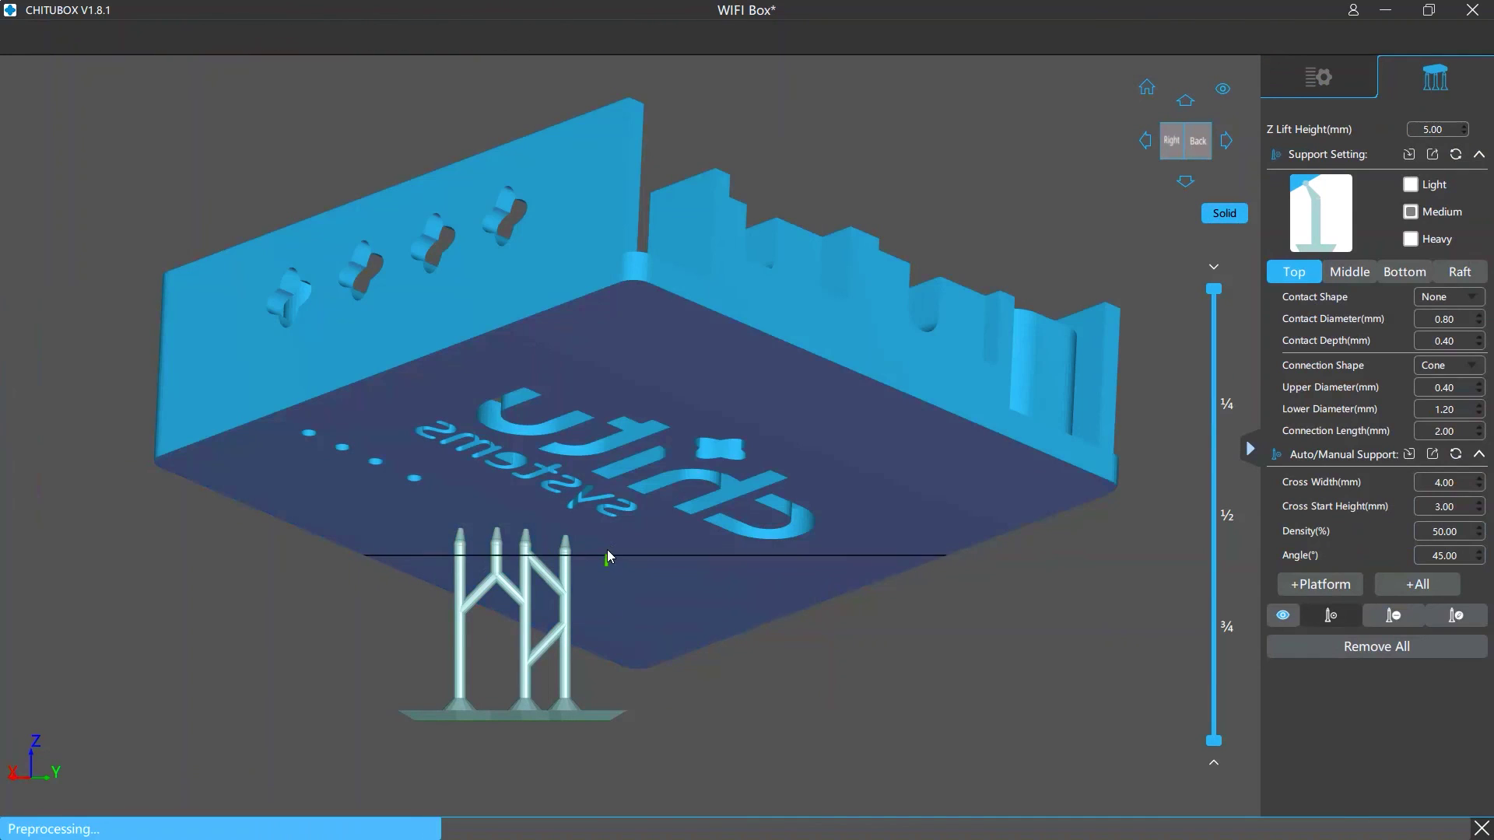
left_click(610, 539)
left_click(589, 539)
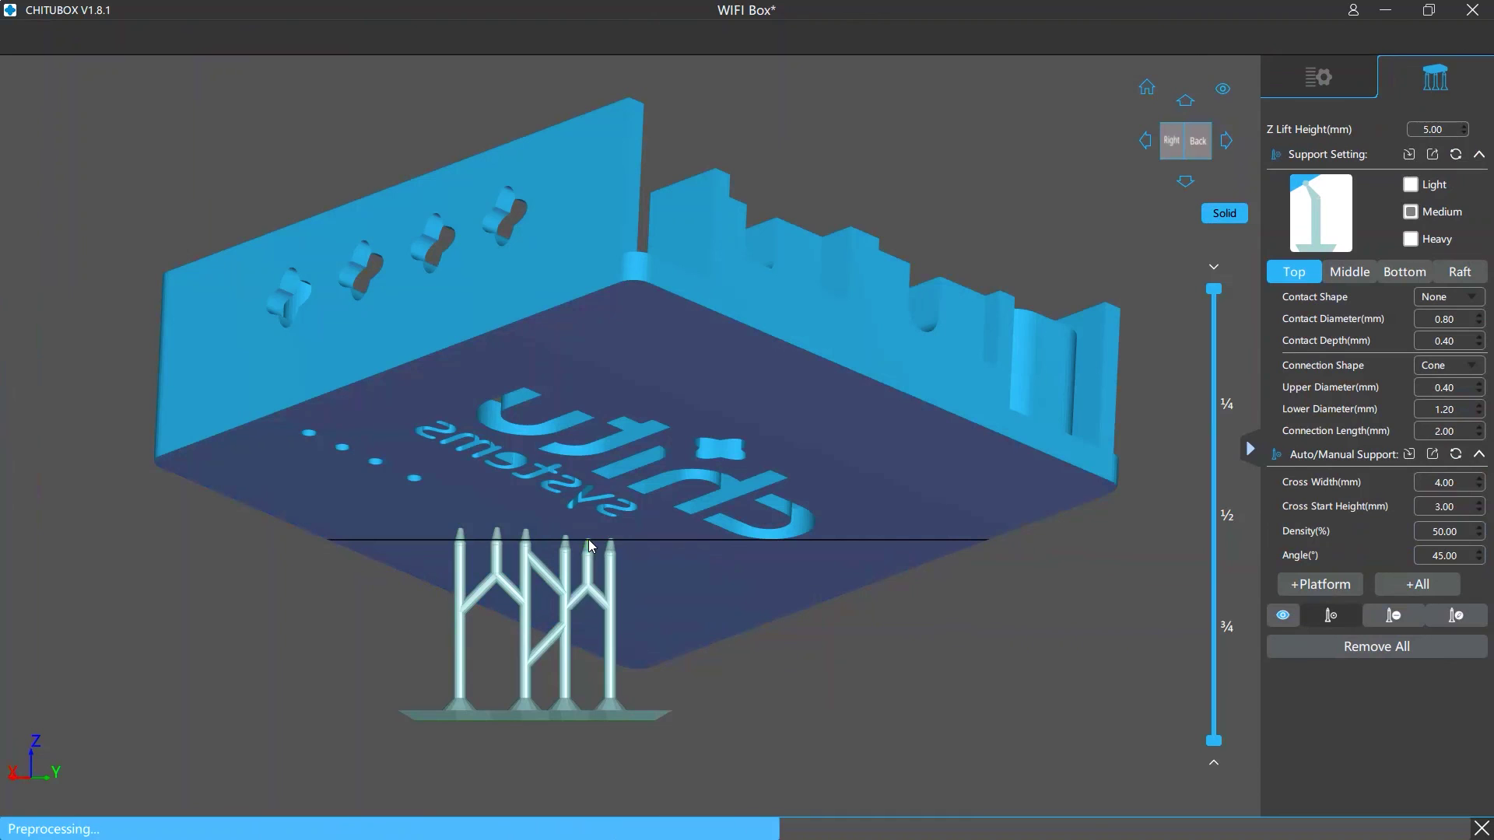
- Add another support beyond the row's end, and delete individual supports at the front corner of the fully supported box
left_click(646, 543)
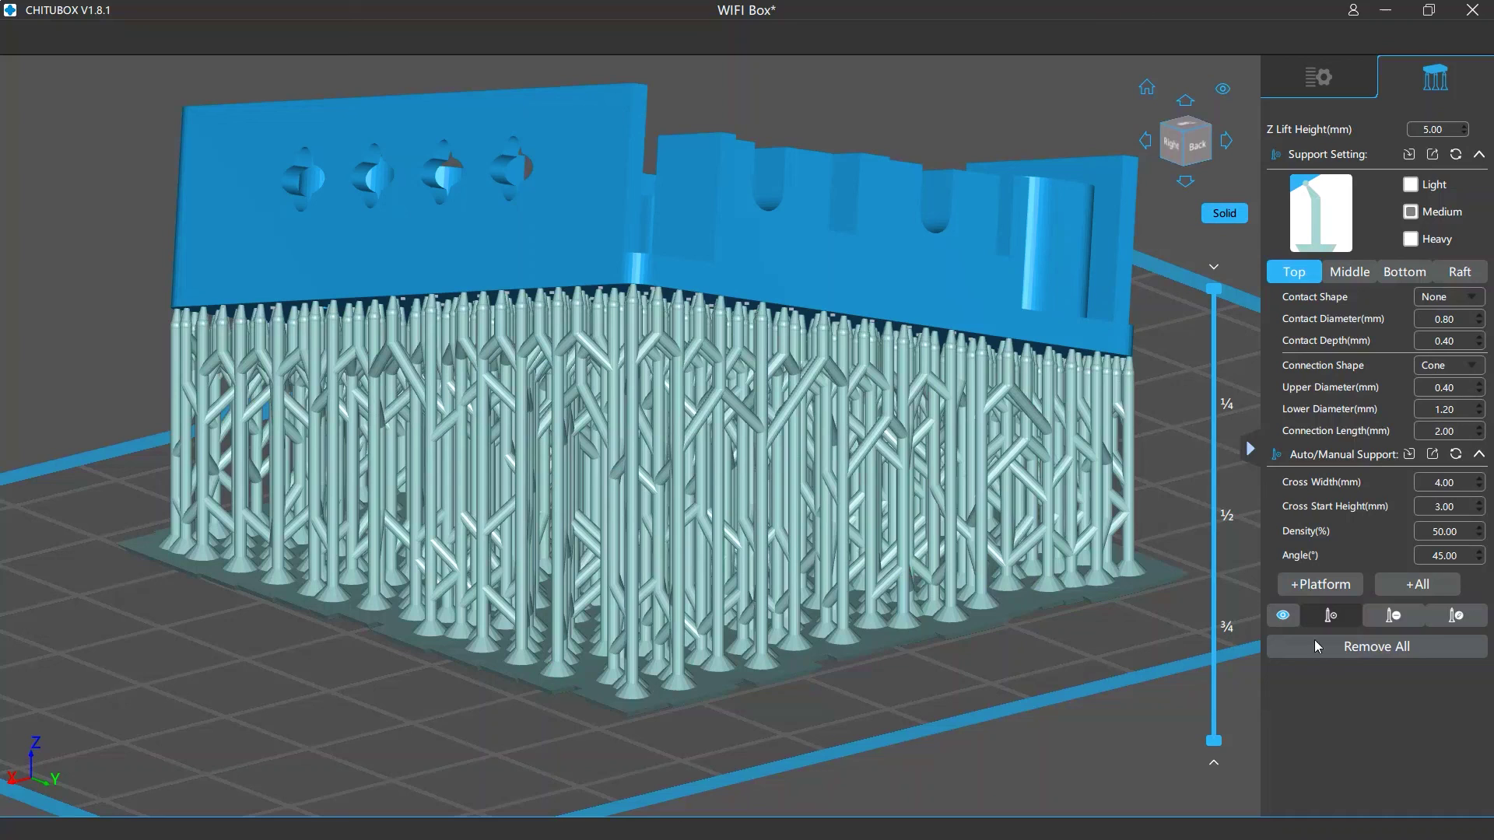
left_click(1389, 617)
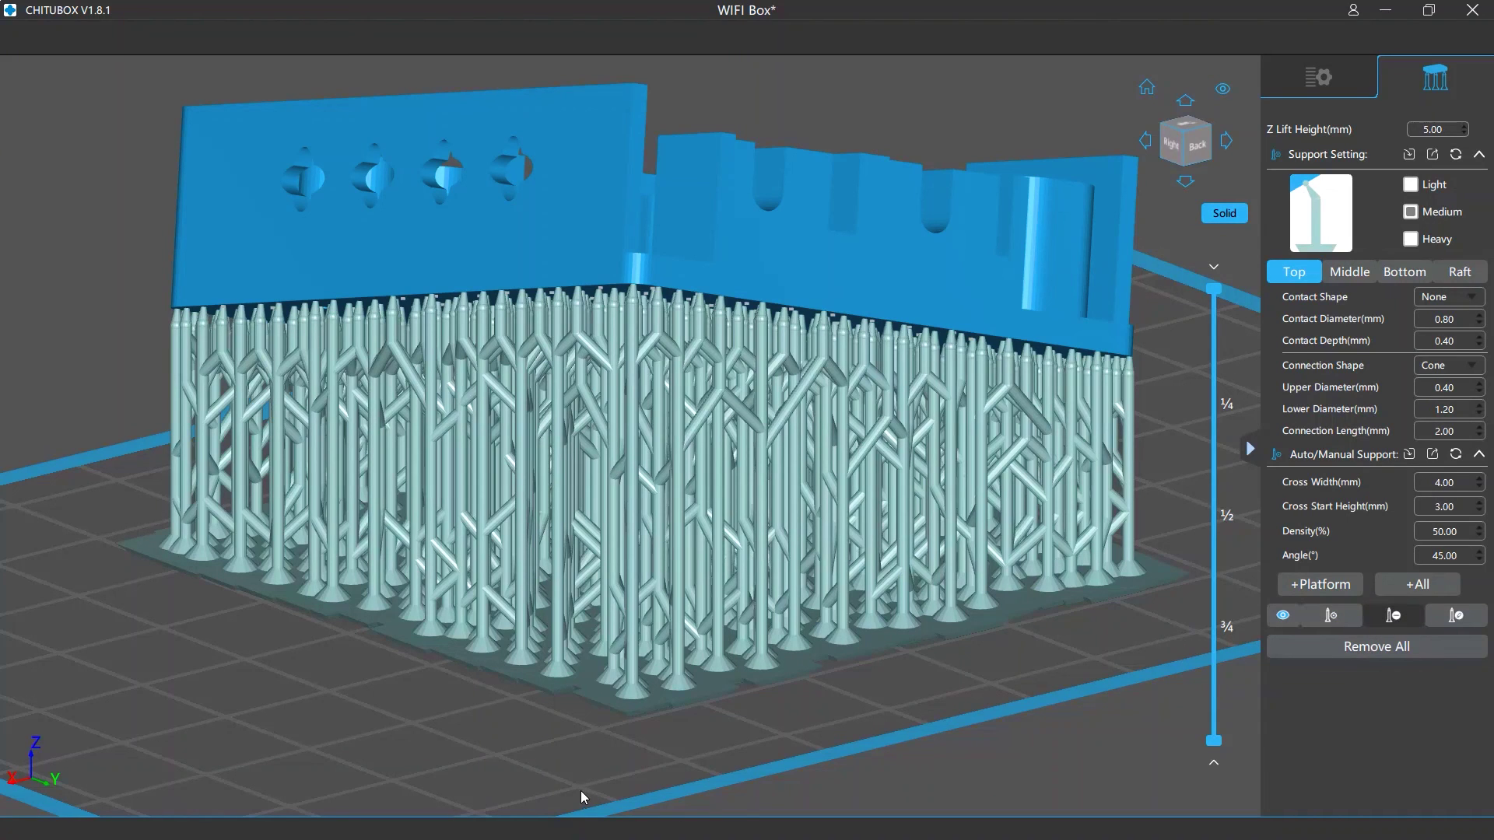
key("d")
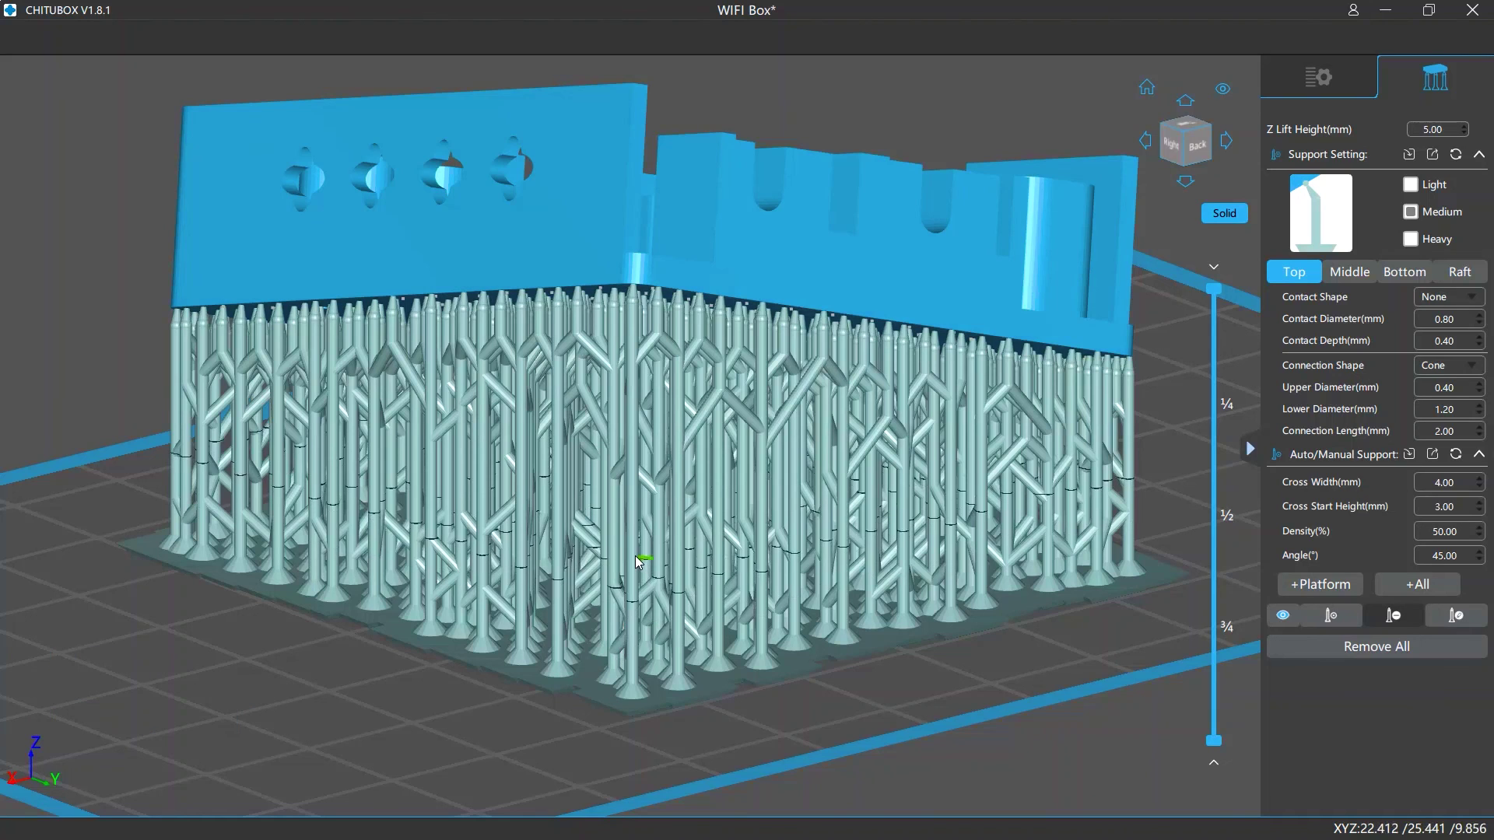
key("Delete")
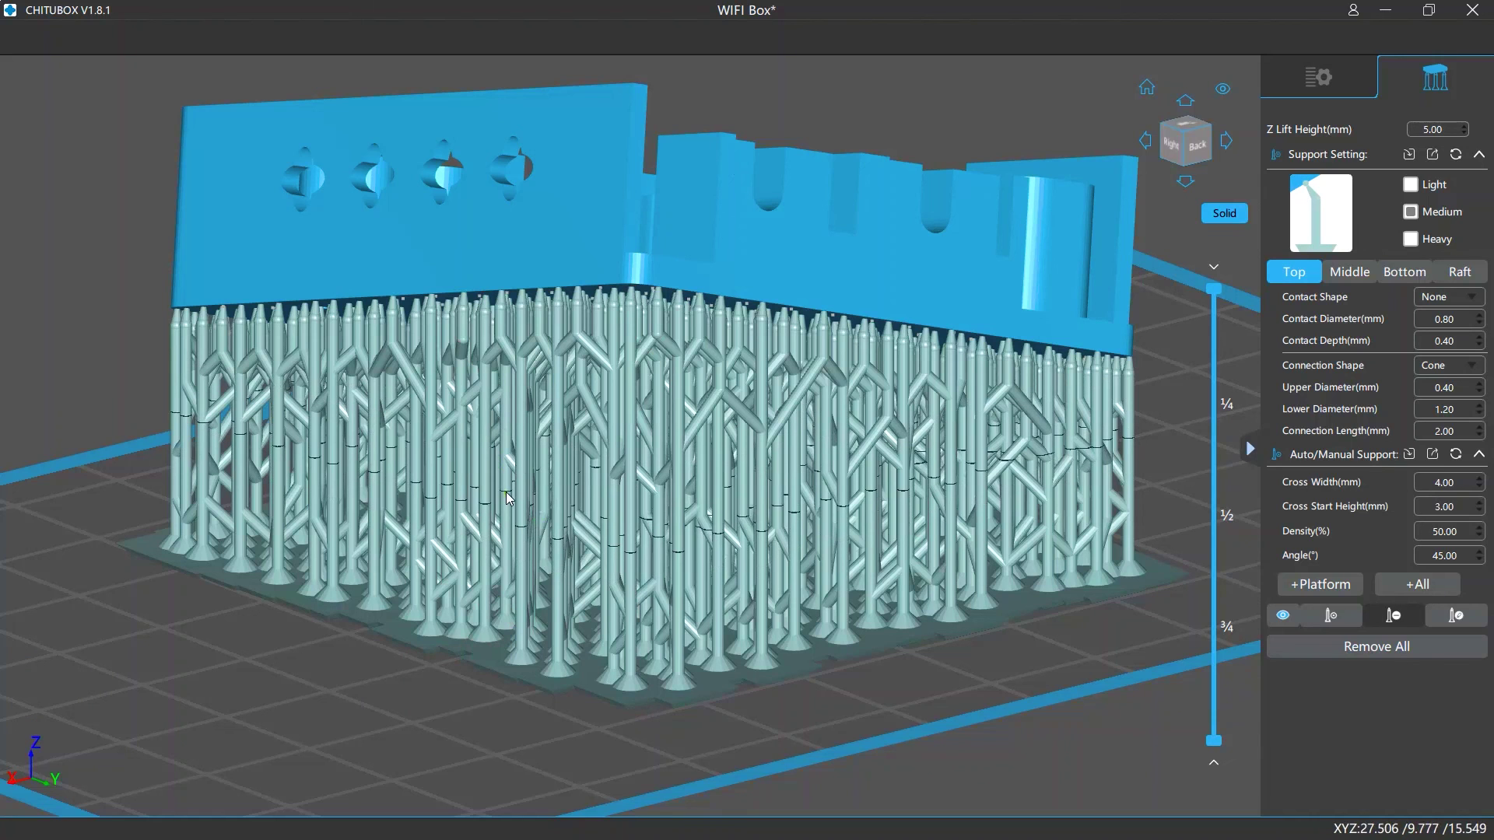
key("Delete")
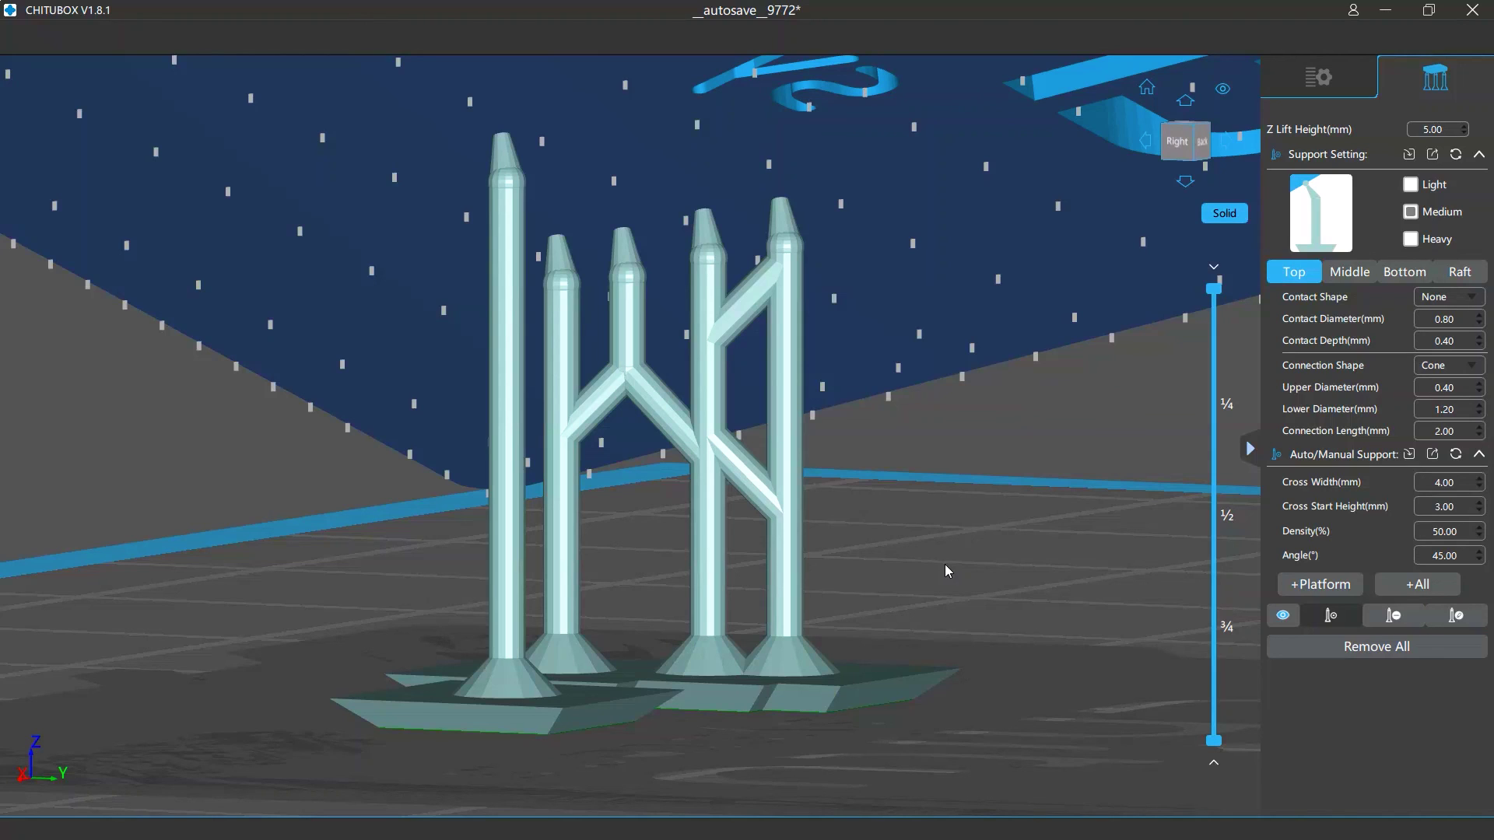
- Edit the last support in the row by lowering its upper joint and shifting its contact tip toward the neighbouring support
left_click(1456, 615)
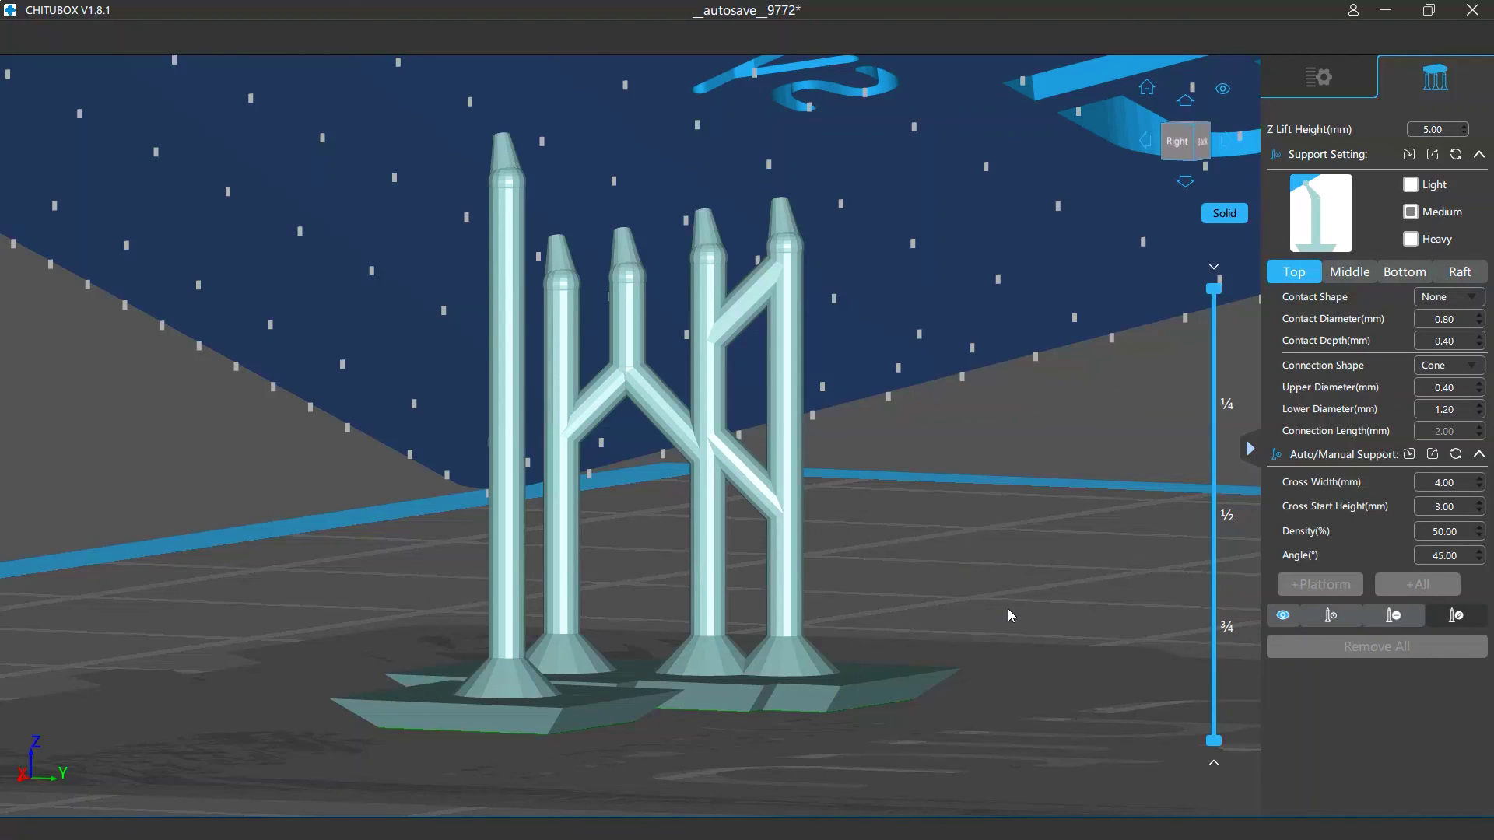
key("e")
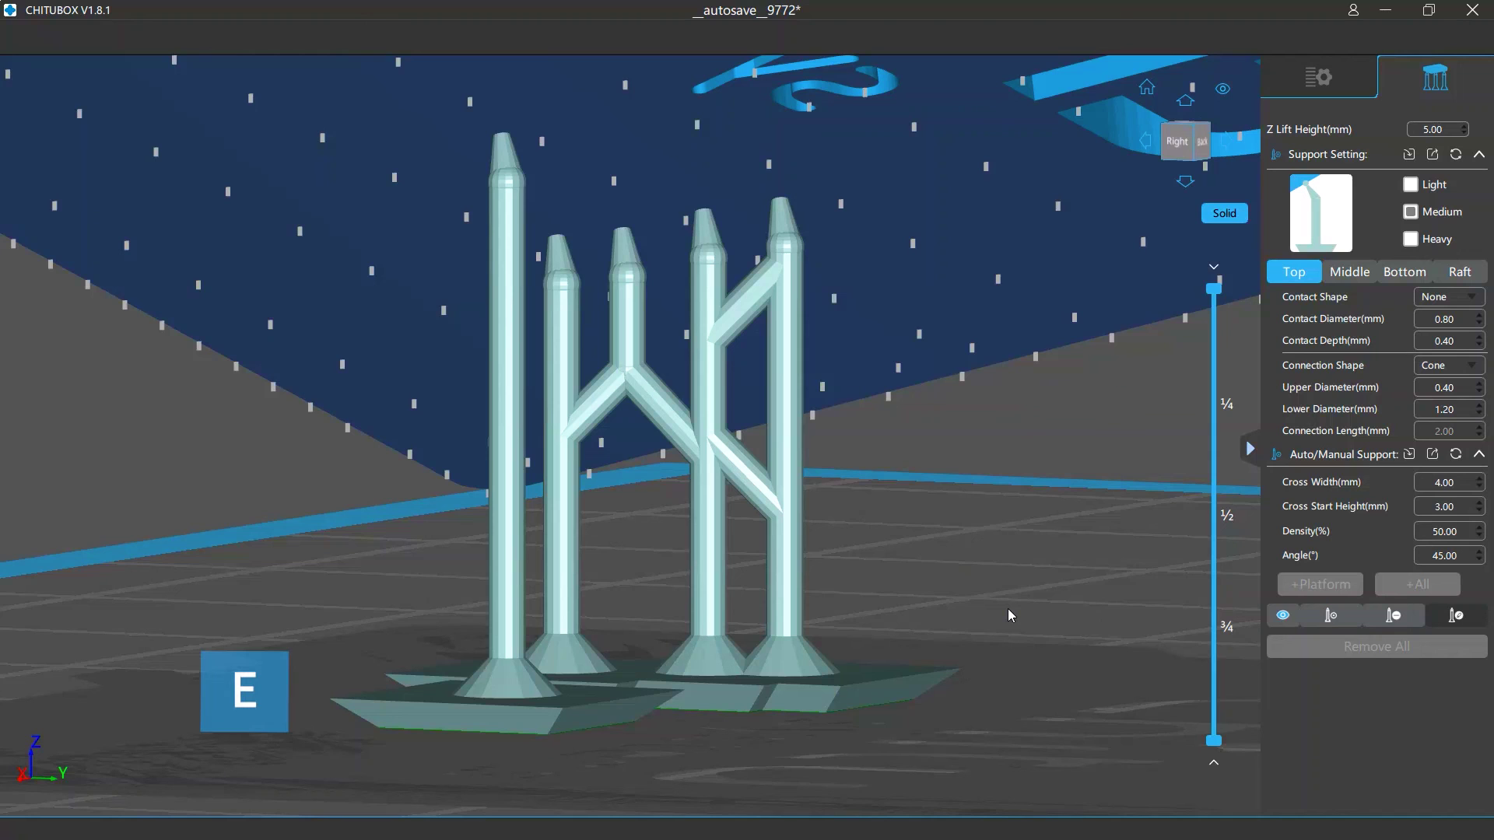
left_click(789, 472)
left_click_drag(788, 472, 786, 476)
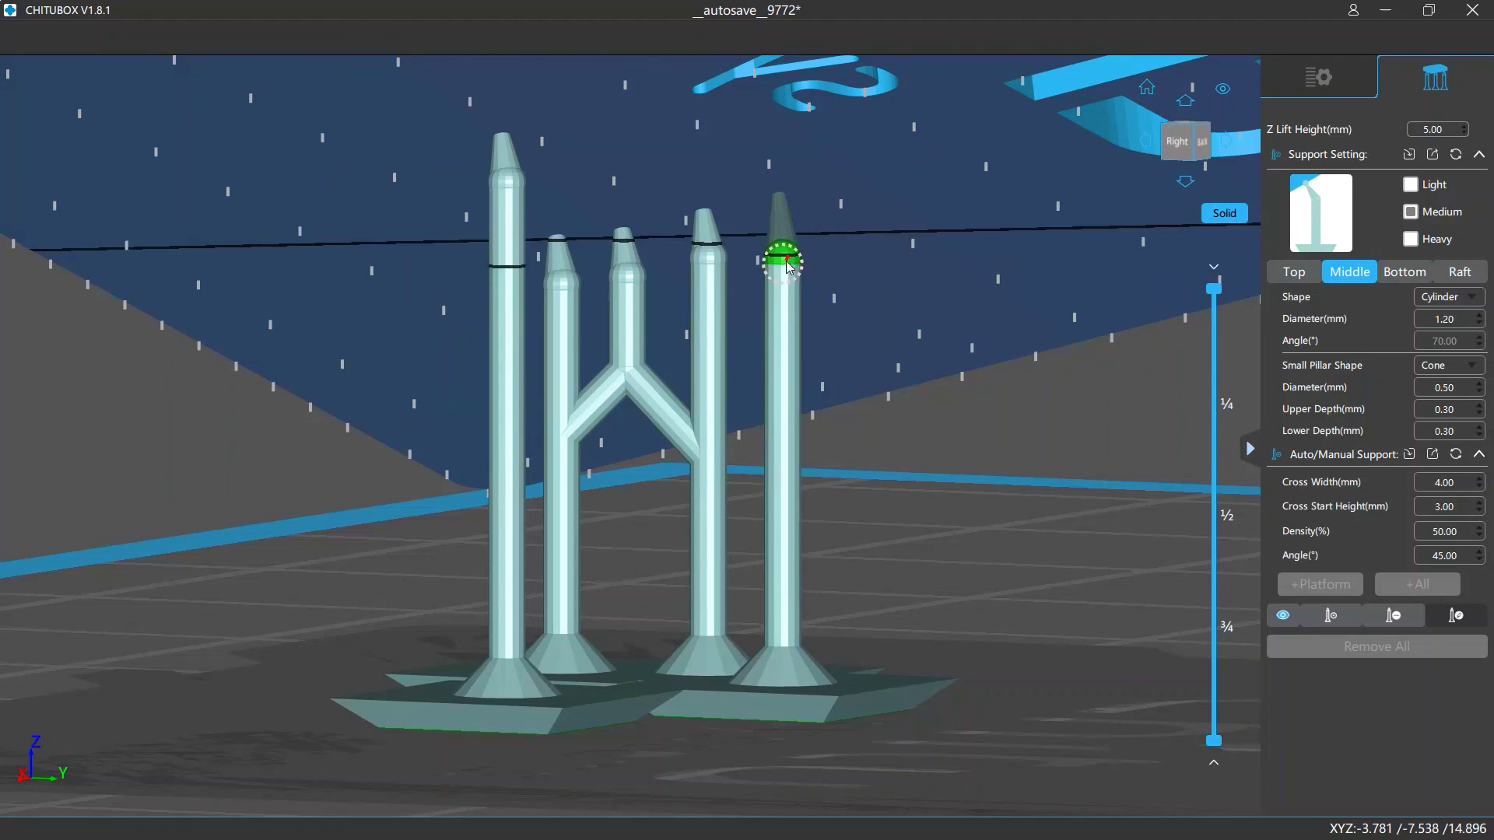
left_click_drag(781, 412, 766, 207)
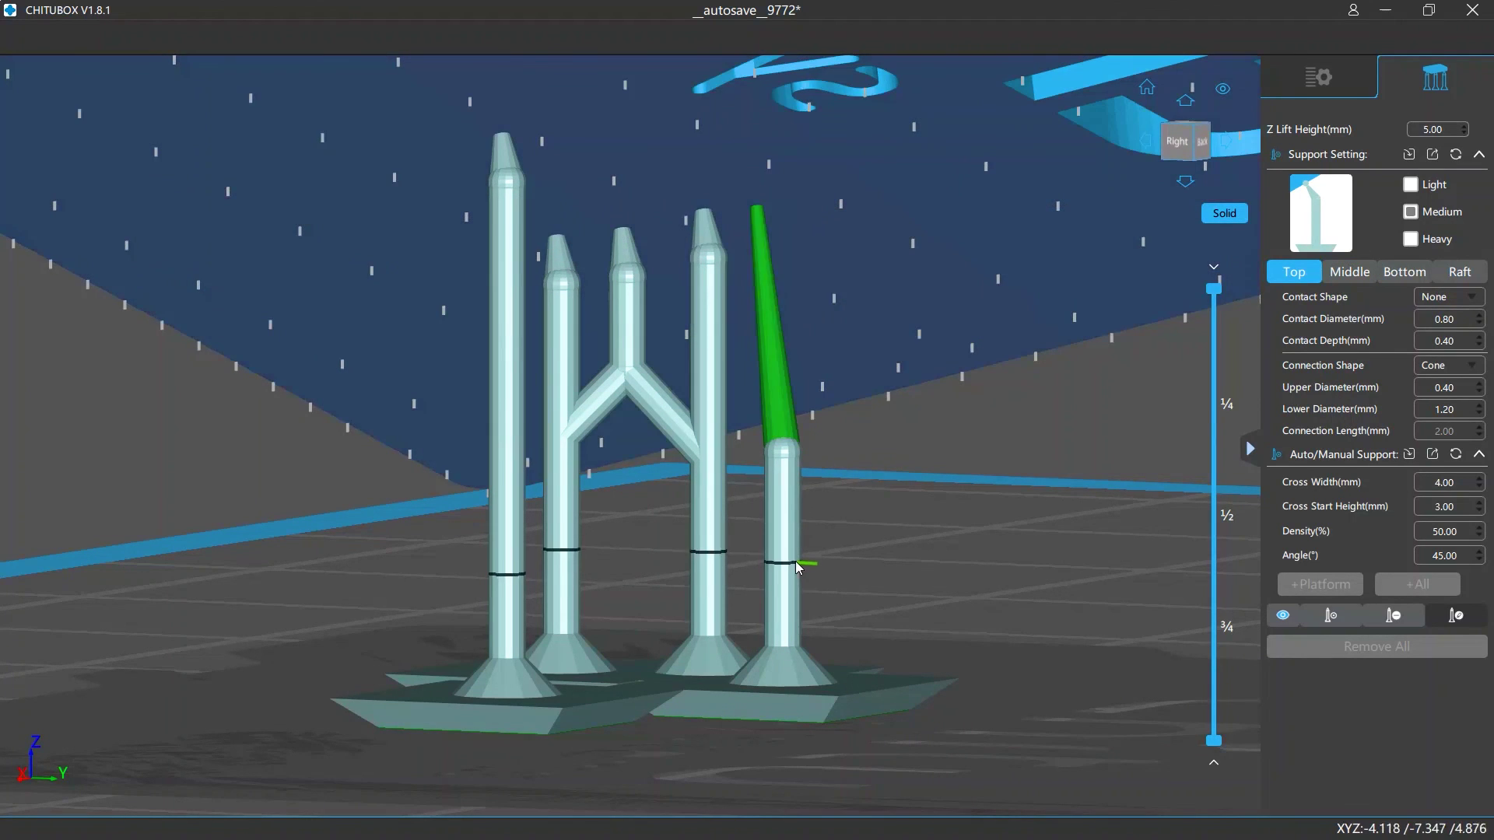
- Change the edited support's middle section to a Prism shape with a 1.80 mm diameter
left_click(1449, 299)
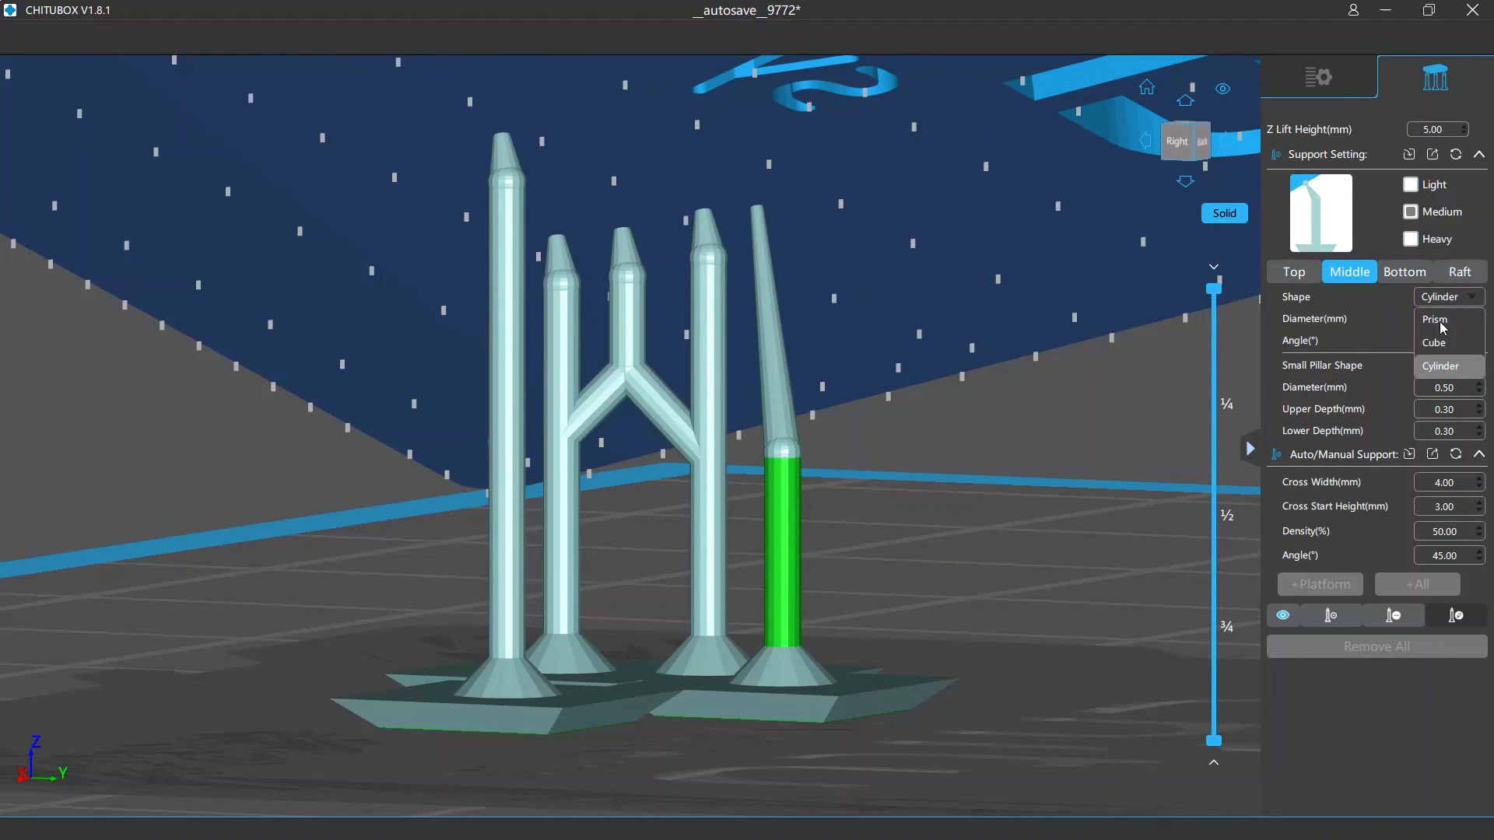
left_click(1442, 328)
double_click(1444, 319)
type("1.6")
key("Return")
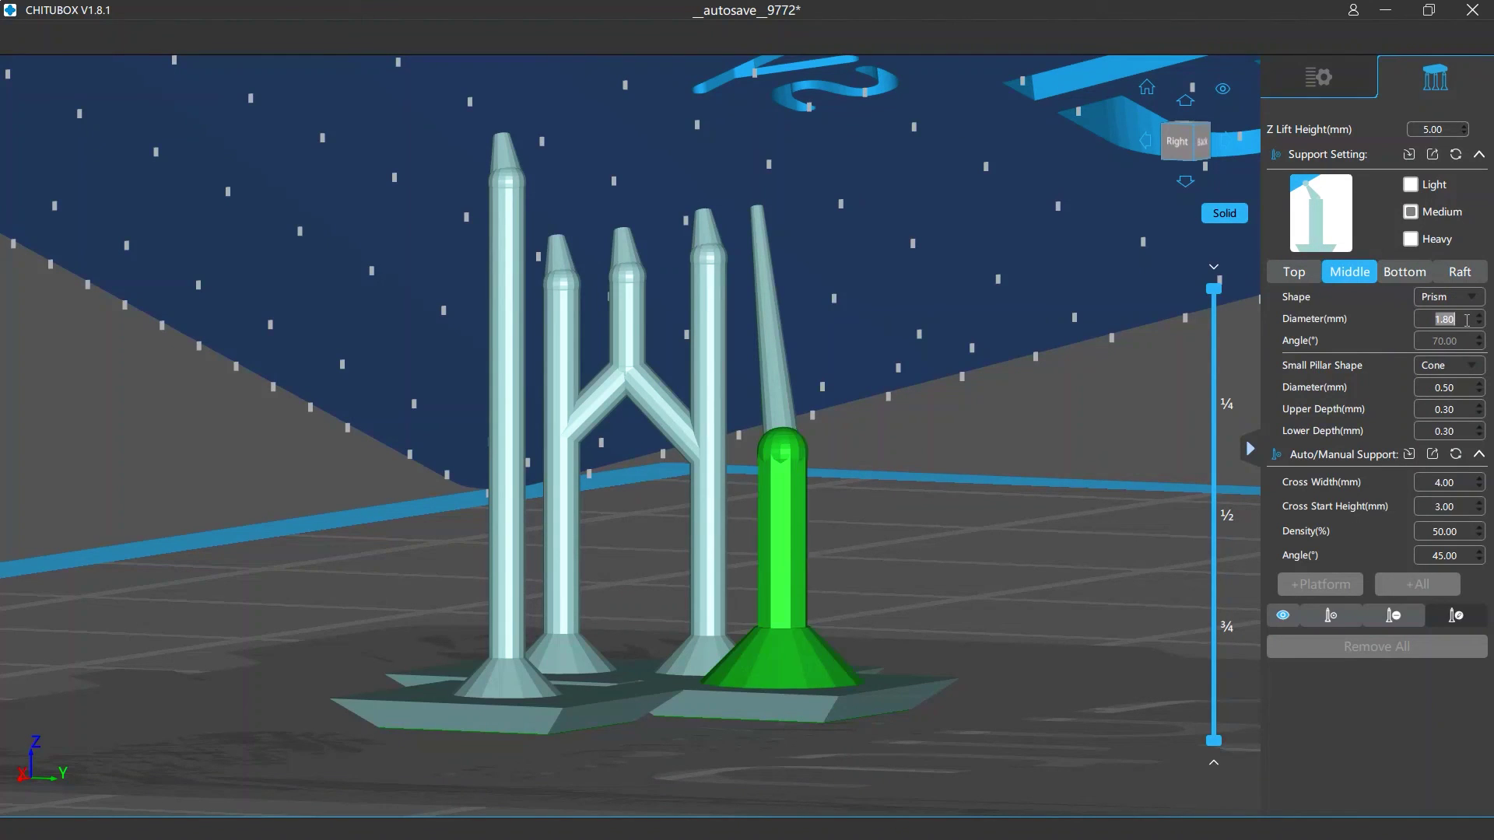
- Set the lower diameter of the support's top section to 1.6 mm and its upper diameter to 0.5 mm
double_click(1467, 410)
type("1.6")
key("Return")
double_click(1466, 389)
type("0.5")
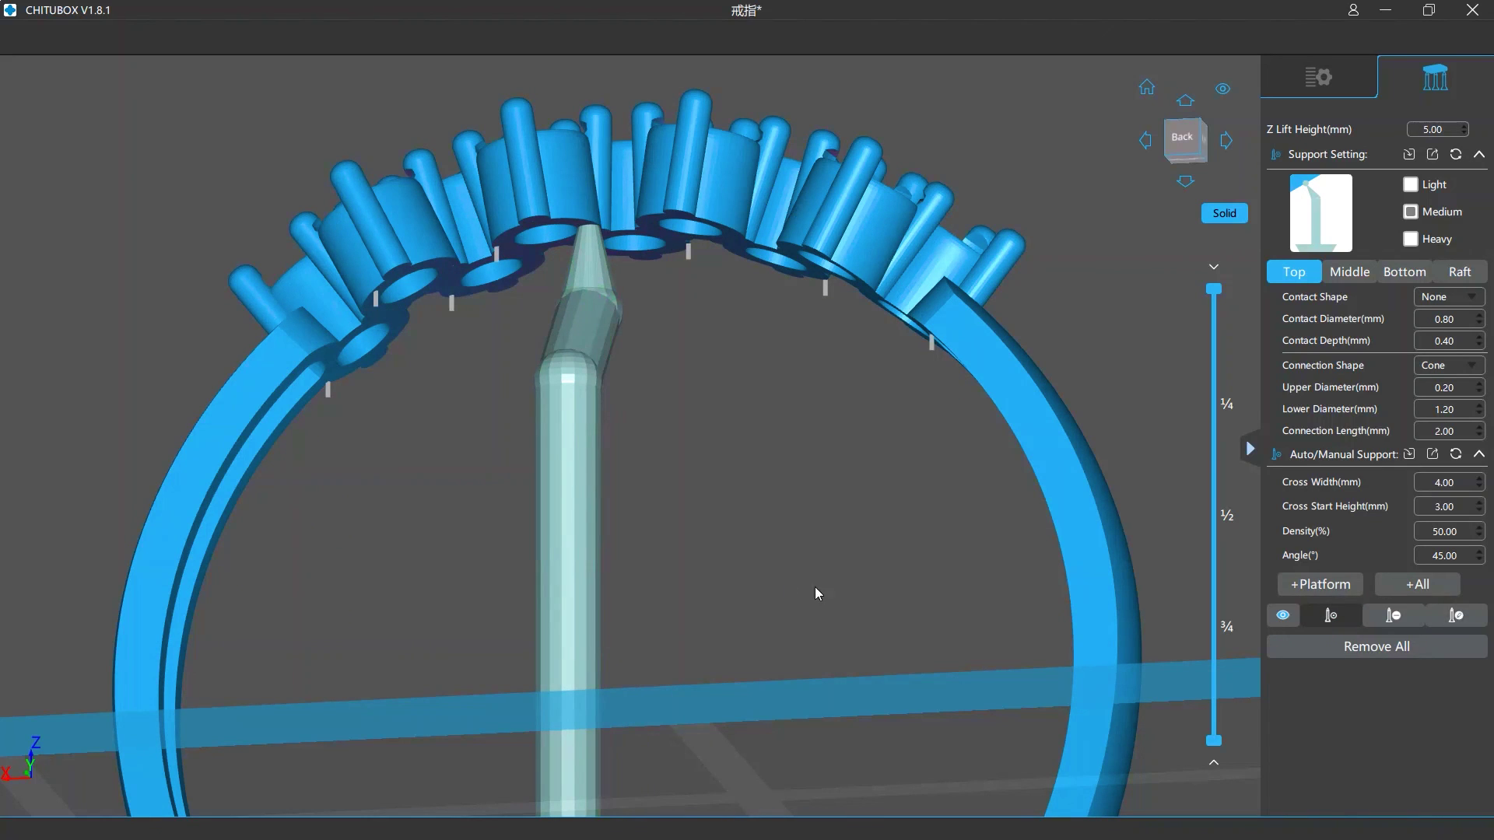
- Edit the ring's pillar joint and pull out five extra branches to the ring's underside, two on one side and three on the other
left_click(1457, 618)
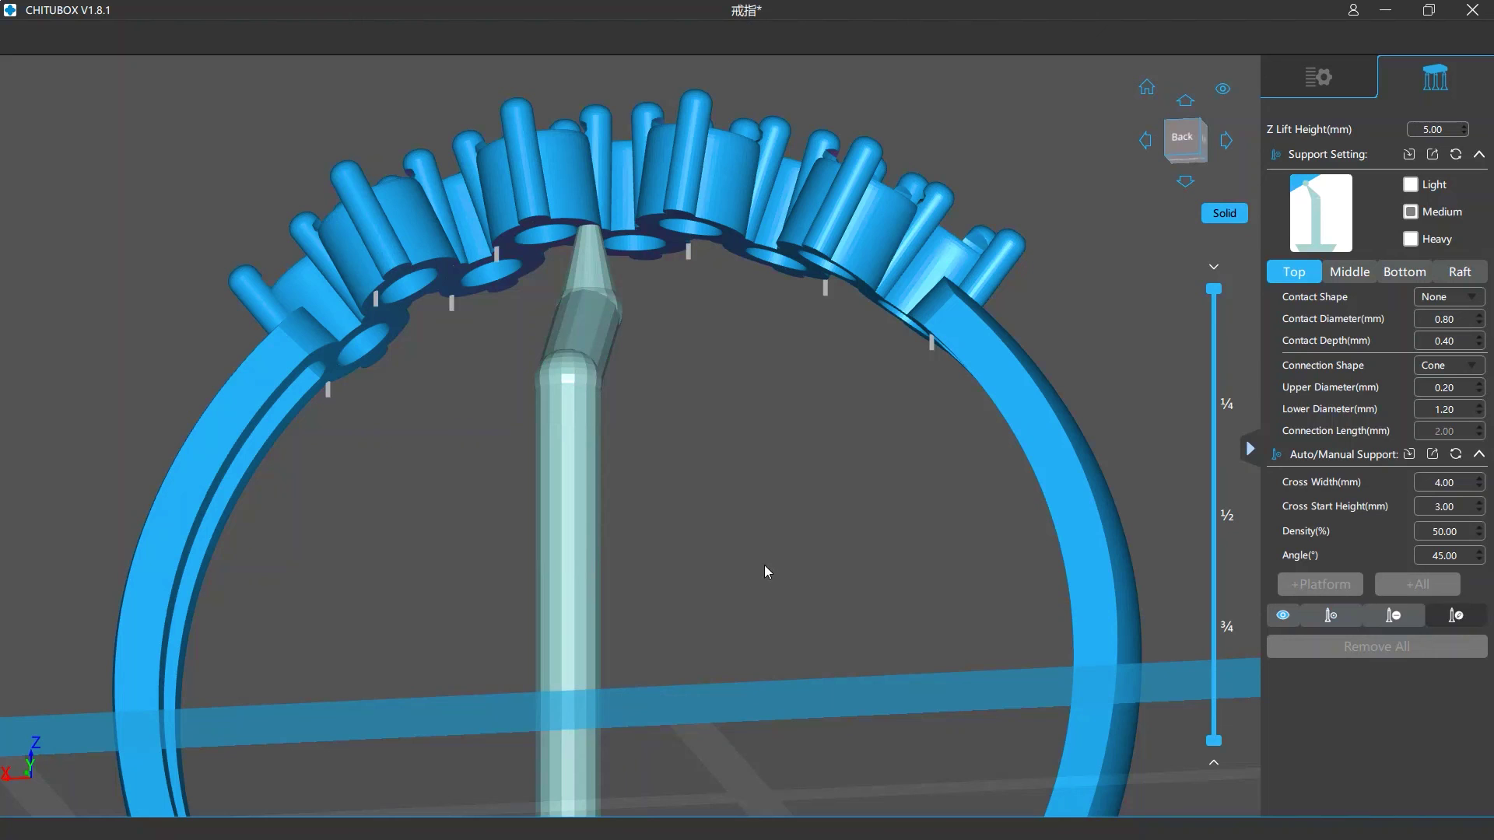
left_click(570, 371)
mouse_move(570, 373)
left_mouse_down()
mouse_move(638, 386)
mouse_move(737, 353)
mouse_move(730, 310)
mouse_move(650, 249)
mouse_move(653, 232)
mouse_move(736, 242)
left_mouse_up()
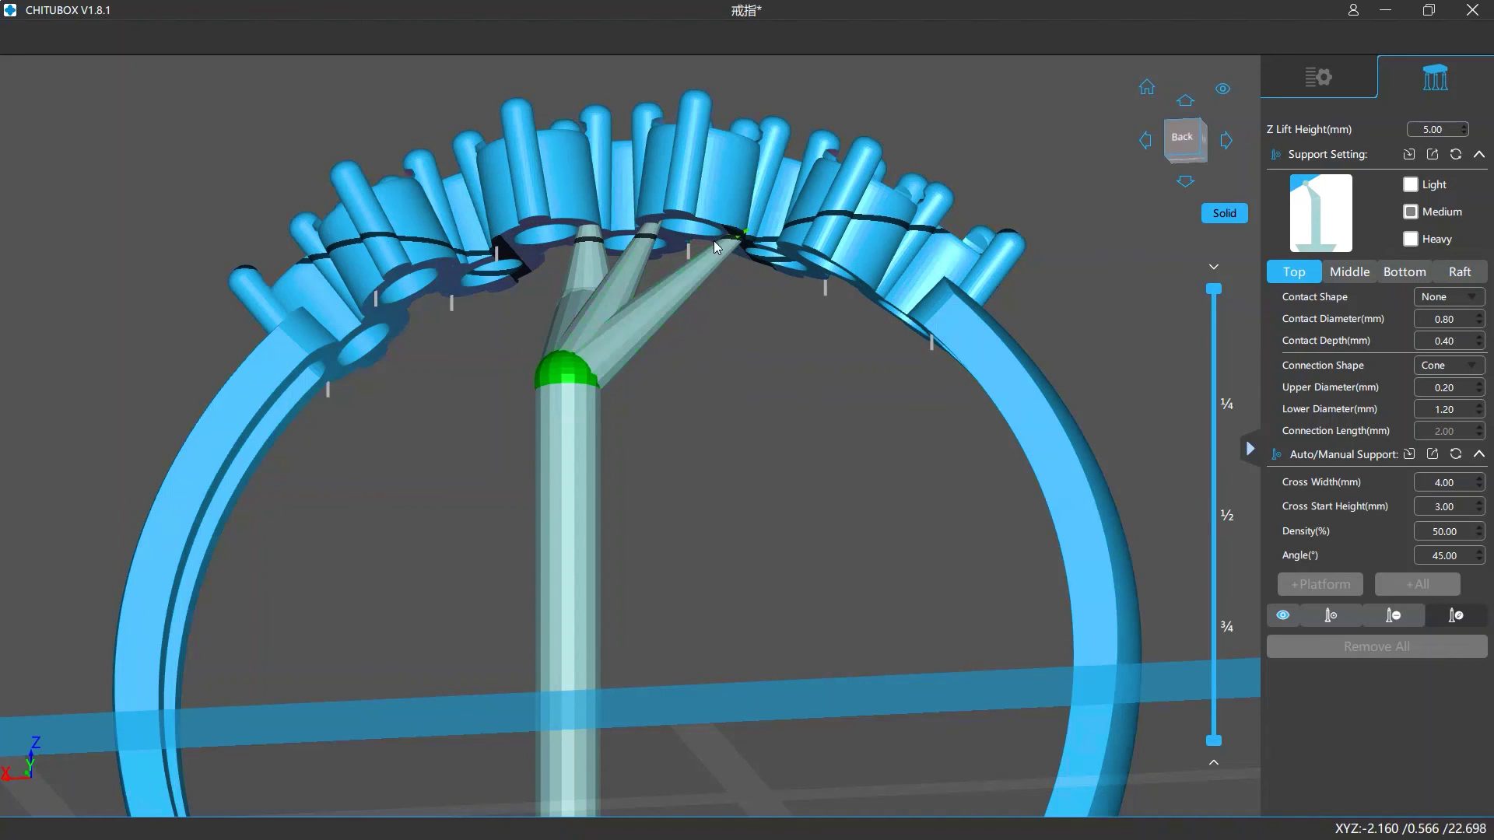
left_click_drag(555, 256, 387, 319)
left_click_drag(437, 493, 438, 503)
key("Escape")
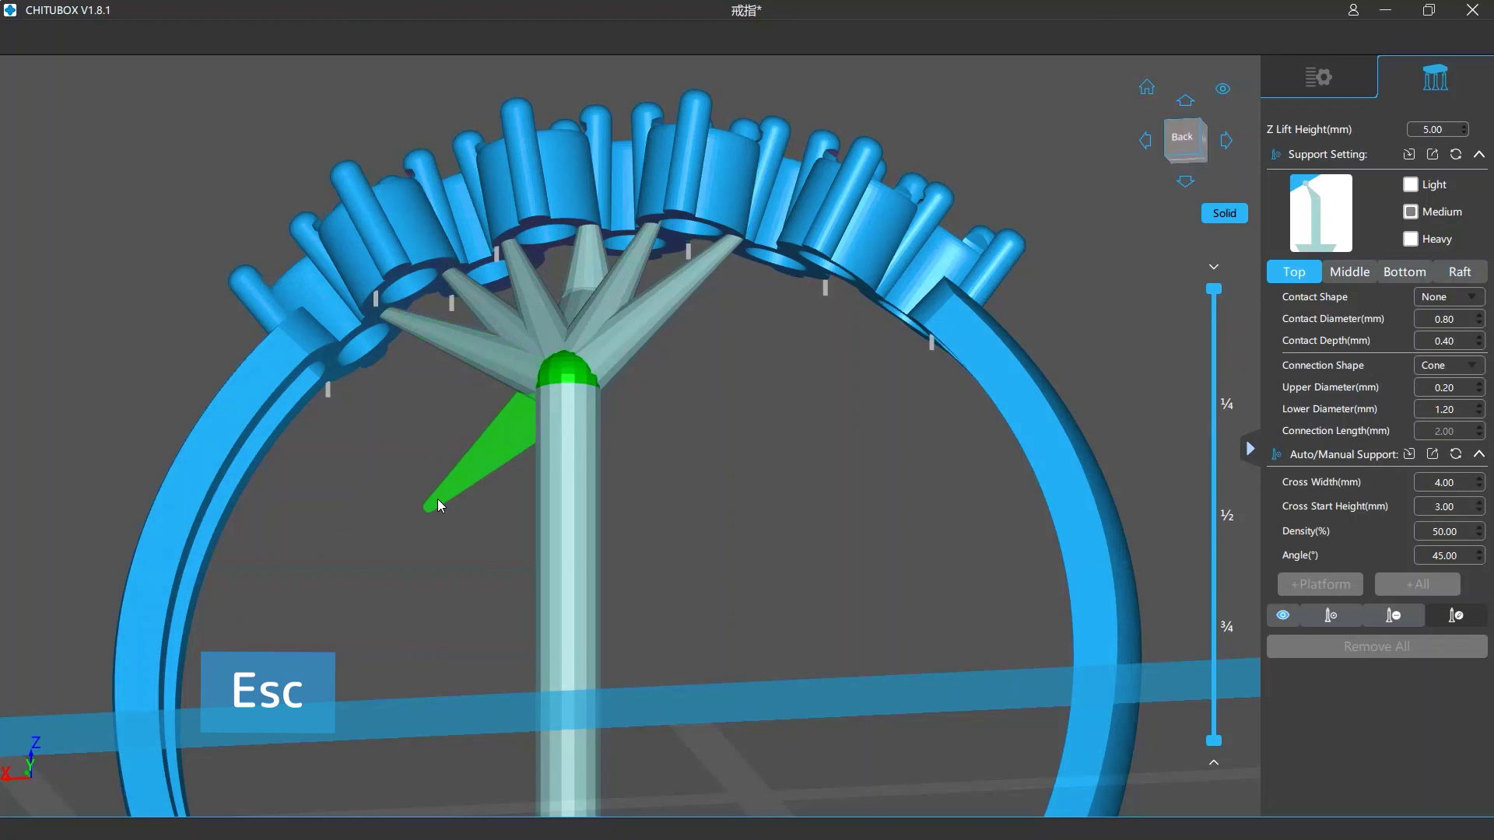
left_click(437, 498)
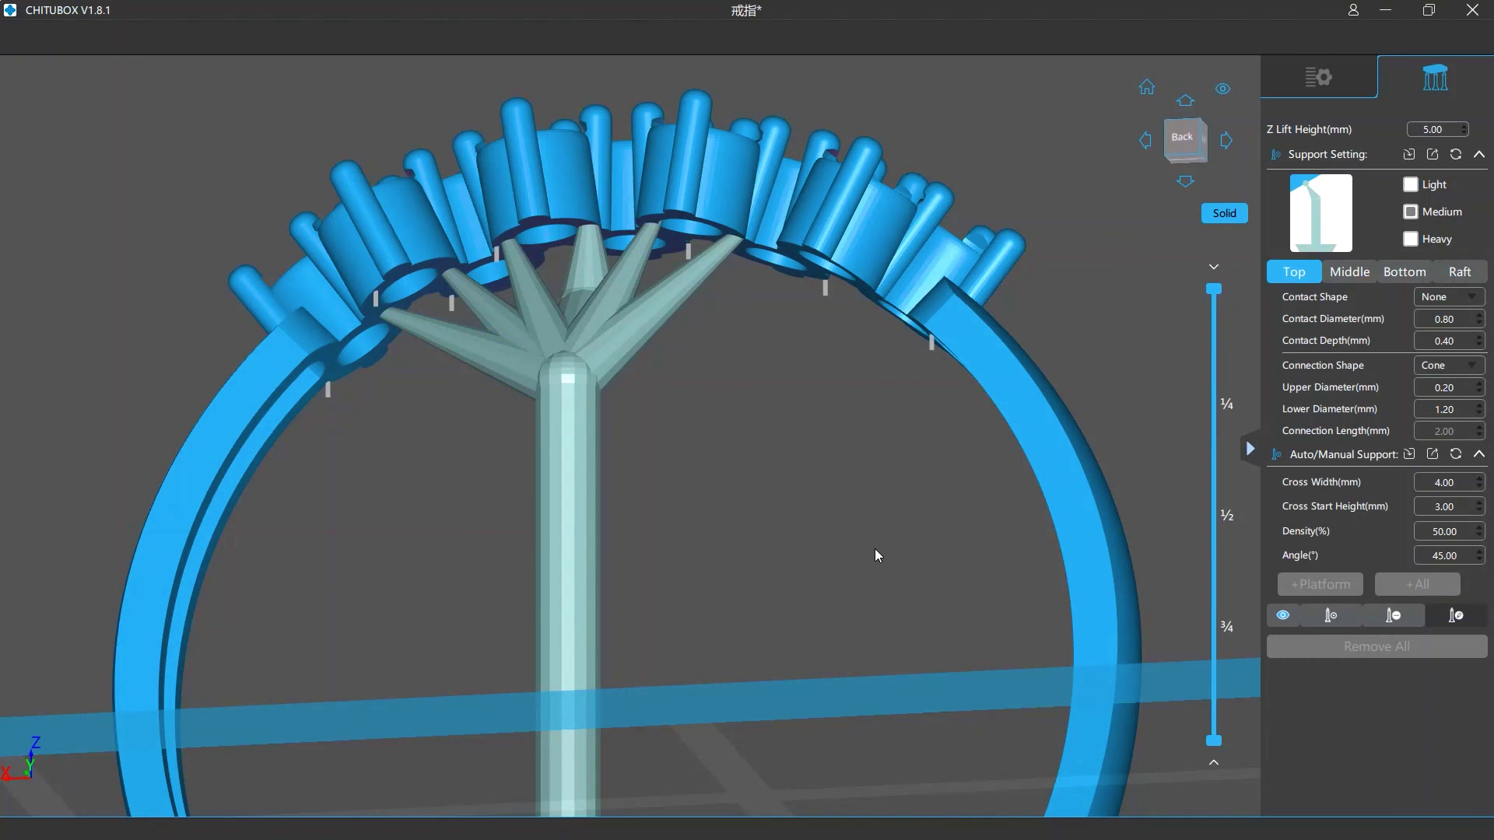
- Delete three of the pillar's branches: both on the two-branch side and the nearest one on the opposite side of the original tip
left_click(1393, 615)
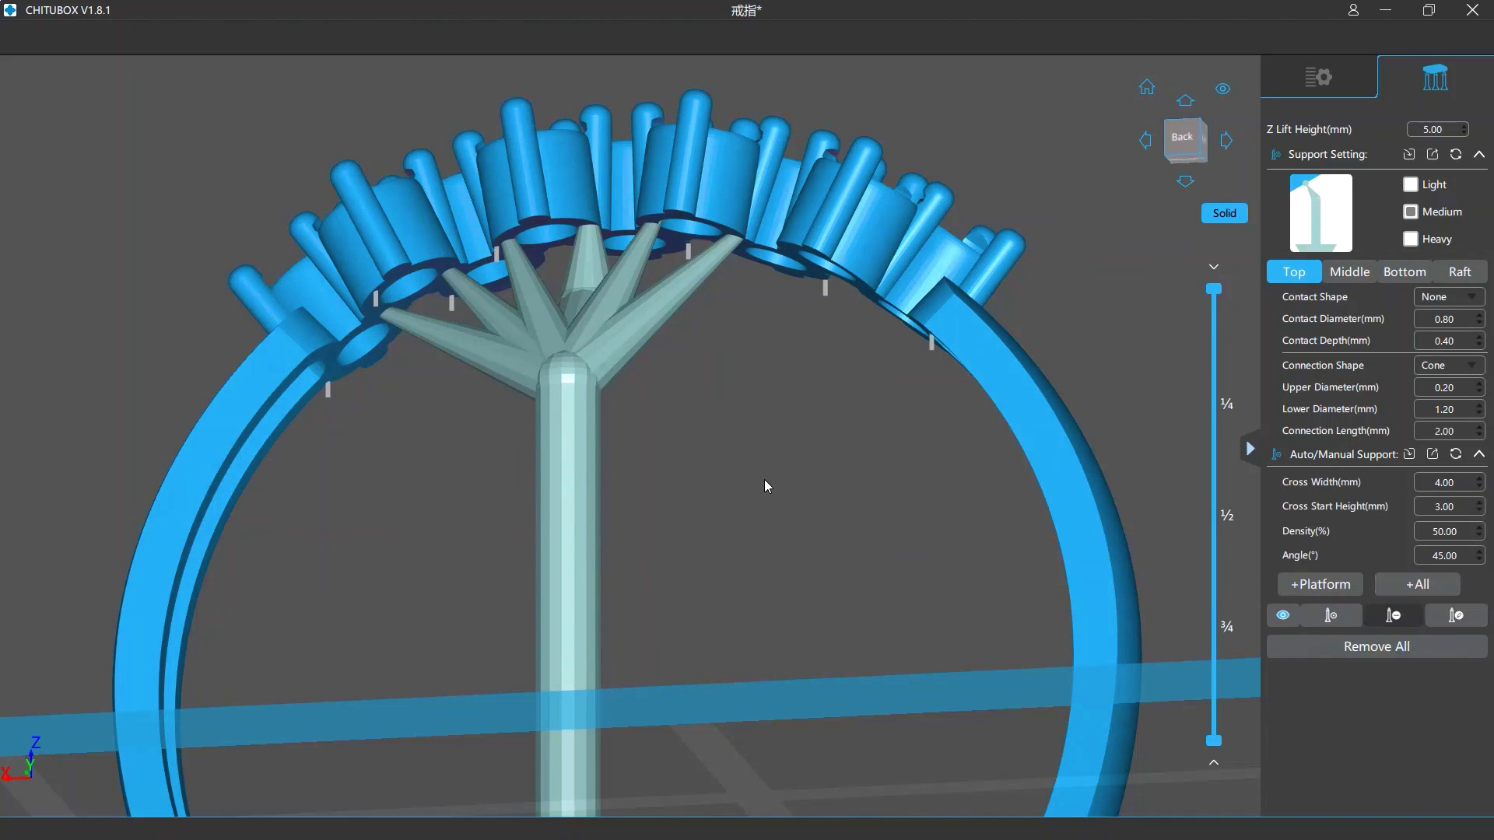
left_click(644, 327)
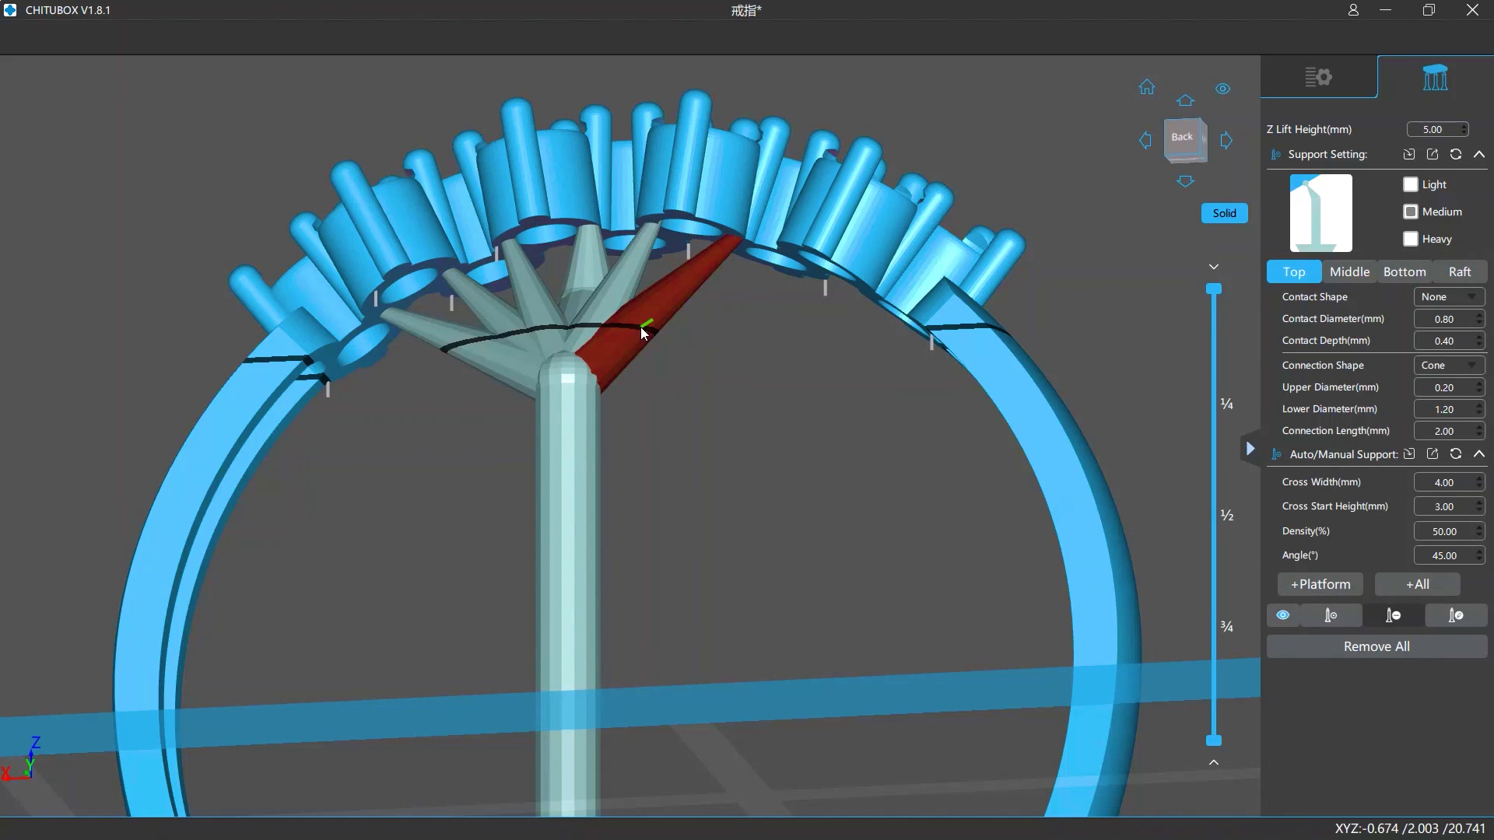
left_click(534, 285)
left_click(619, 280)
key("Delete")
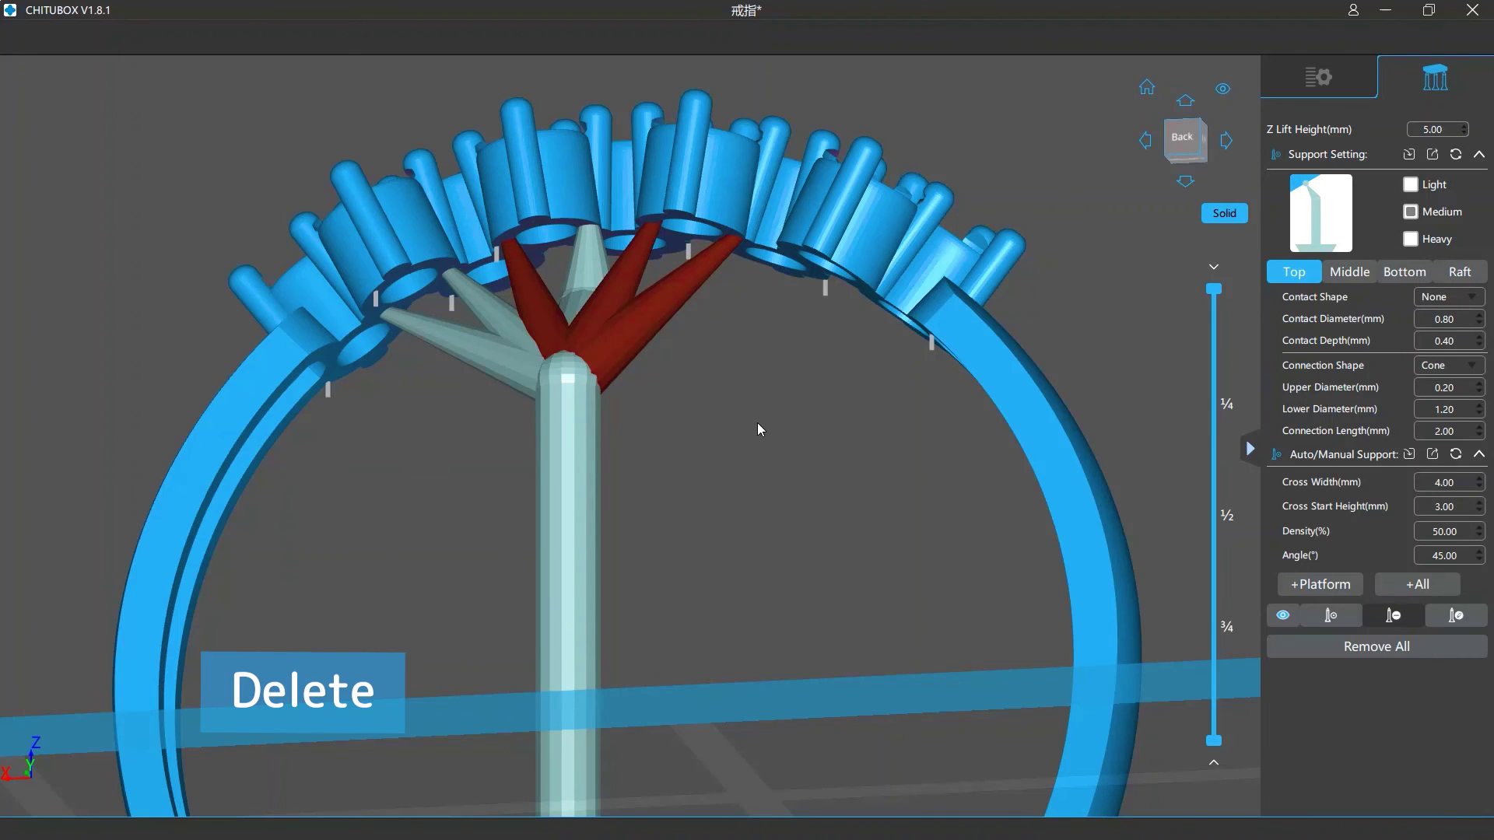